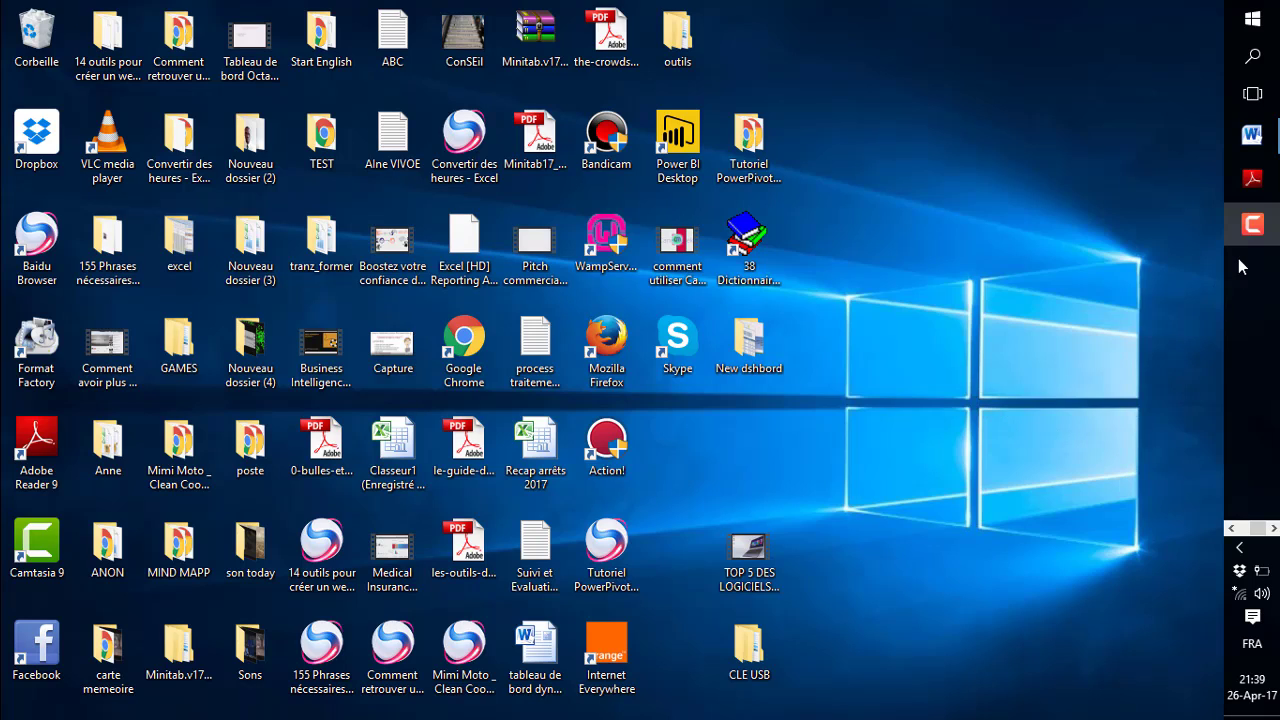
Step: Switch to the Tutos workbook in Microsoft Excel
left_click(1234, 529)
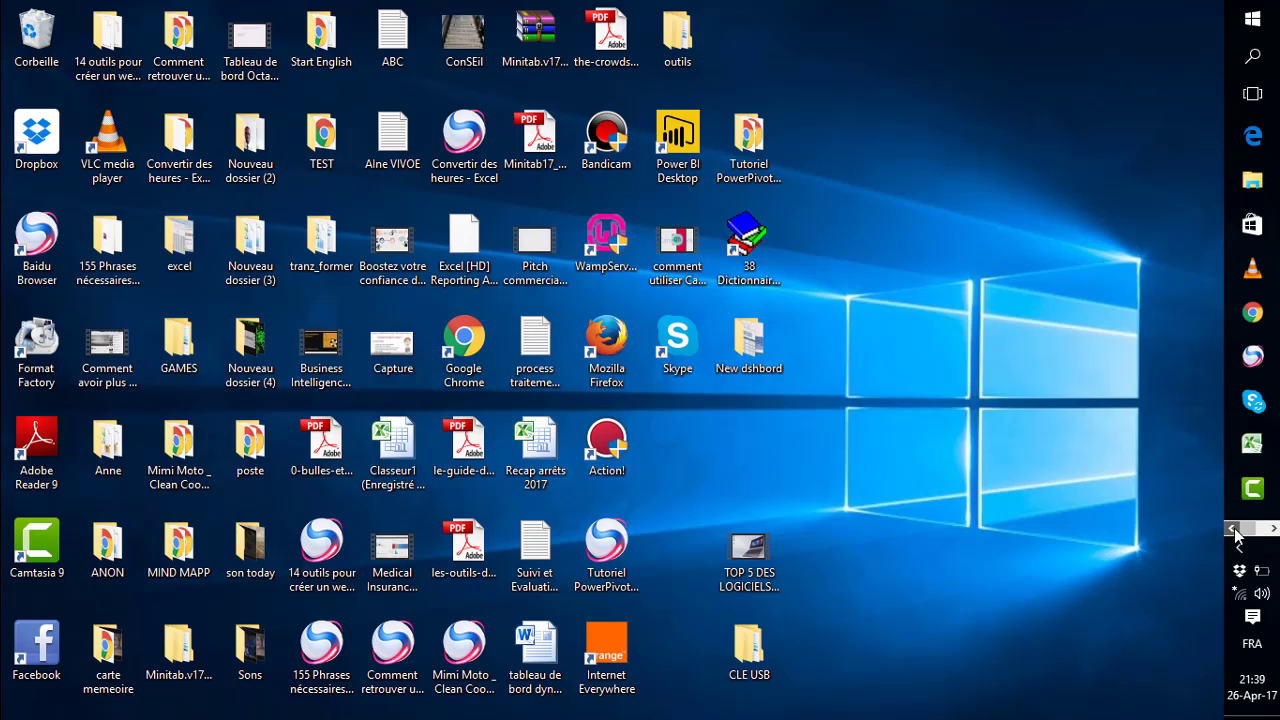
left_click(1250, 445)
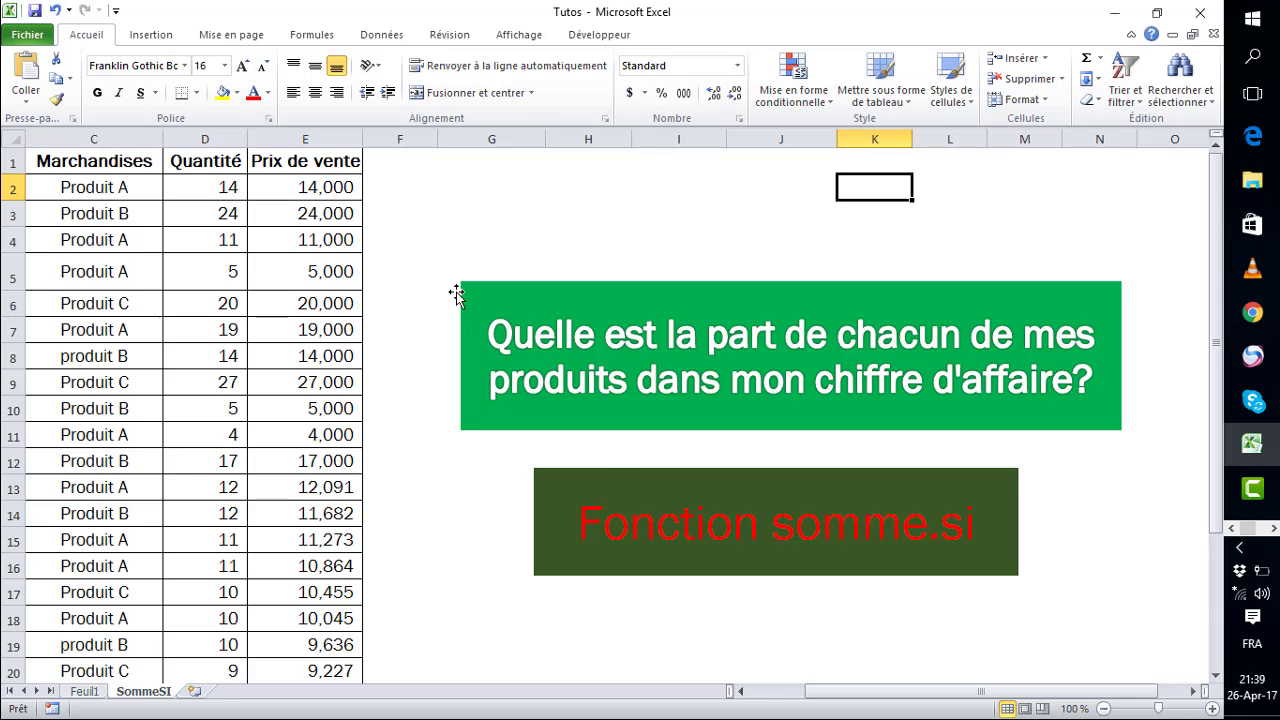
Step: Review the sales table's date, Client, Marchandises, Quantité and Prix de vente columns on the SommeSI sheet
left_click_drag(860, 691, 607, 655)
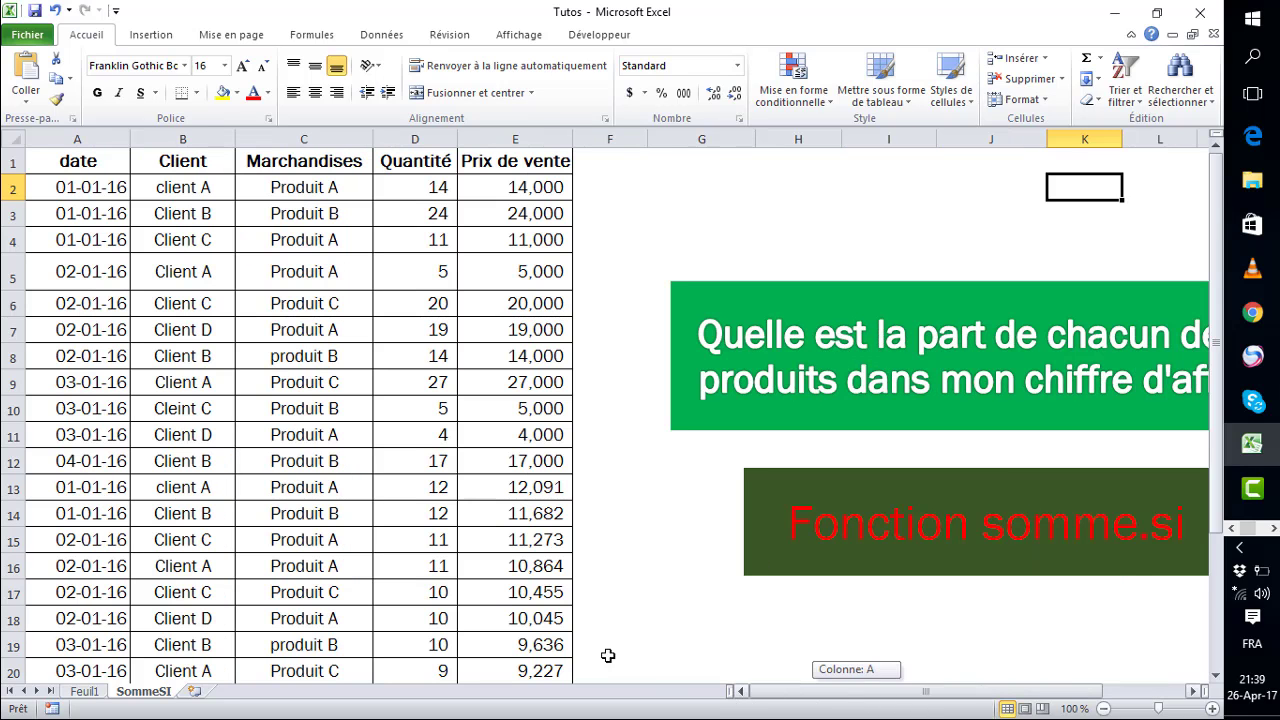
left_click(337, 460)
left_click(85, 140)
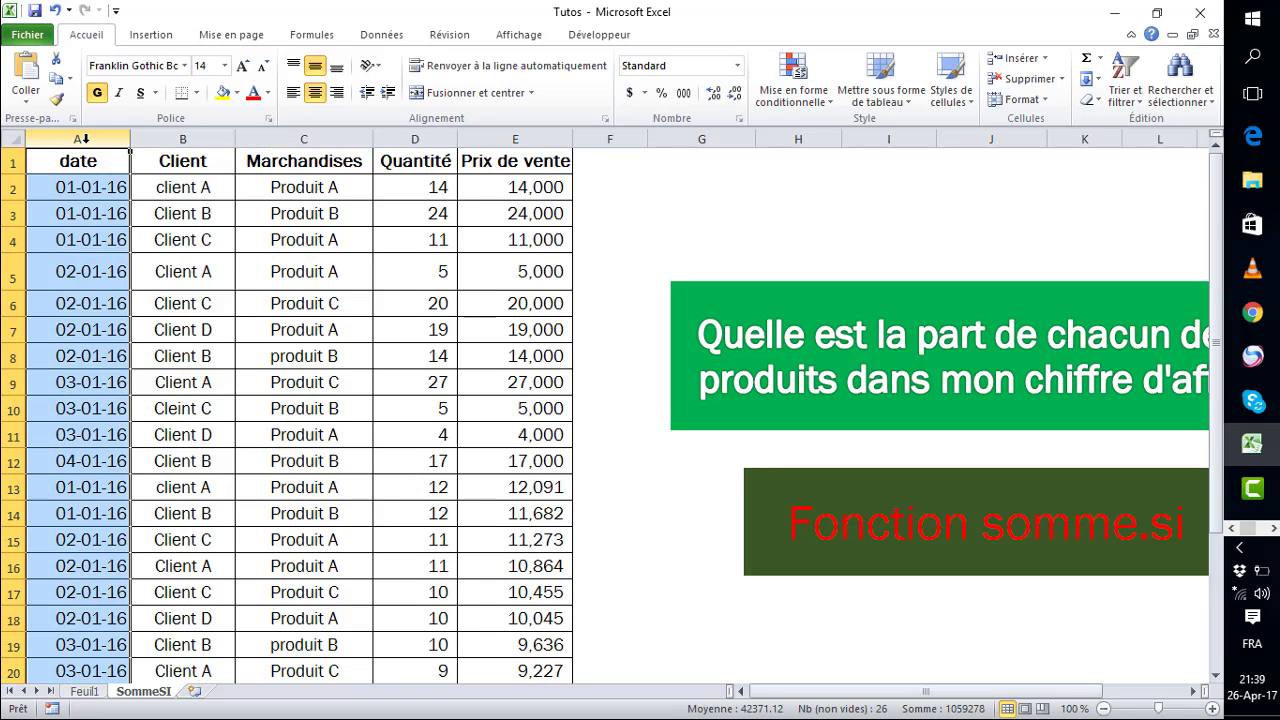
left_click(153, 190)
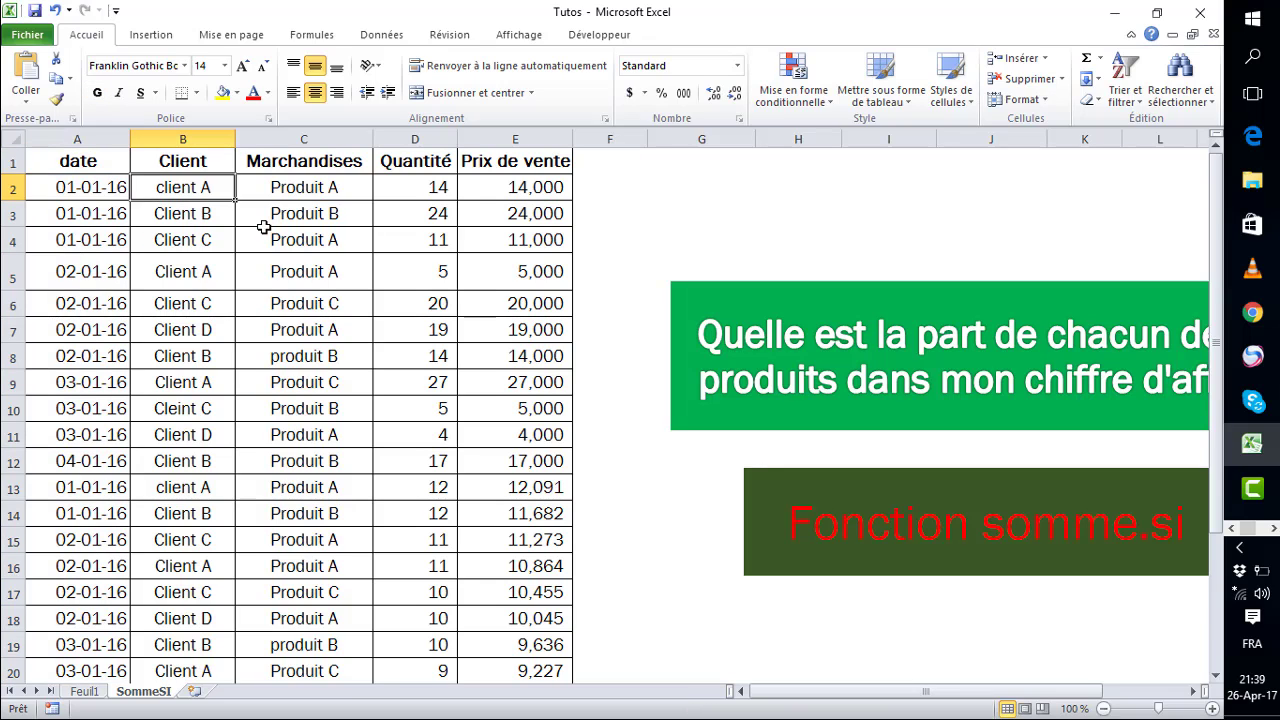
left_click(330, 190)
left_click(180, 218)
left_click(318, 230)
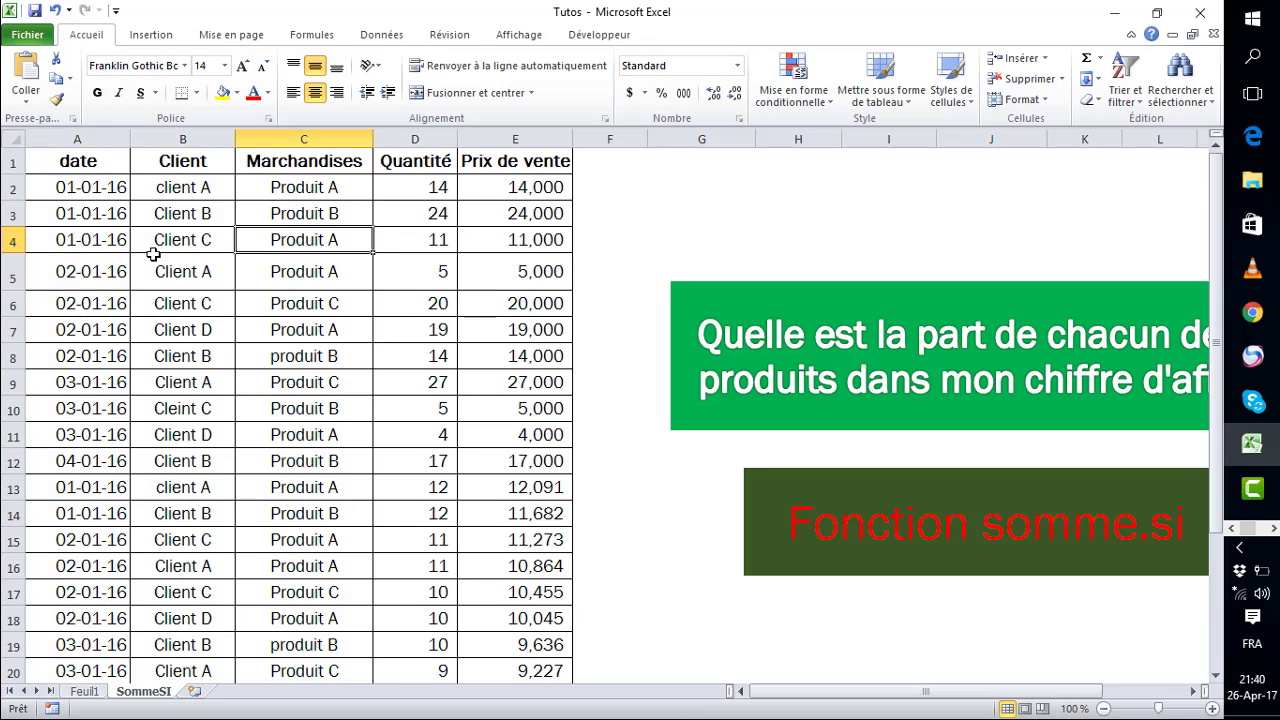
left_click(290, 276)
left_click(206, 306)
left_click(310, 304)
left_click(326, 330)
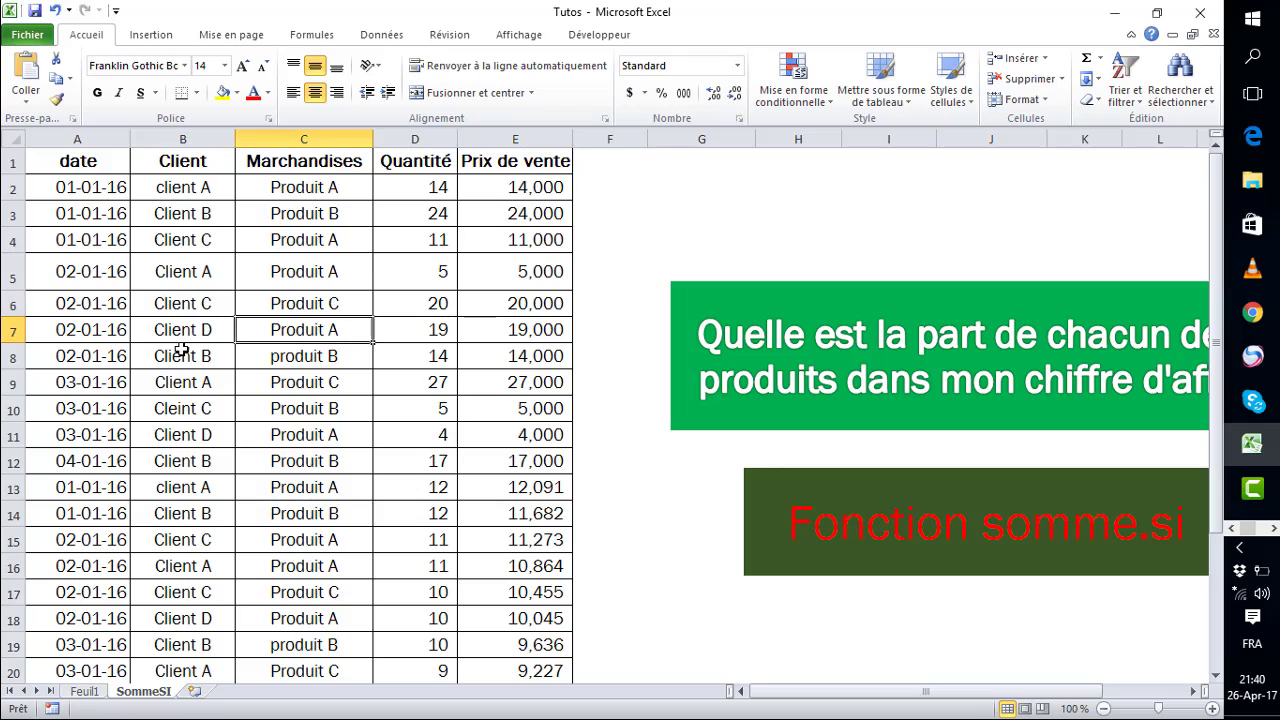
left_click(328, 400)
left_click(190, 418)
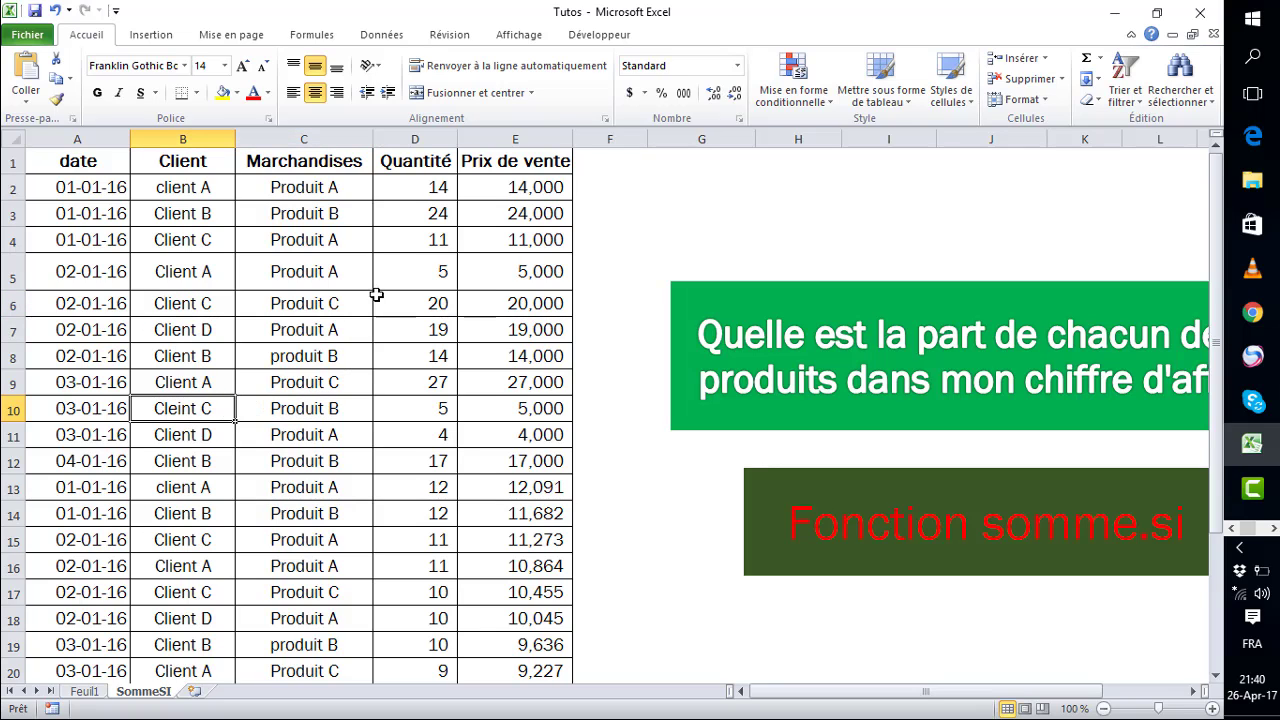
left_click(400, 190)
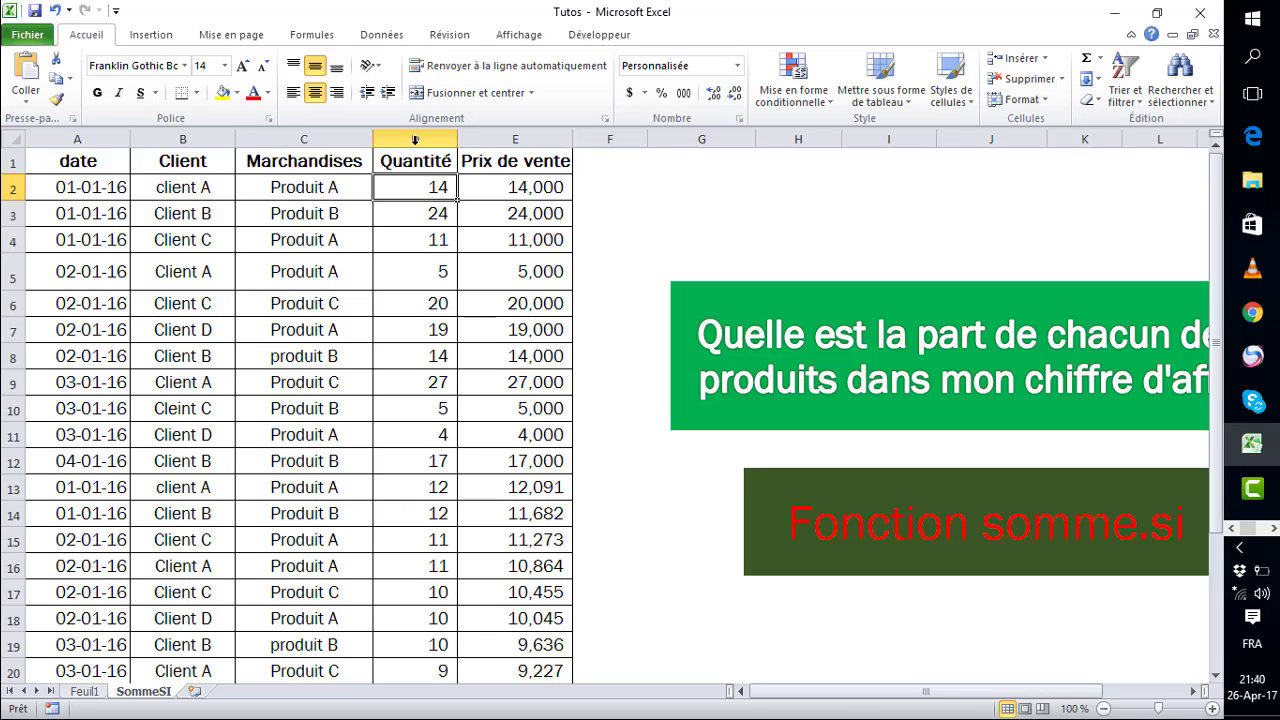
left_click(415, 150)
left_click(400, 272)
left_click(400, 190)
left_click(530, 187)
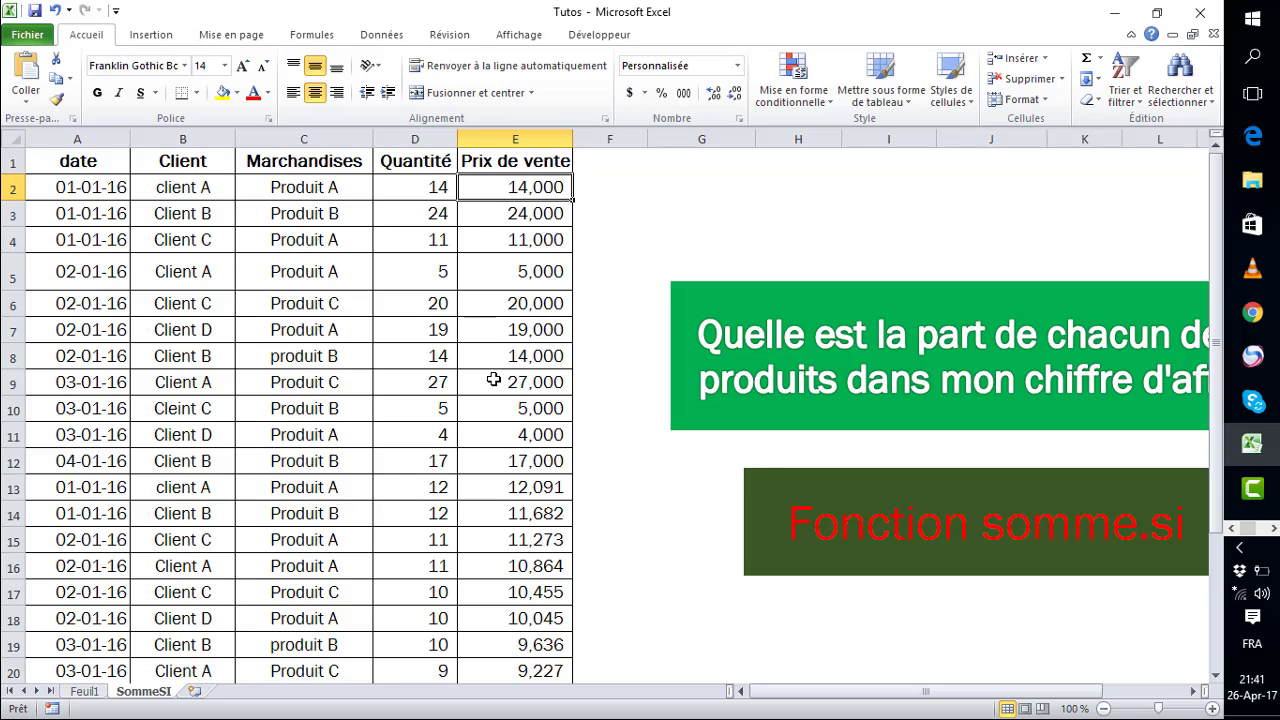
Step: Move the "Fonction somme.si" box and the green question box farther right to free the cells beside the sales table
left_click_drag(800, 698, 880, 698)
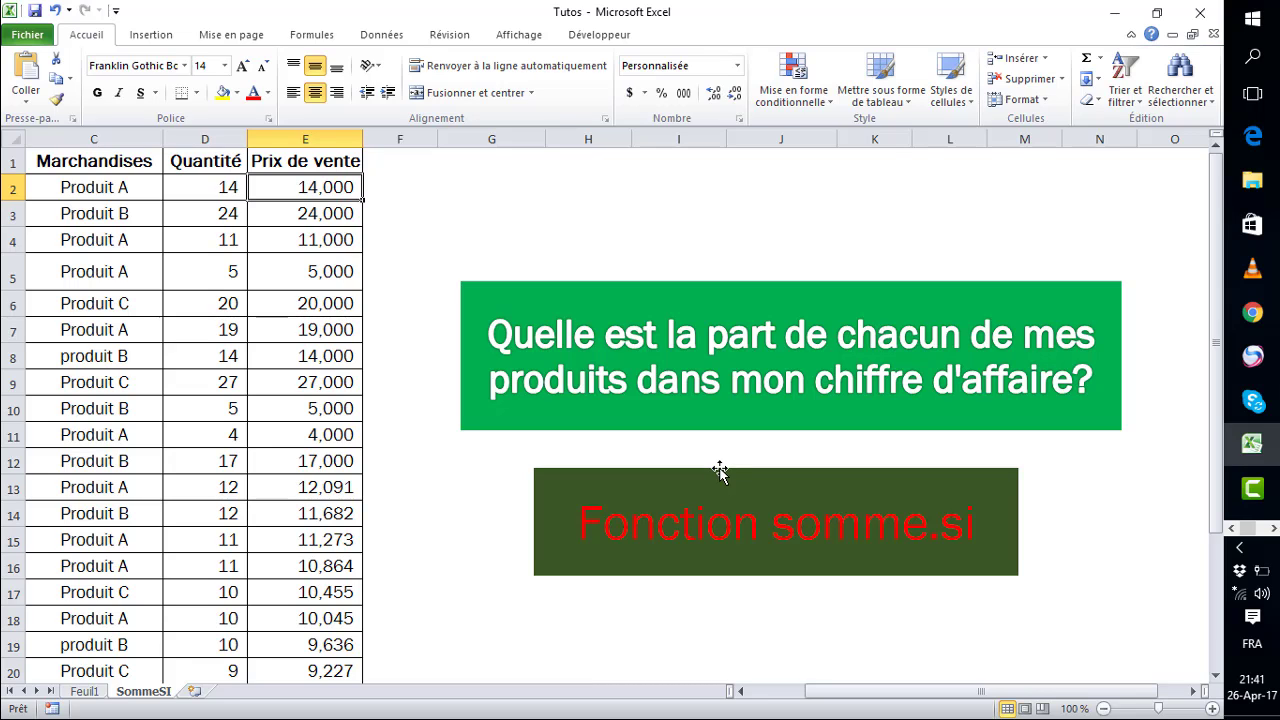
left_click_drag(720, 470, 1114, 468)
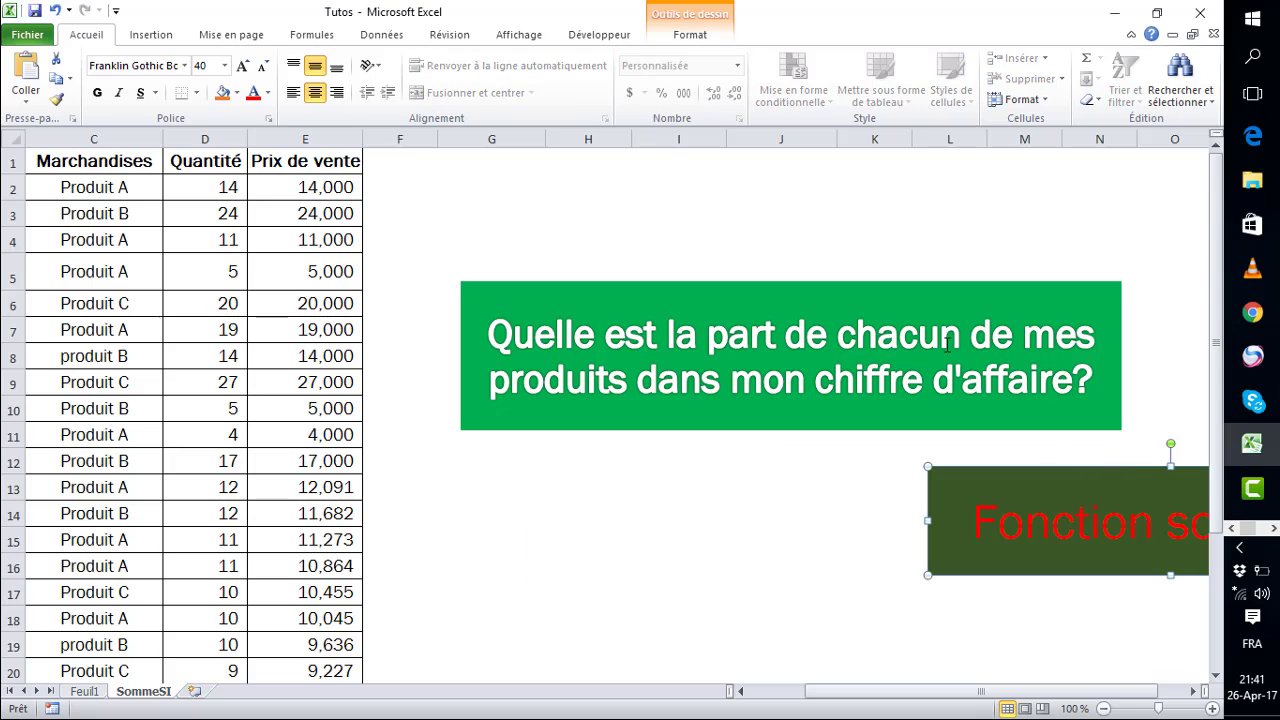
left_click(814, 289)
left_click_drag(814, 289, 900, 289)
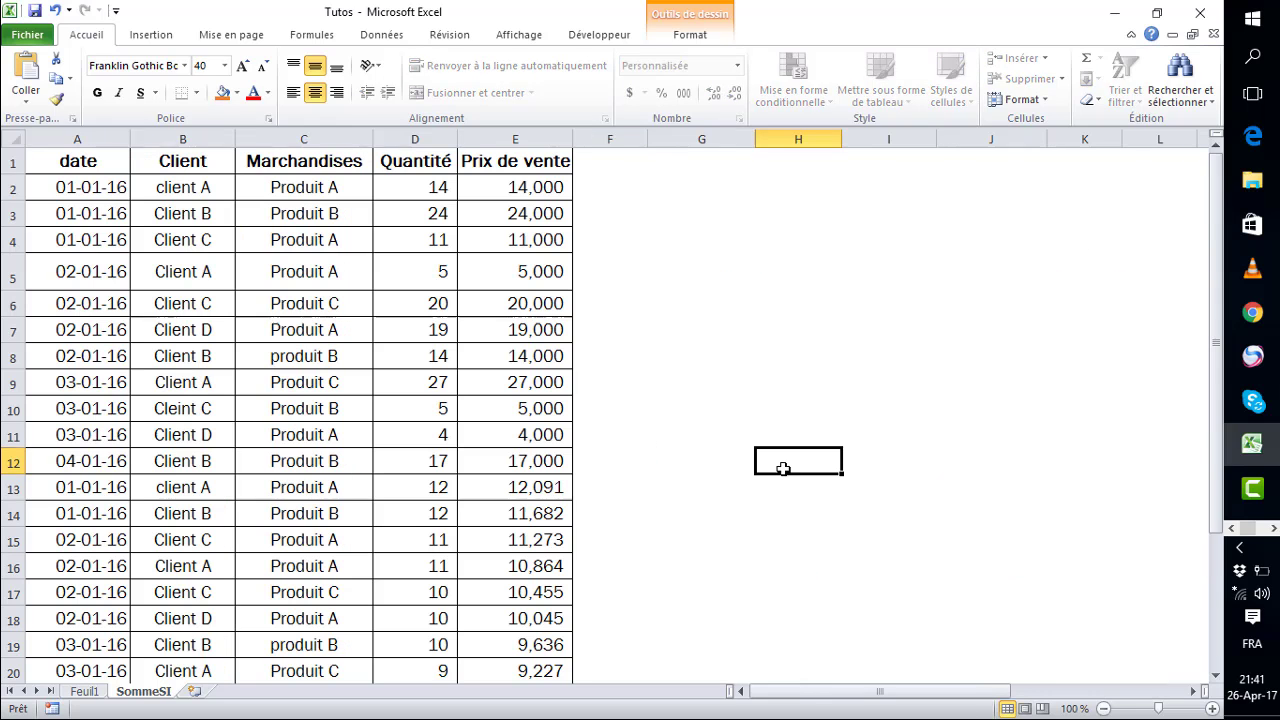
left_click(850, 325)
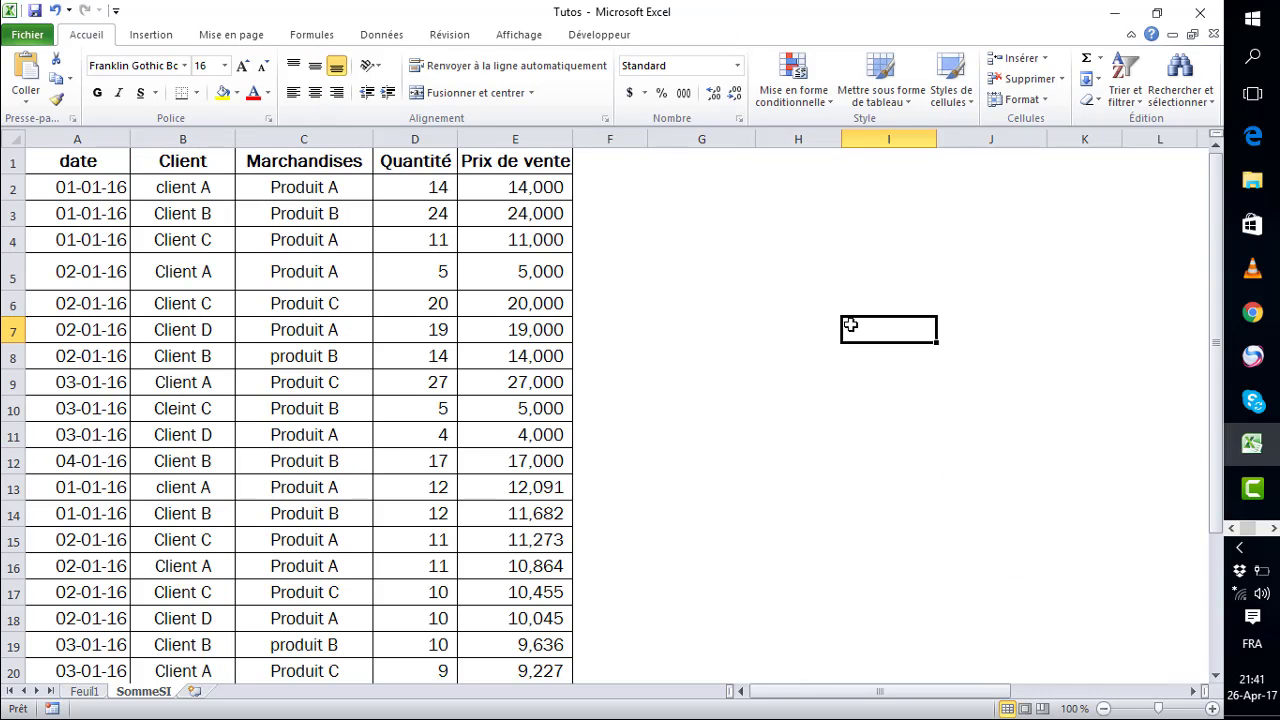
Step: Enter the summary headers "Produit A", "Produit B" and "Produit C" in cells H4 to J4
left_click(780, 248)
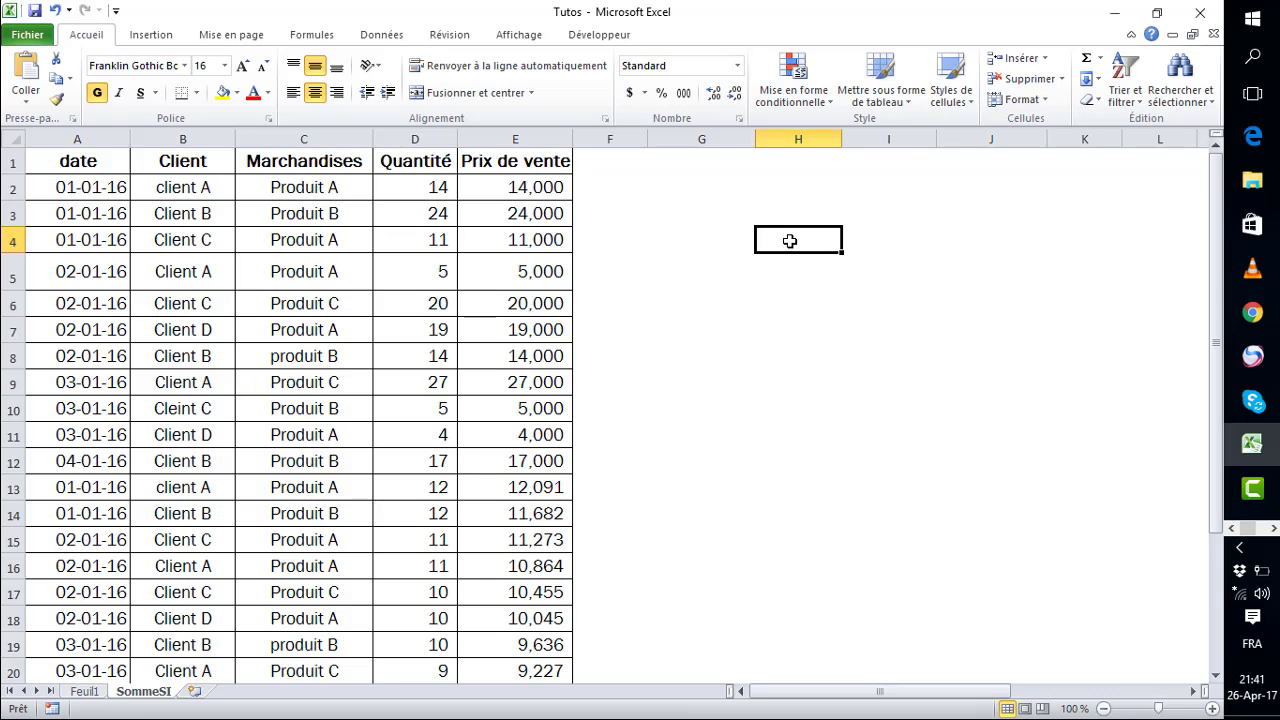
type("Pro")
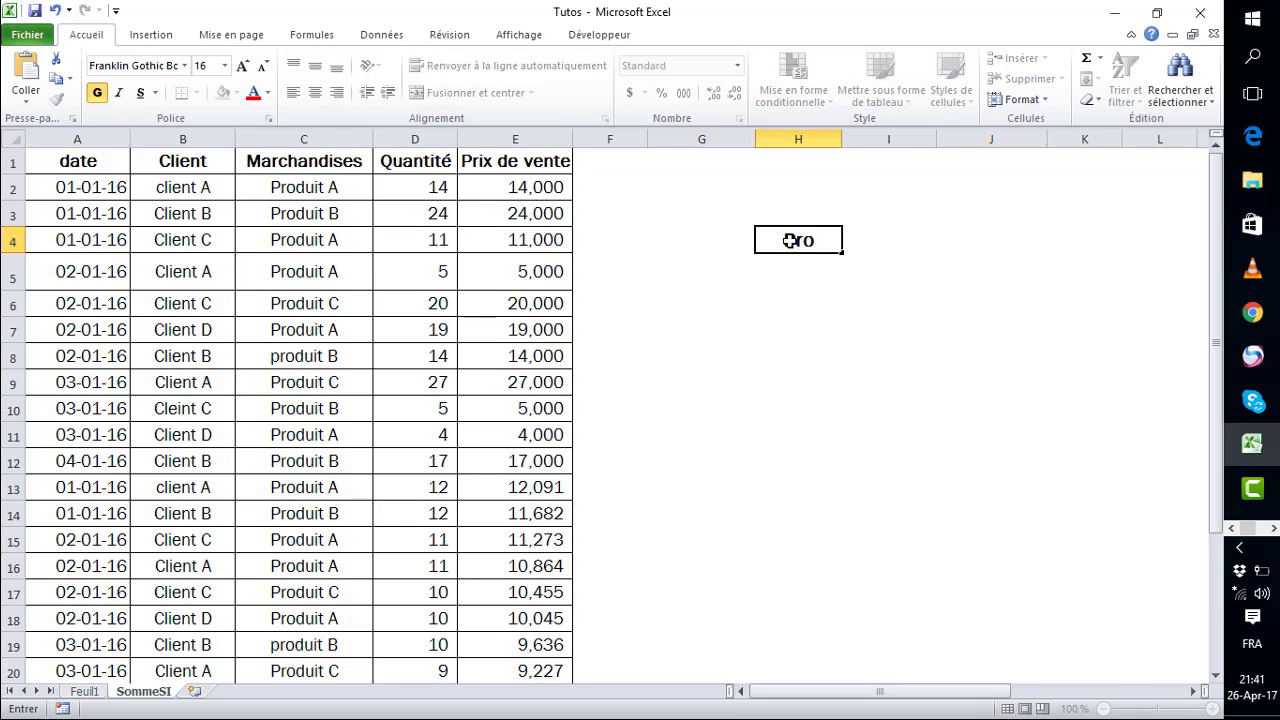
type("duit A")
key("Return")
key("Up")
key("Right")
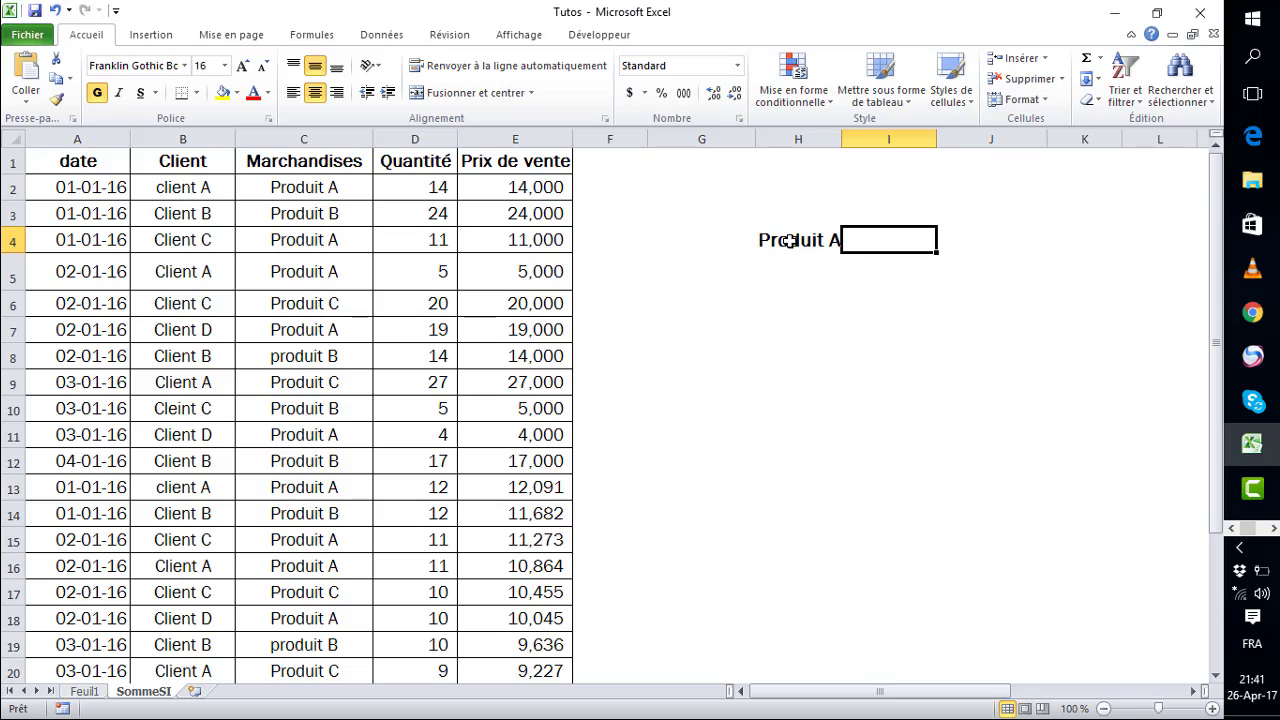
type("Pe")
key("BackSpace")
type("r")
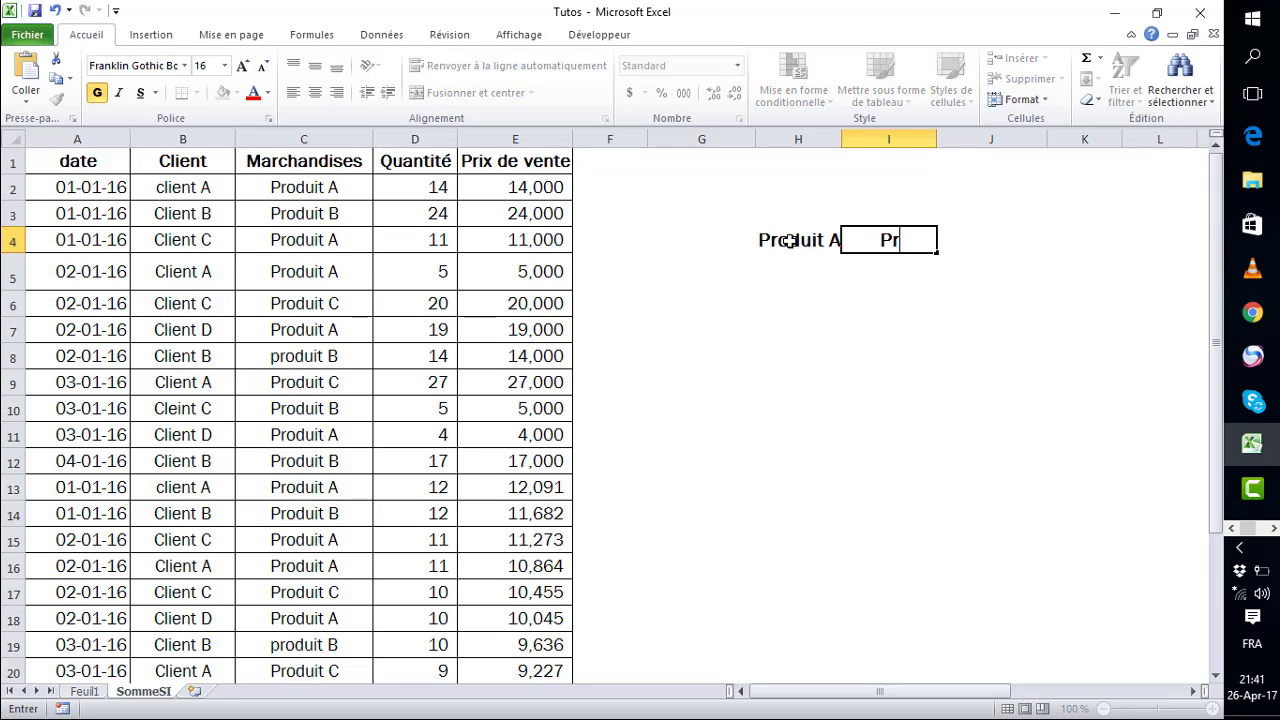
type("oduit B")
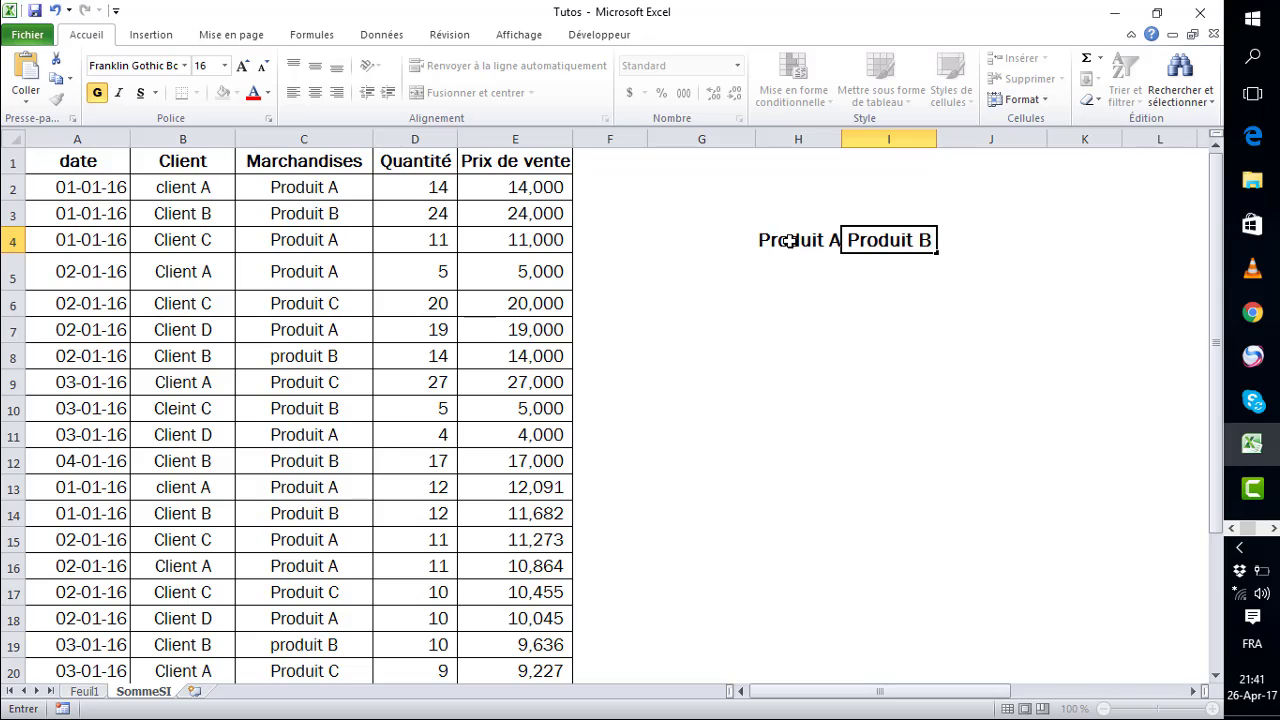
key("Tab")
type("Pr")
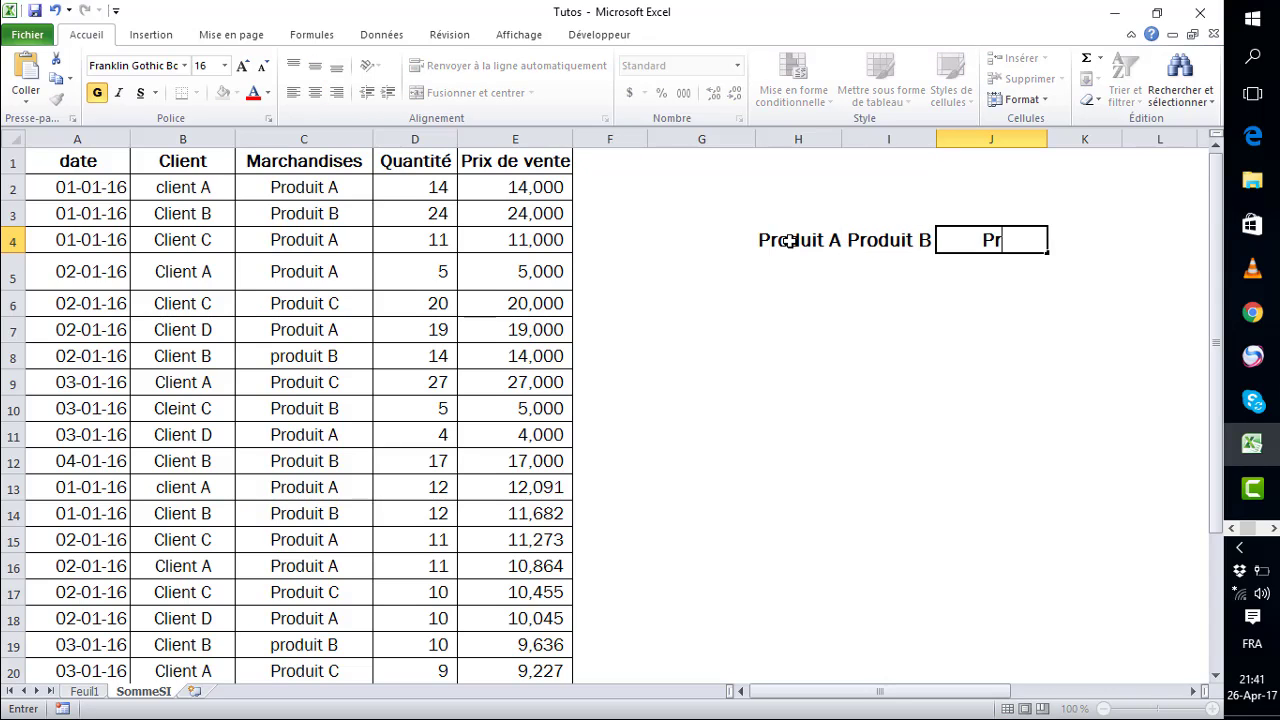
type("oduit C")
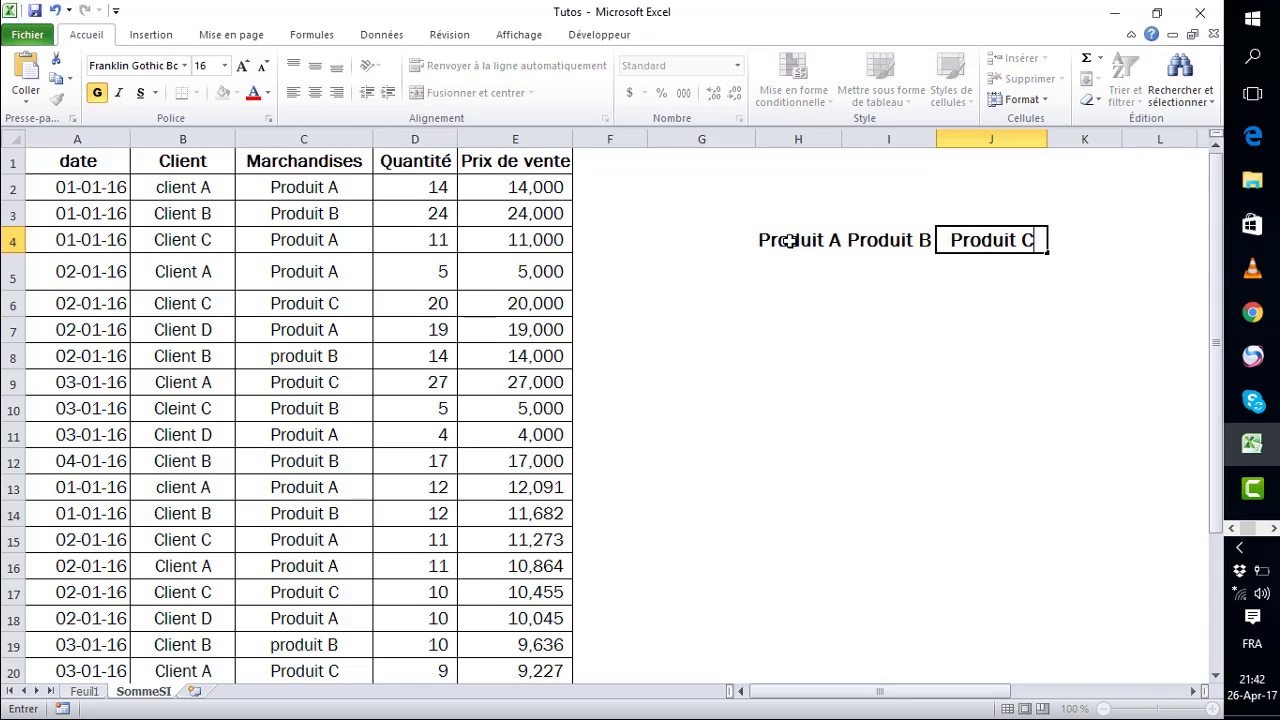
key("Return")
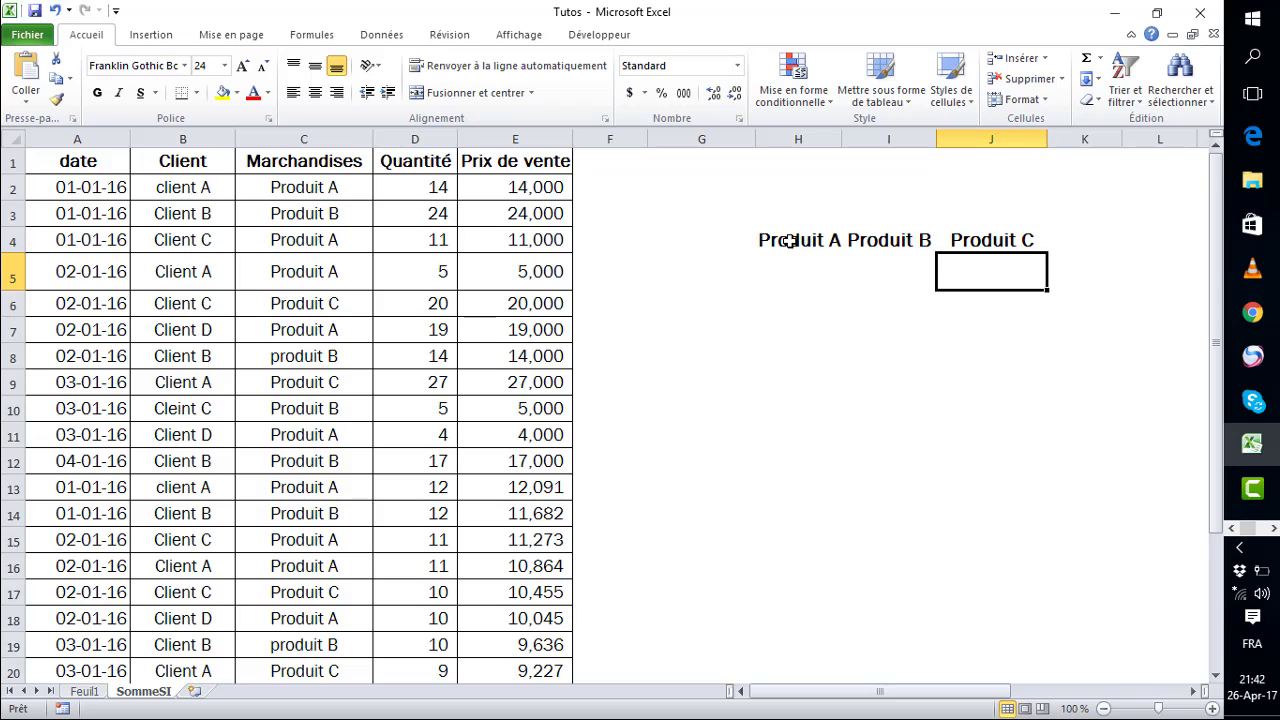
Step: Enter the row label "C.A" in cell G5
left_click(680, 277)
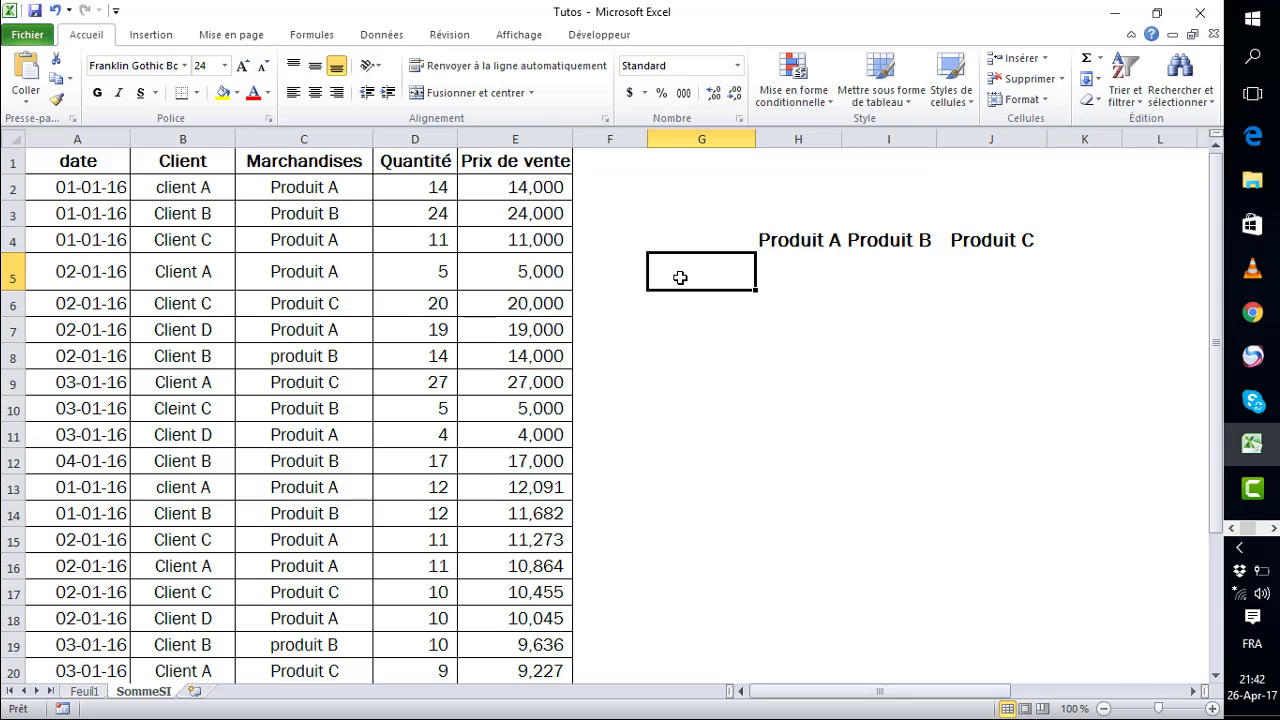
type("CH")
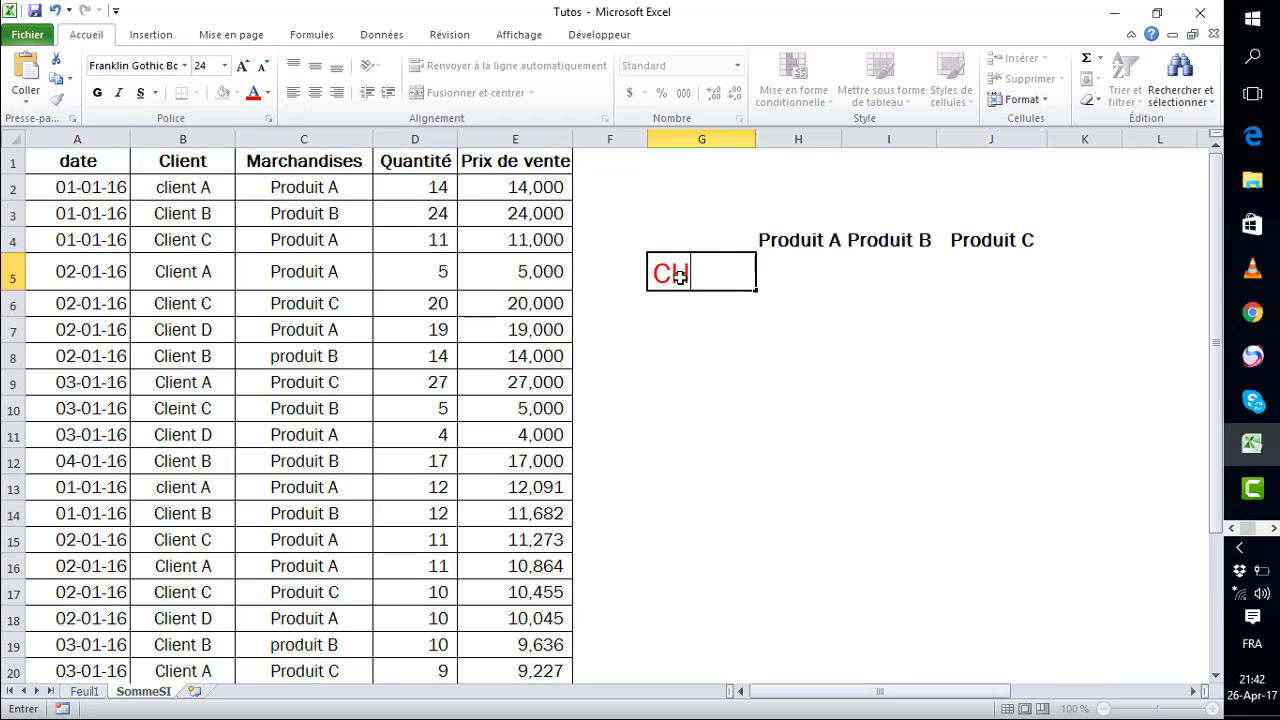
type("A")
key("BackSpace")
key("BackSpace")
type("H")
key("BackSpace")
type("hiffre")
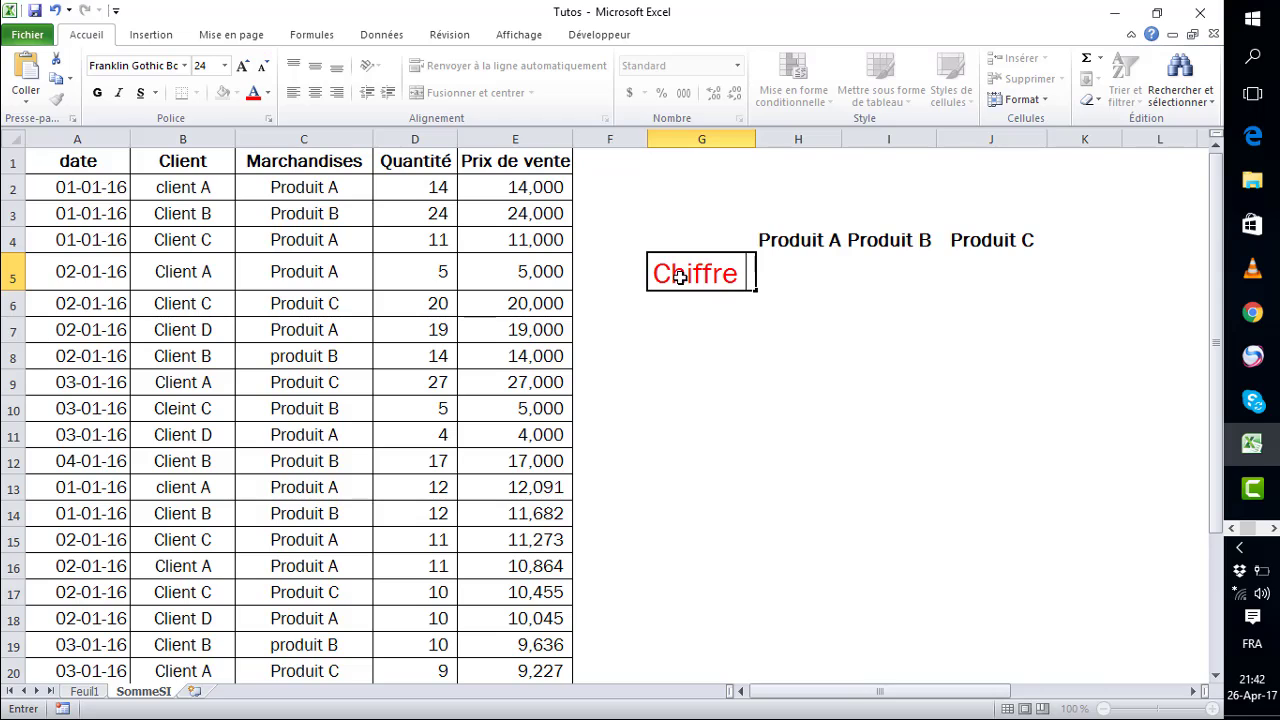
key("BackSpace")
key("BackSpace")
key("BackSpace")
key("BackSpace")
key("BackSpace")
key("BackSpace")
key("BackSpace")
type(".A")
key("Return")
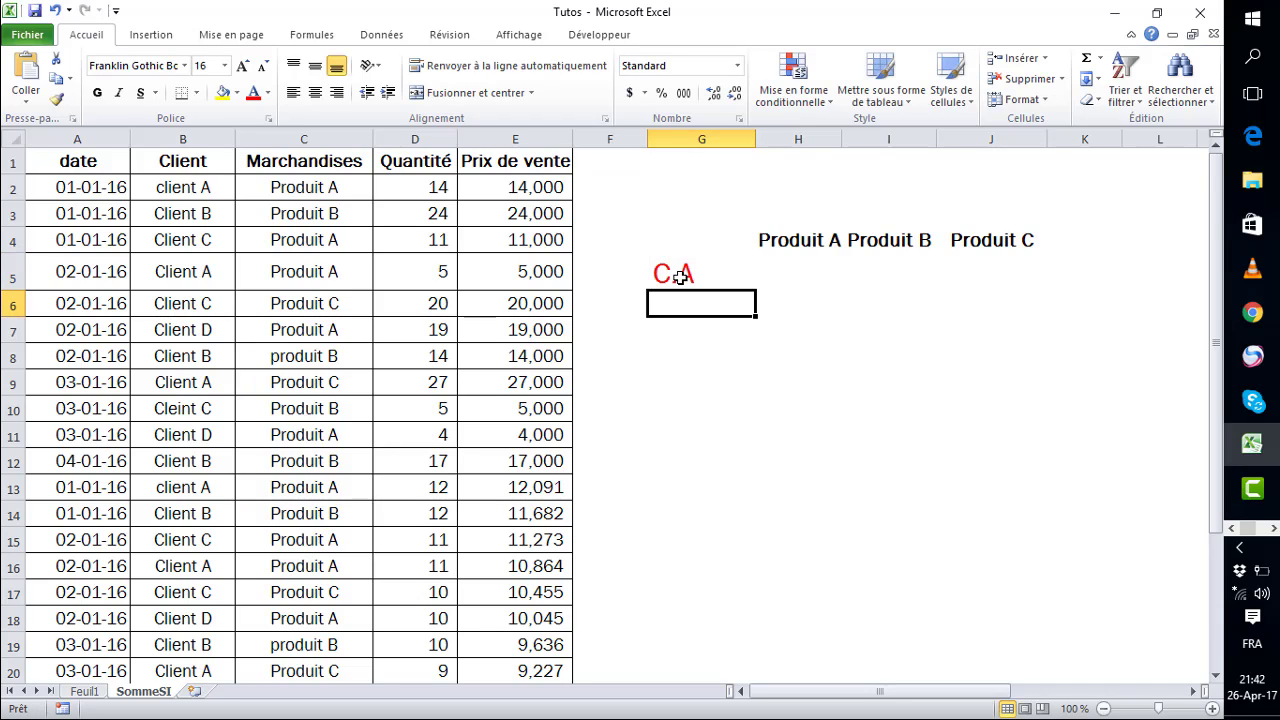
Step: Apply all borders to the C.A row G5:J5 and to the product headers H4:J4
left_click_drag(676, 275, 996, 286)
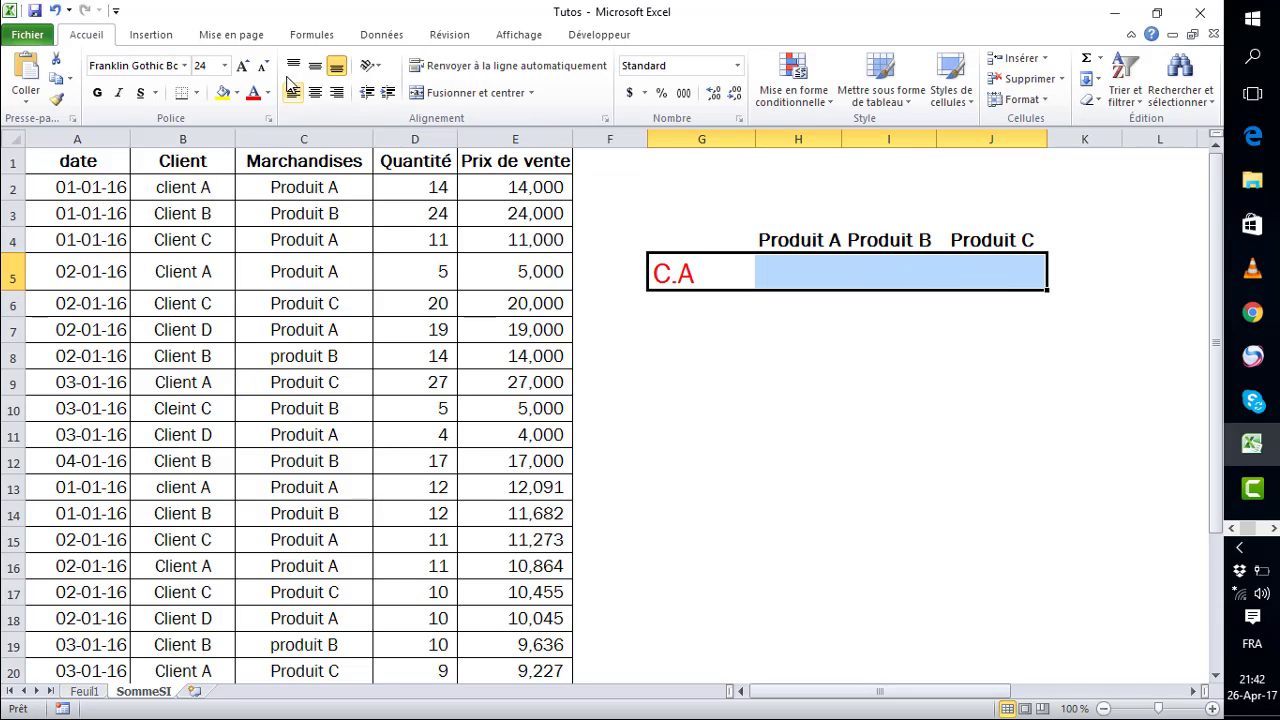
left_click(197, 95)
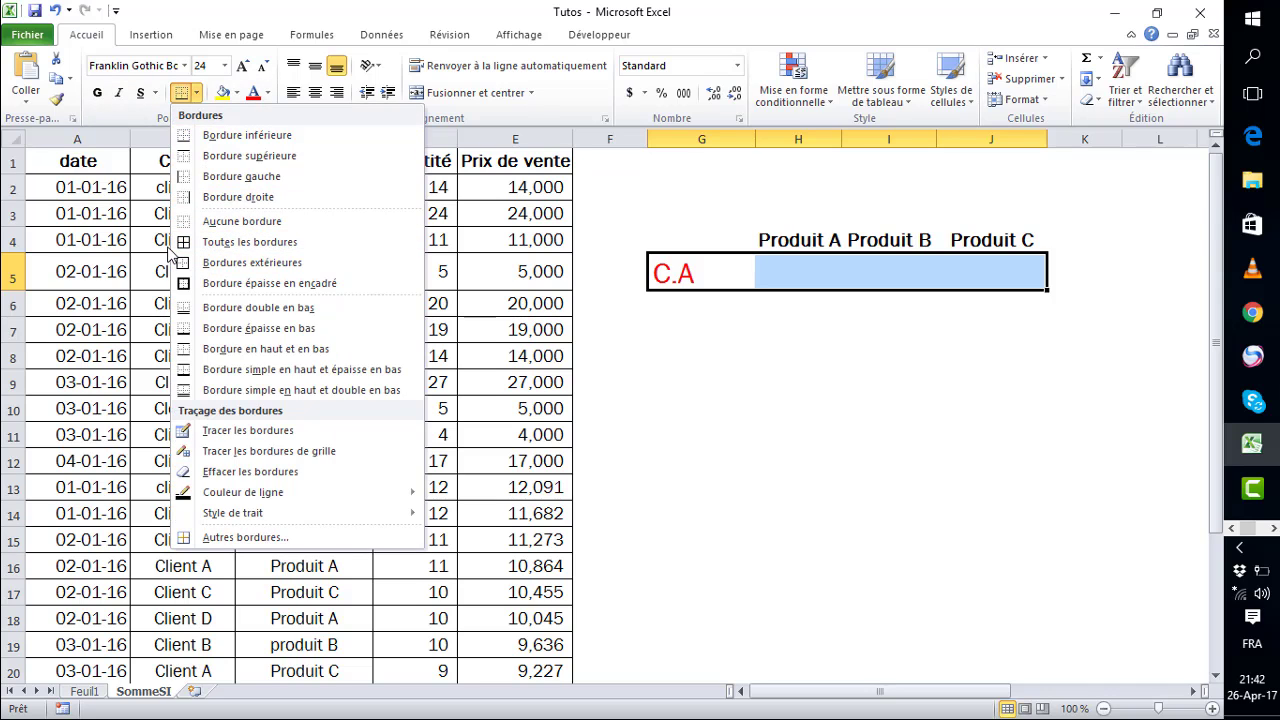
left_click(215, 243)
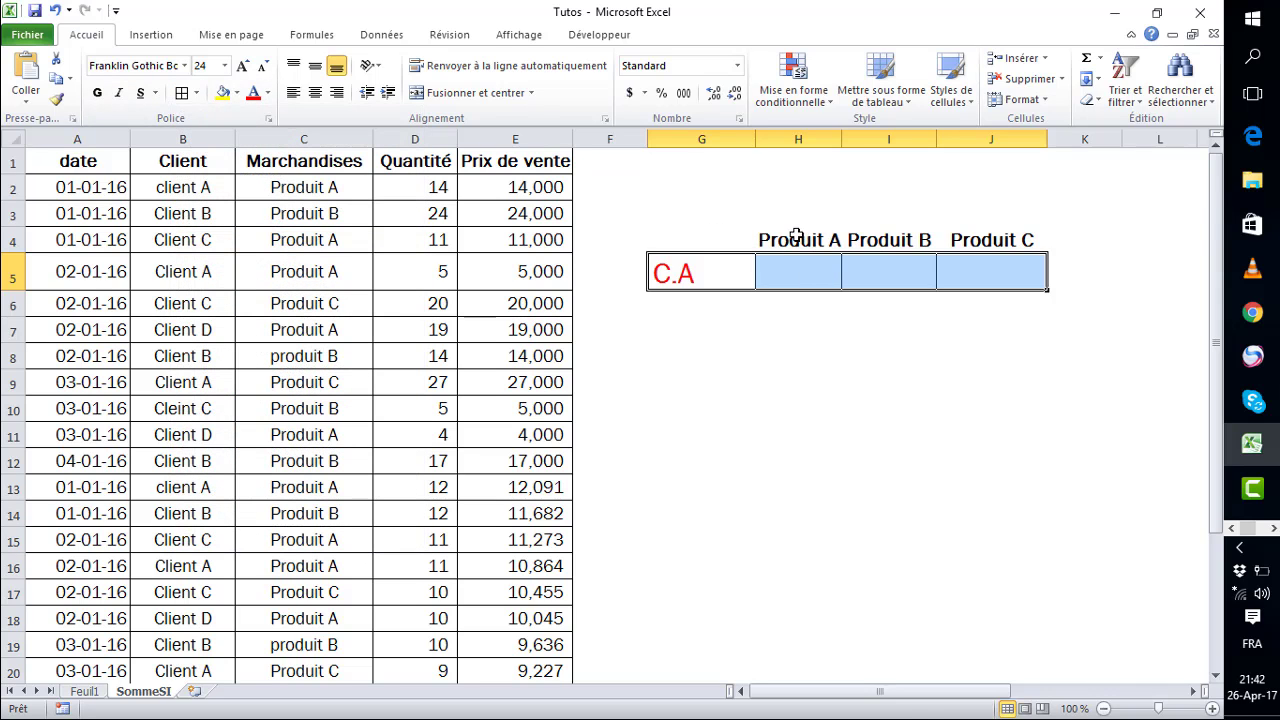
left_click_drag(800, 238, 1006, 243)
left_click(181, 93)
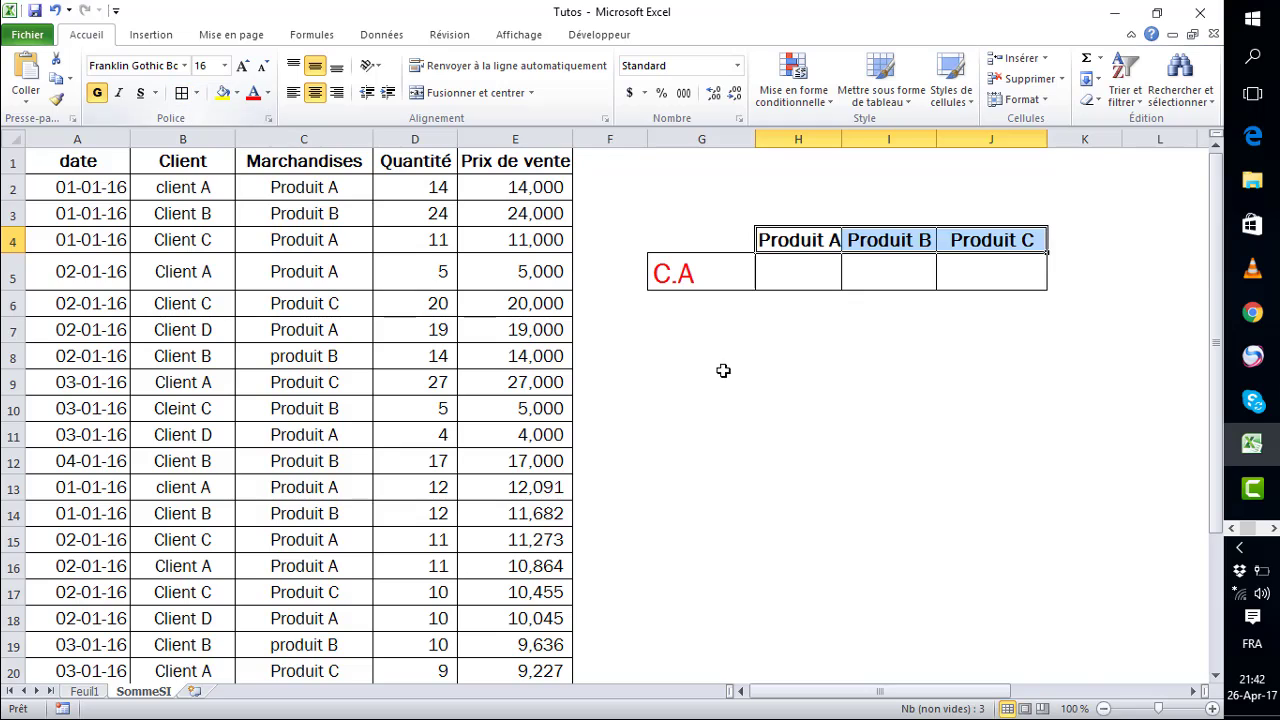
left_click(723, 376)
Step: Enter the row label "% CA" in cell G6 and apply all borders to G6:J6
left_click(690, 298)
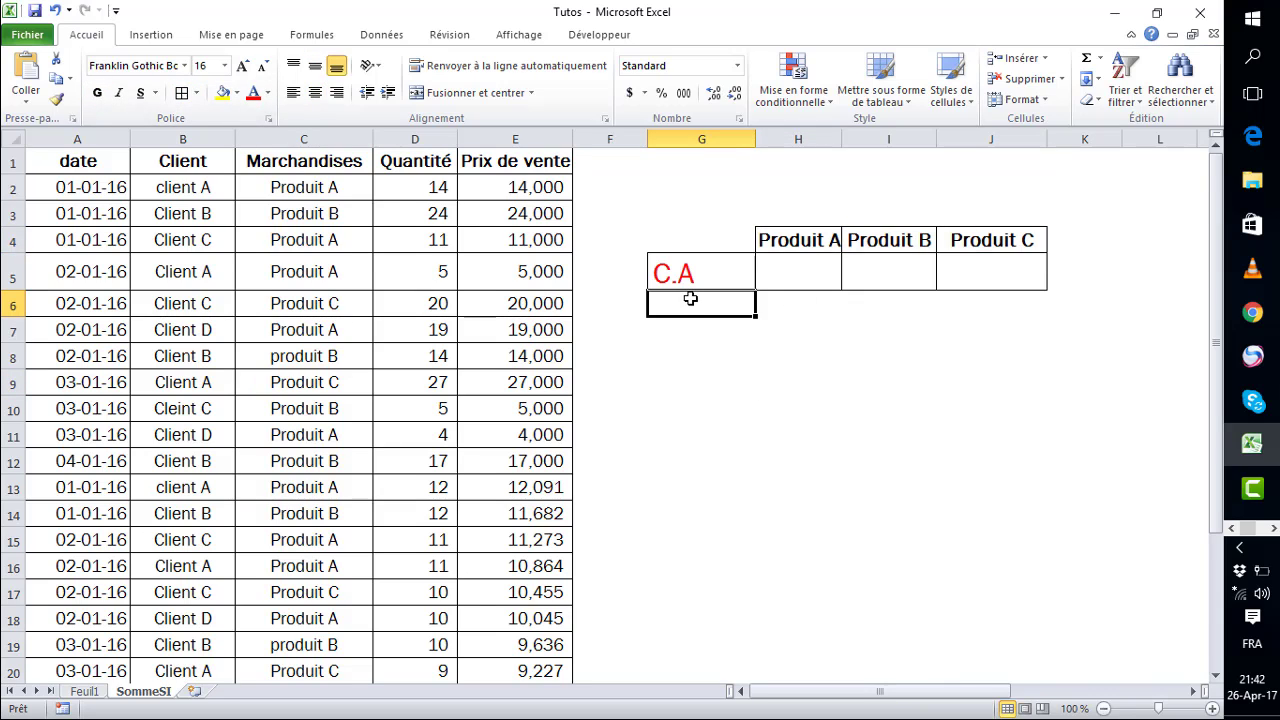
type("% C.")
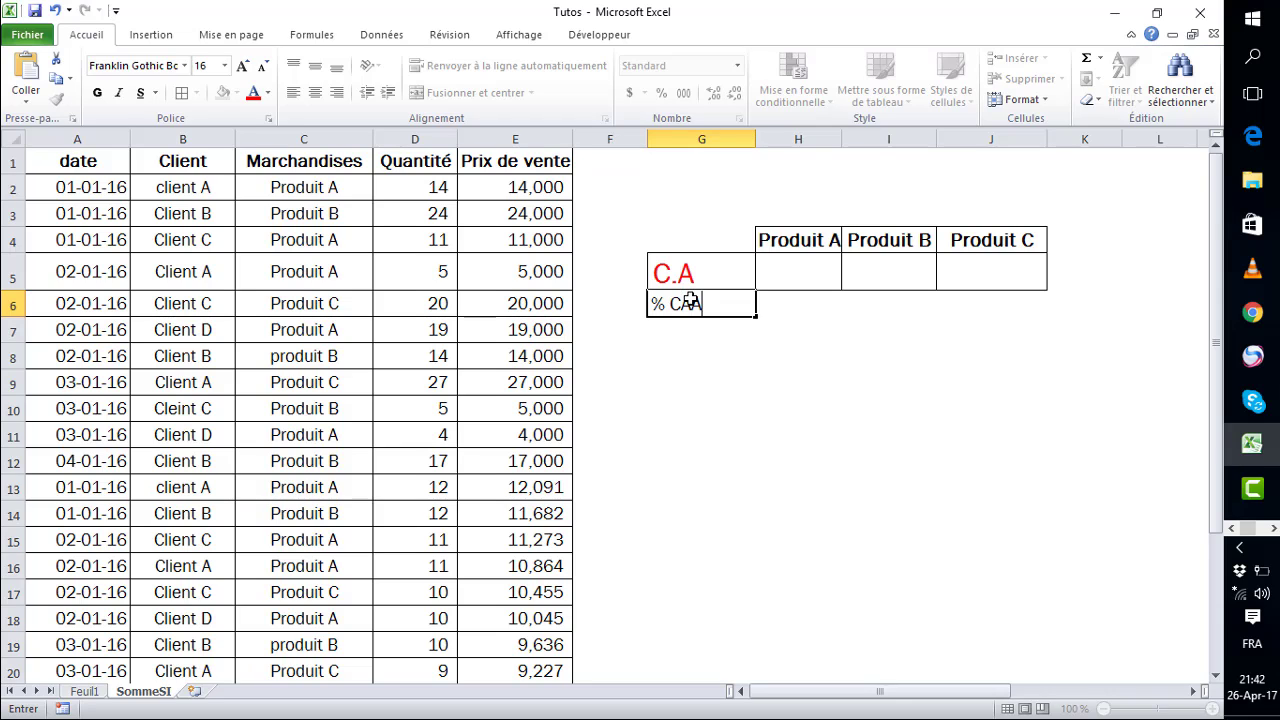
key("Return")
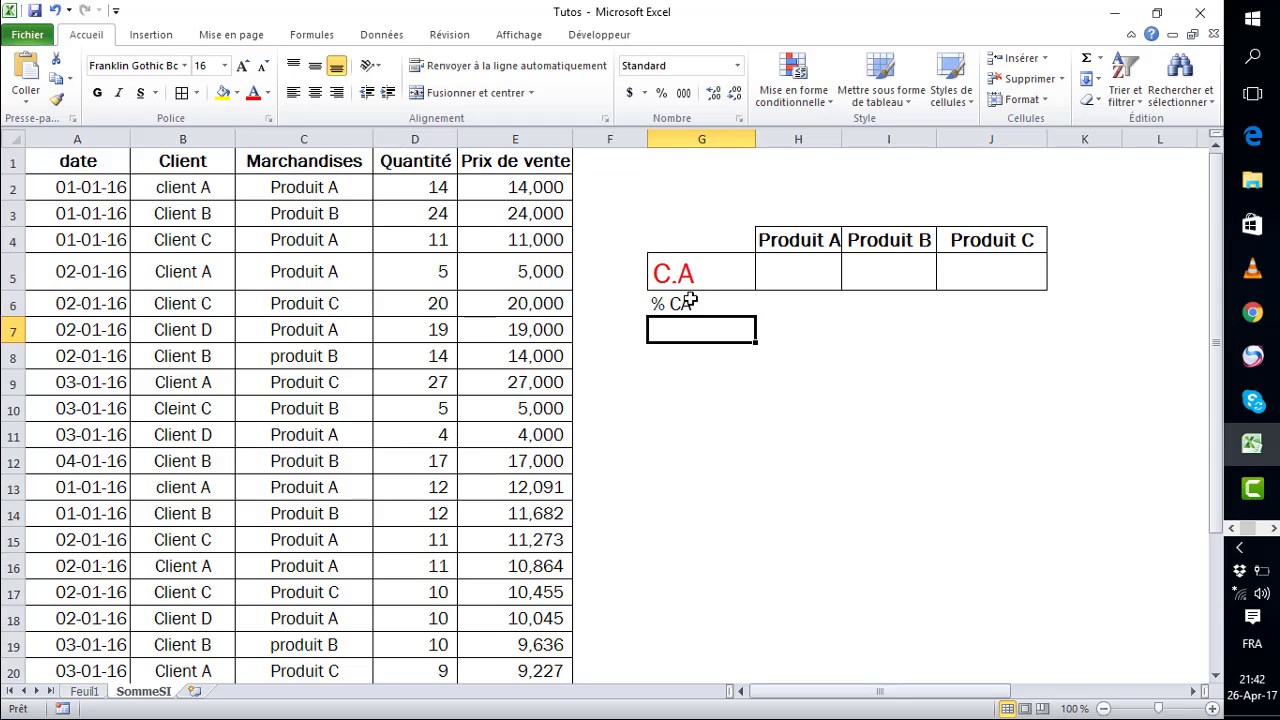
left_click_drag(865, 691, 900, 691)
left_click_drag(475, 304, 763, 300)
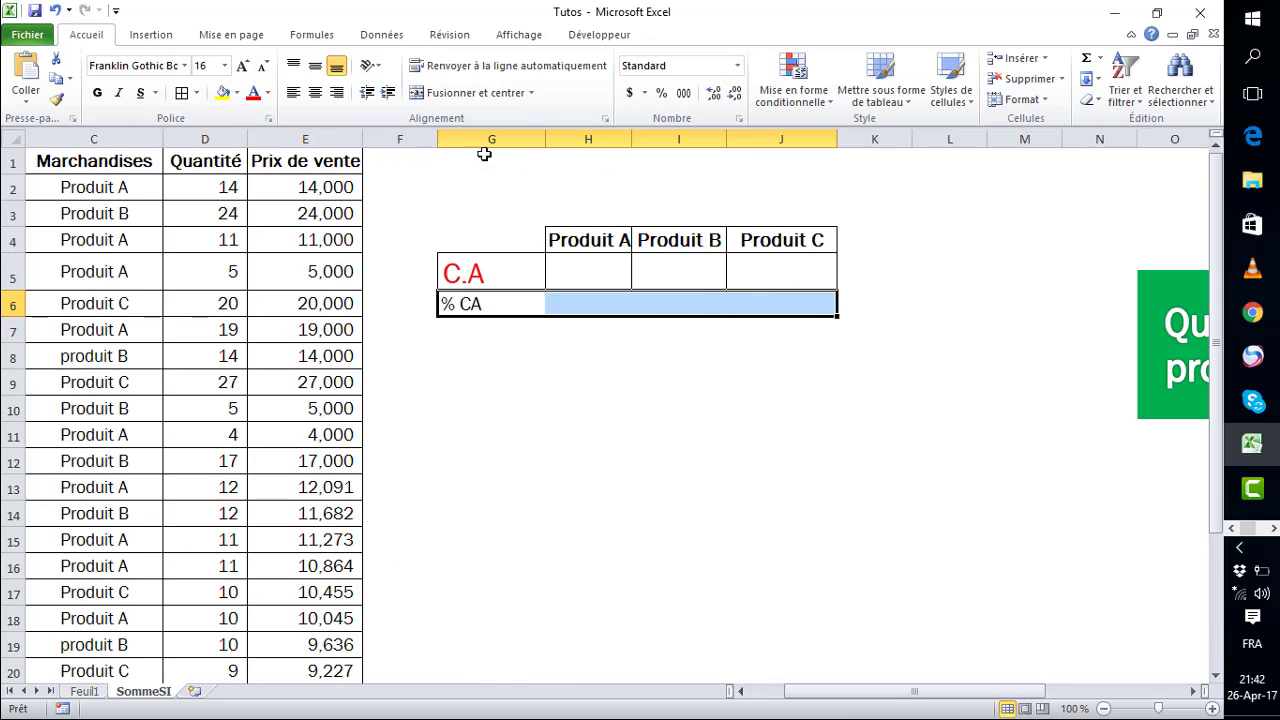
left_click(182, 92)
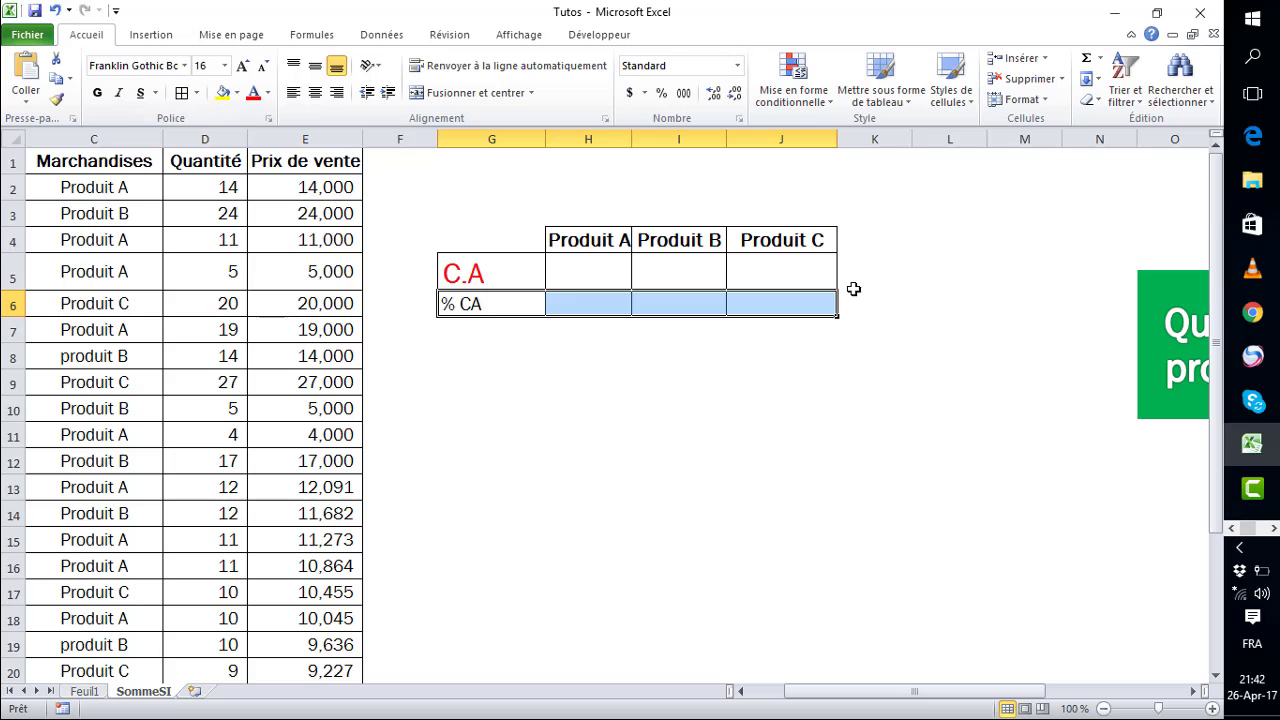
Step: Increase the height of the % CA row and enter the header "Total" in cell K4
left_click_drag(20, 311, 14, 320)
left_click(808, 325)
left_click(864, 258)
left_click(878, 237)
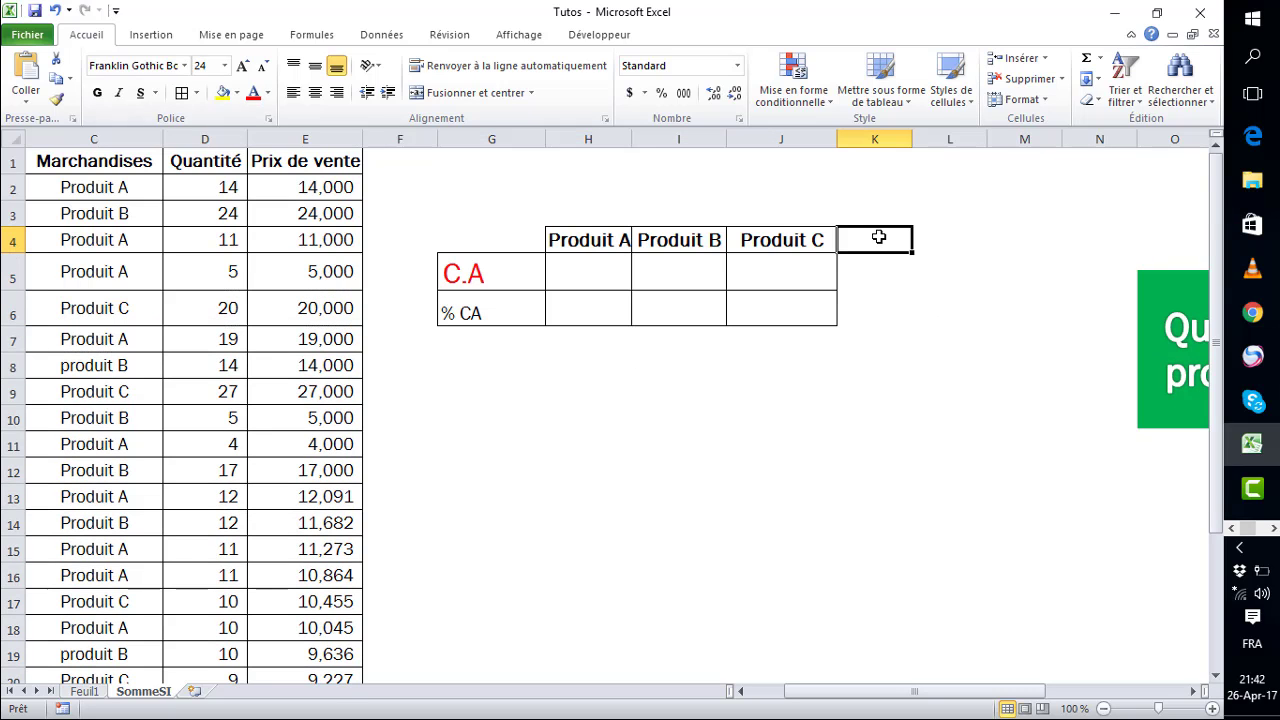
type("Total")
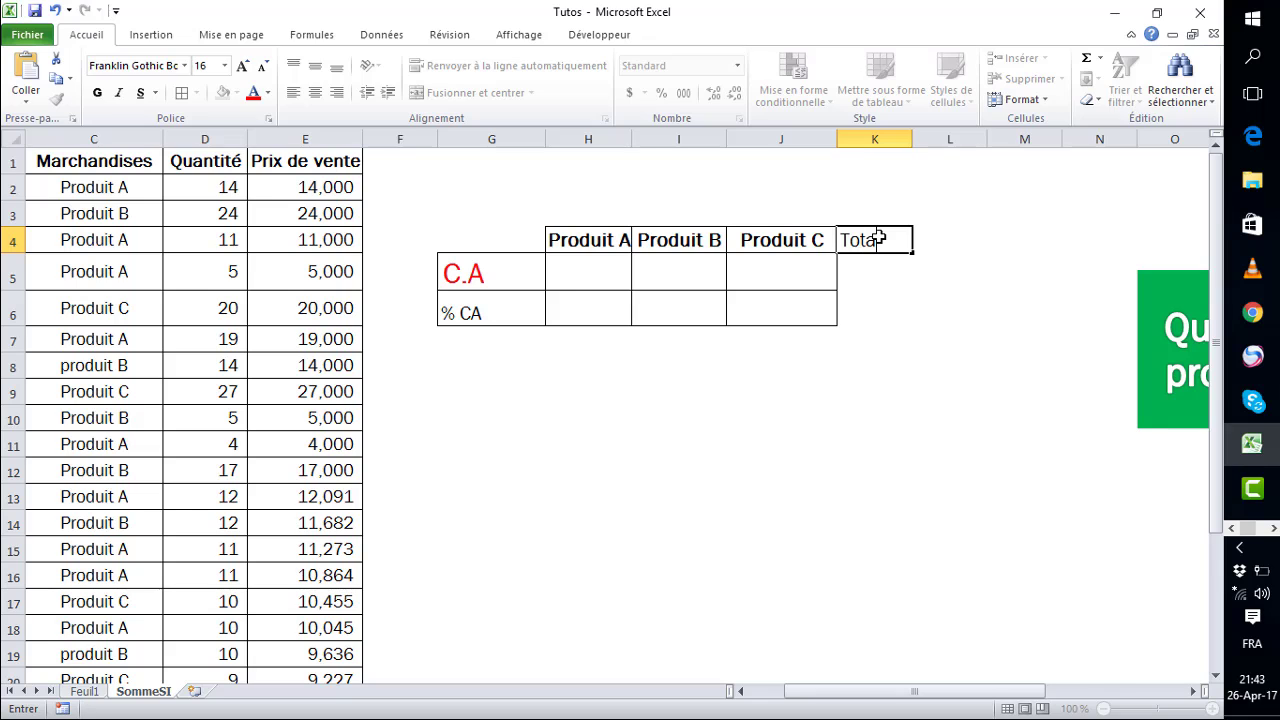
key("Return")
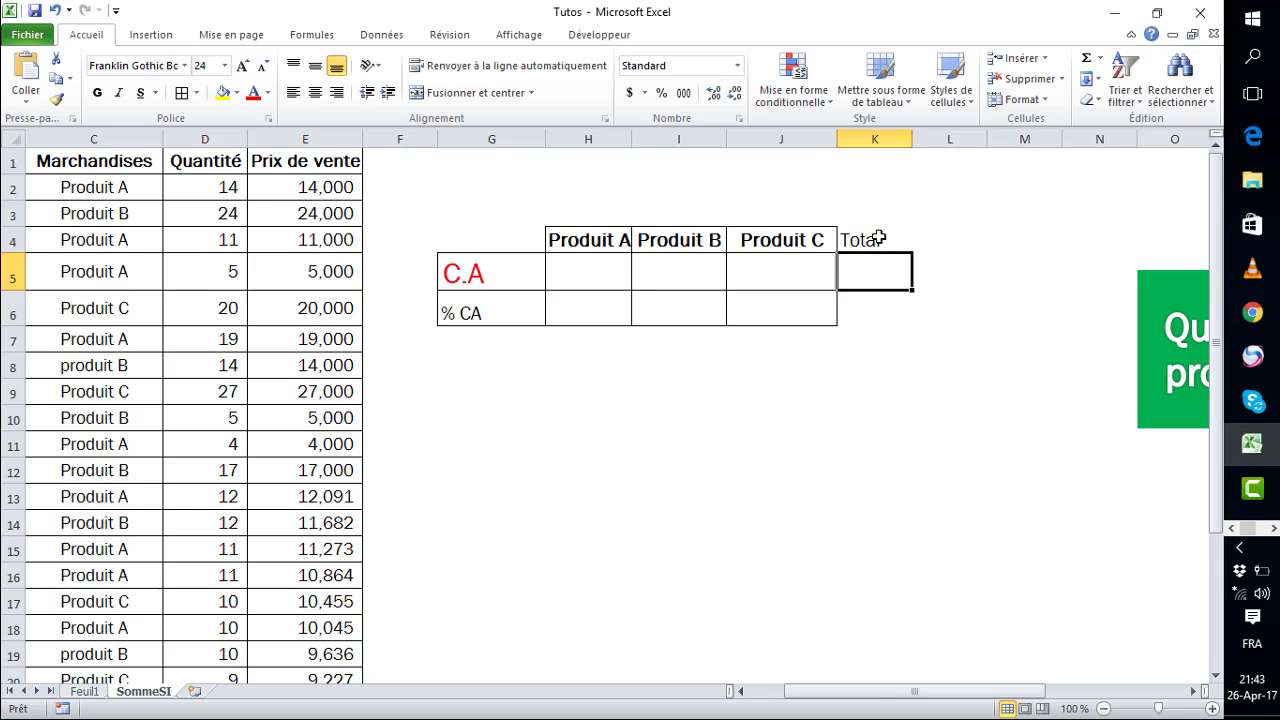
Step: Enter a SOMME formula in cell K5 that totals the product turnovers in H5:J5
type("=")
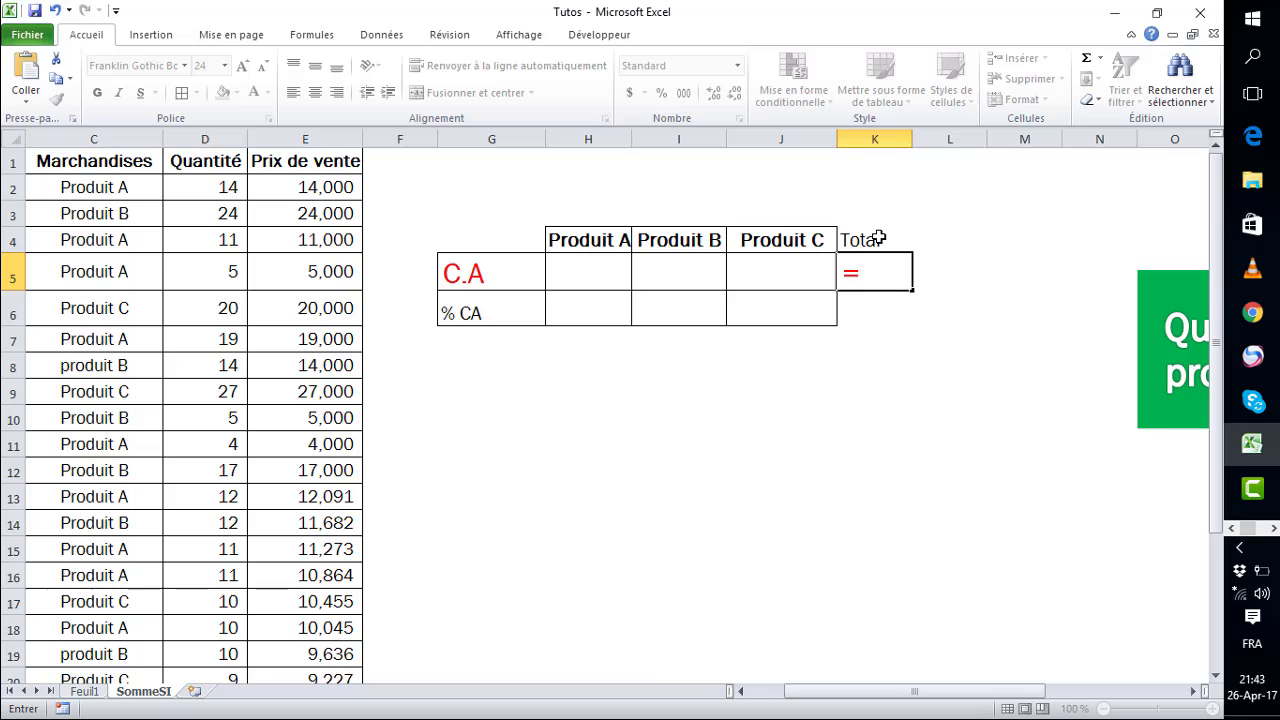
type("somme")
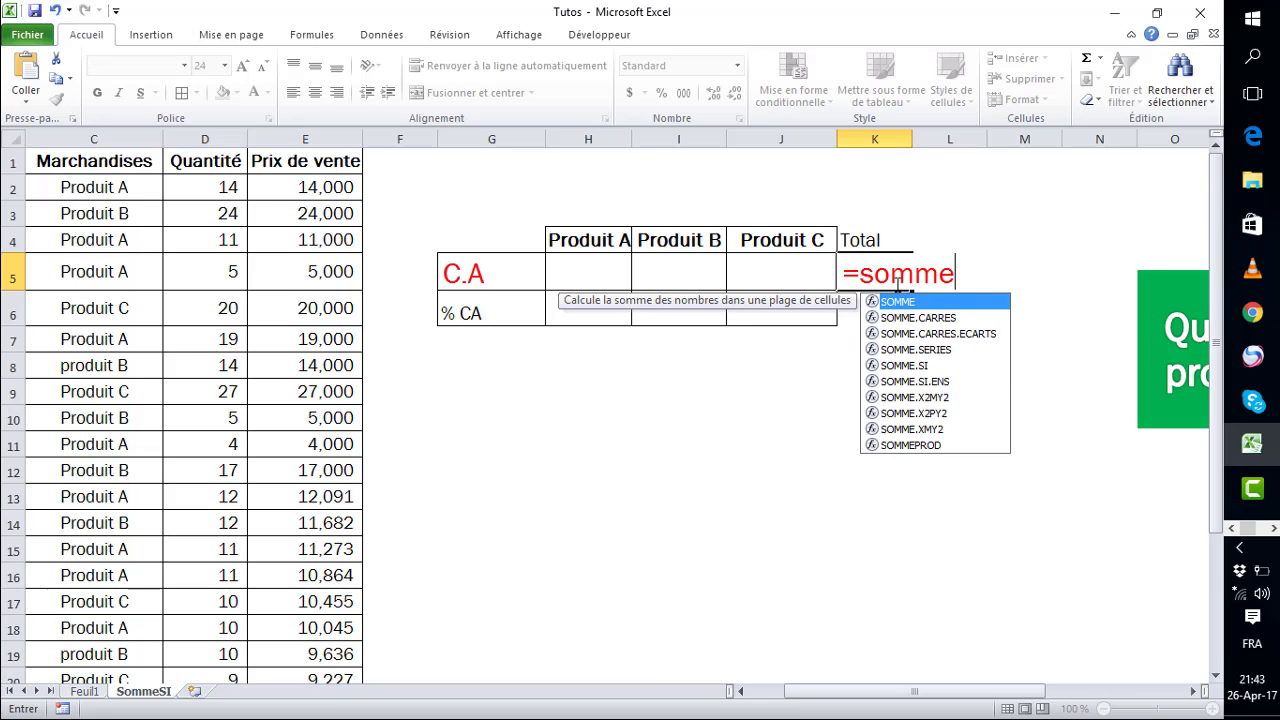
double_click(900, 302)
left_click_drag(571, 280, 816, 276)
key("Return")
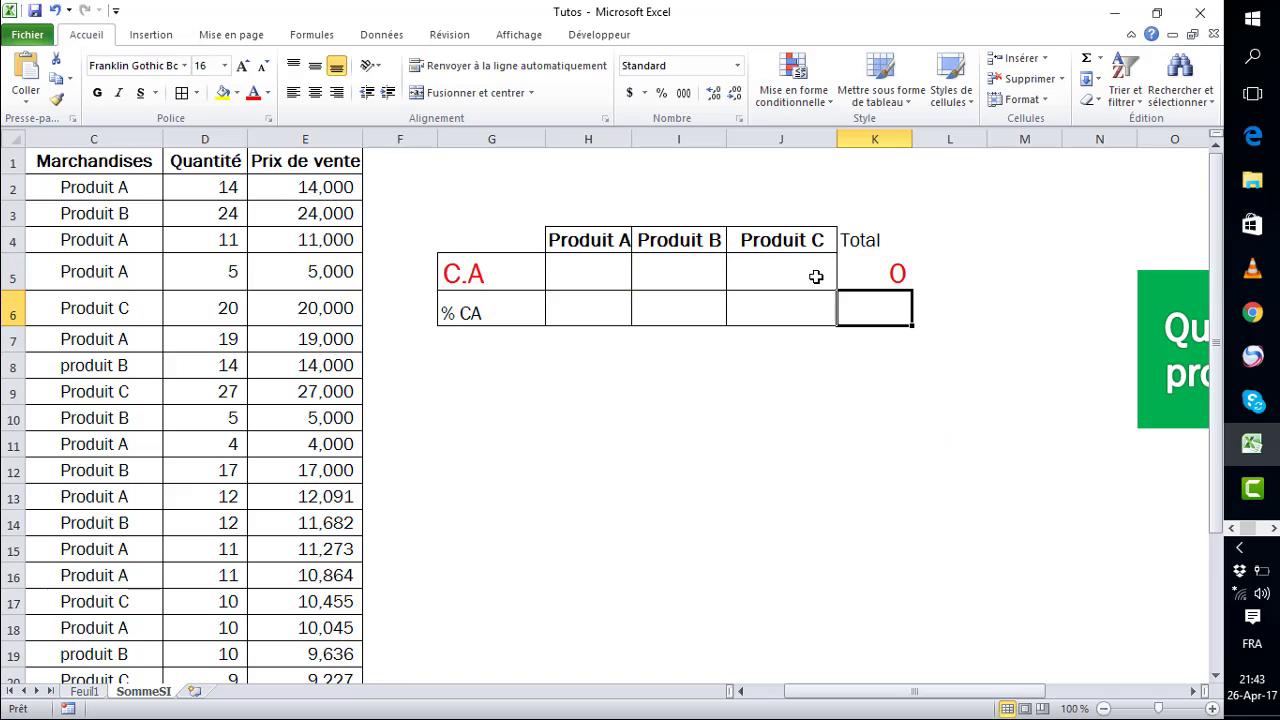
Step: Apply all borders to the Total column K4:K6 and centre the "Total" header
left_click(870, 258)
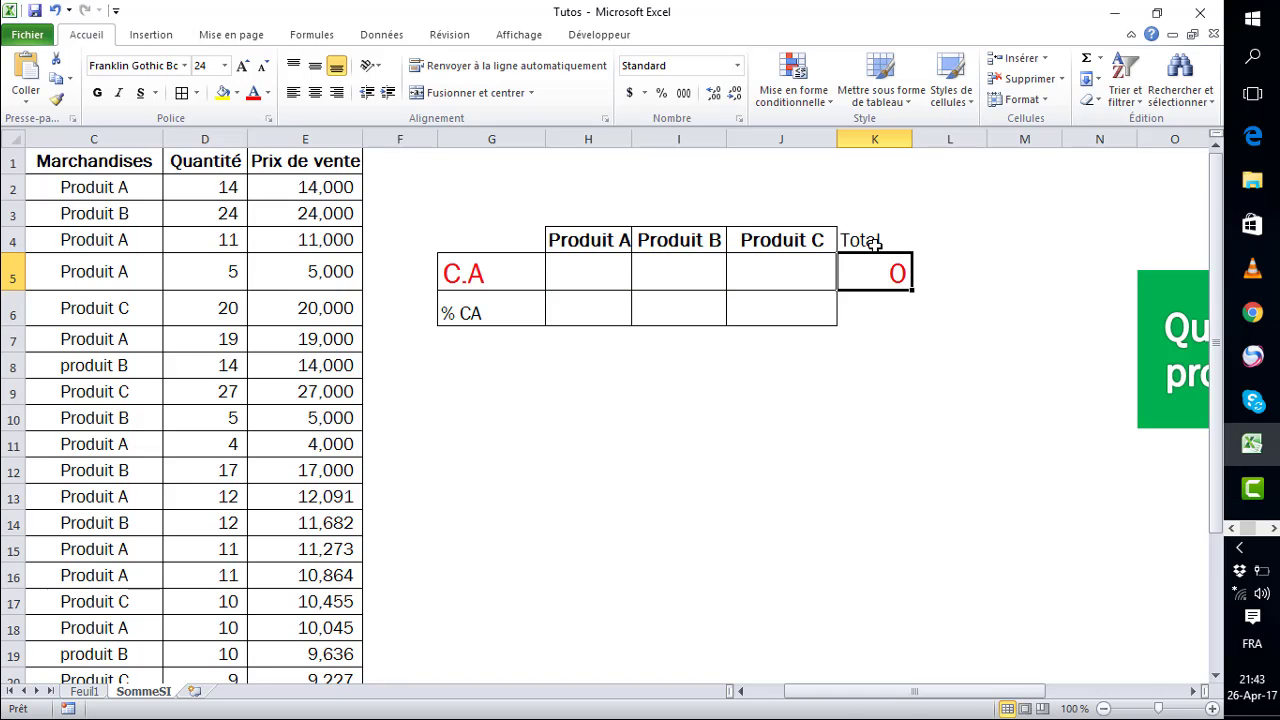
left_click_drag(876, 242, 893, 330)
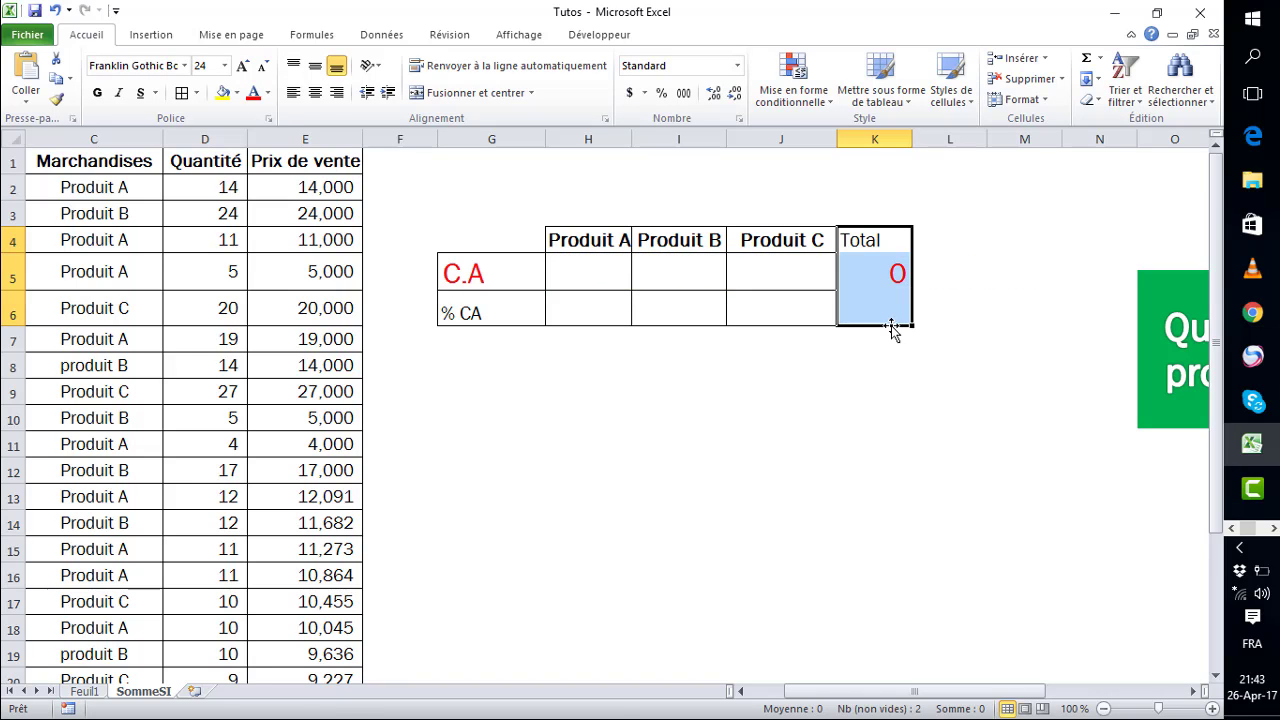
left_click(181, 92)
left_click(940, 492)
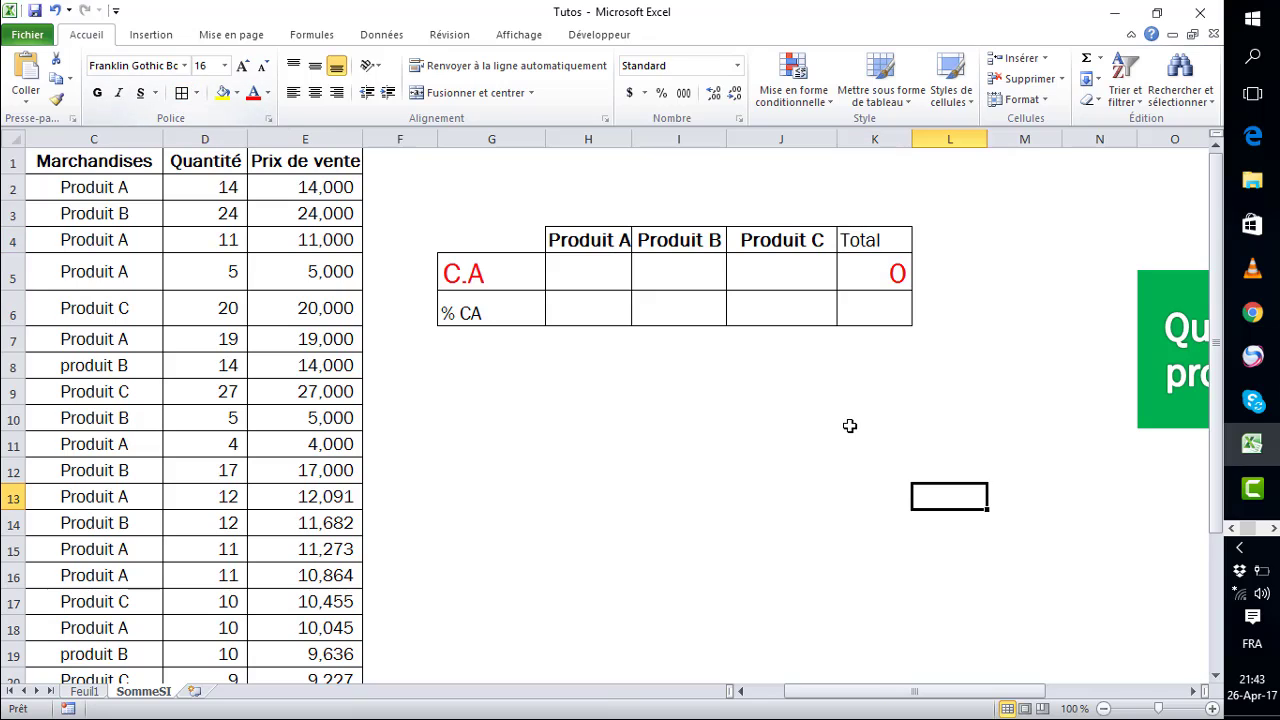
left_click(862, 239)
left_click(315, 92)
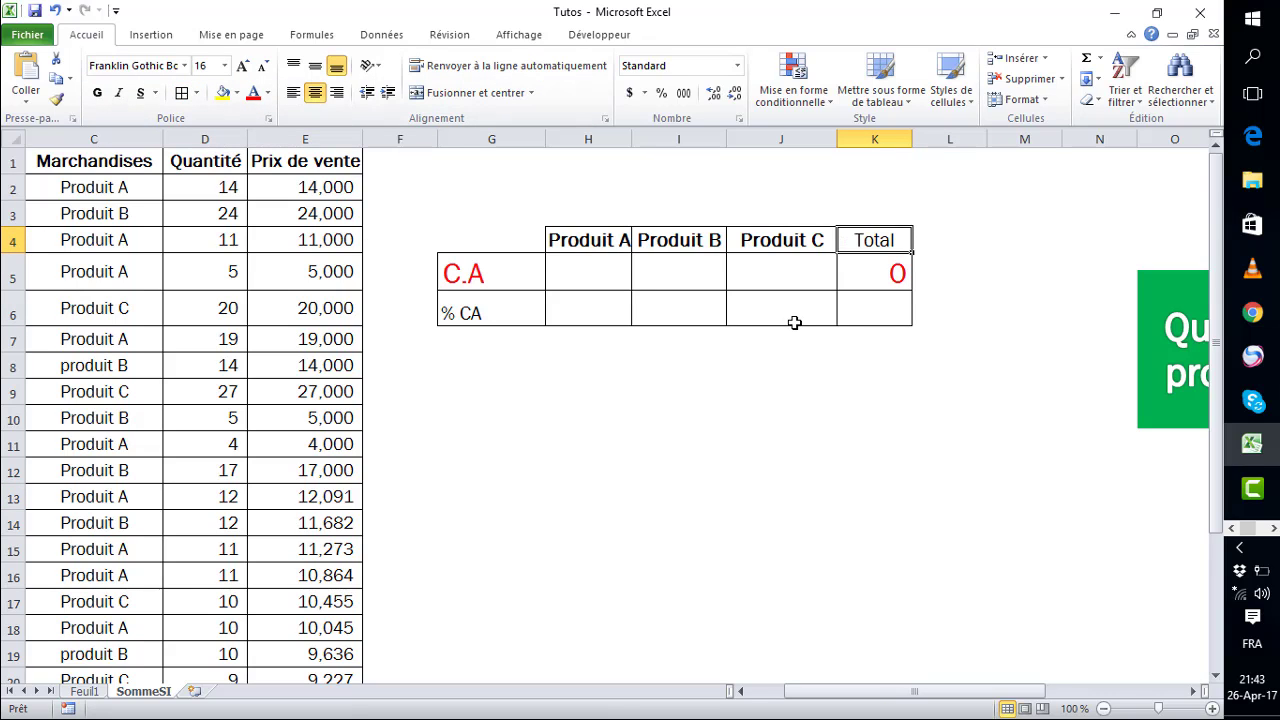
Step: Save the workbook
left_click(789, 363)
left_click(570, 276)
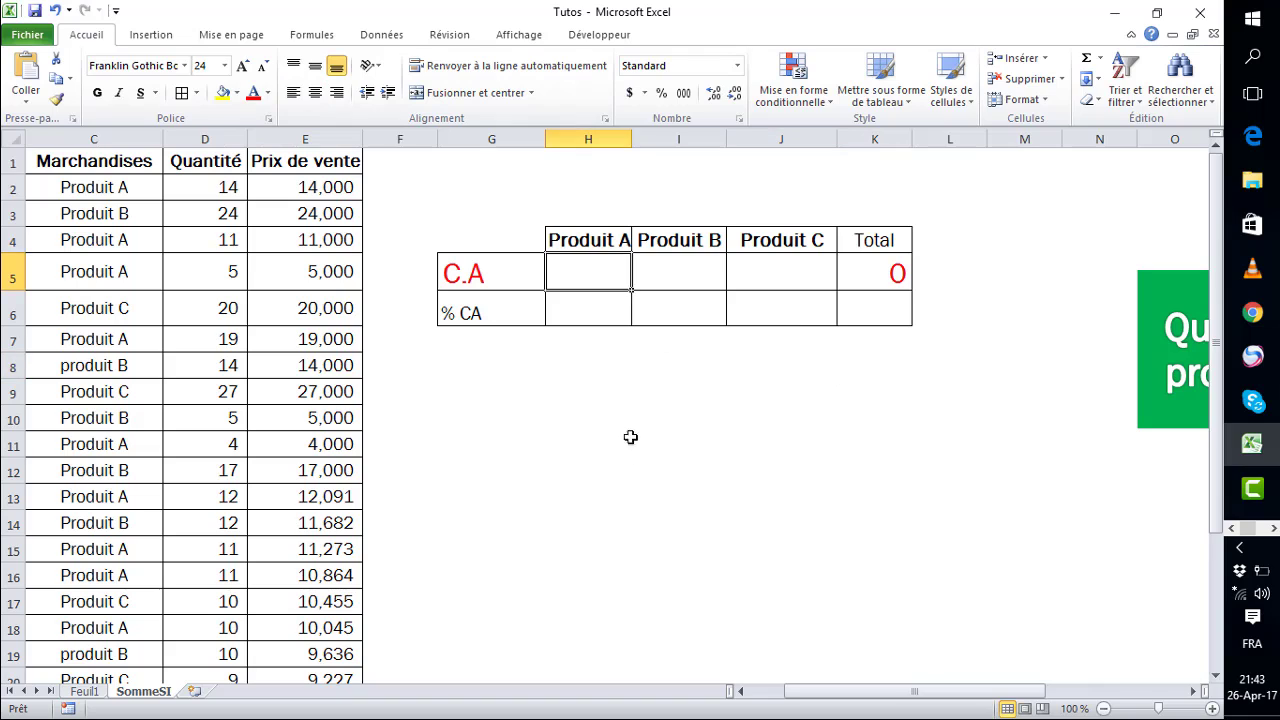
left_click(636, 442)
left_click(675, 497)
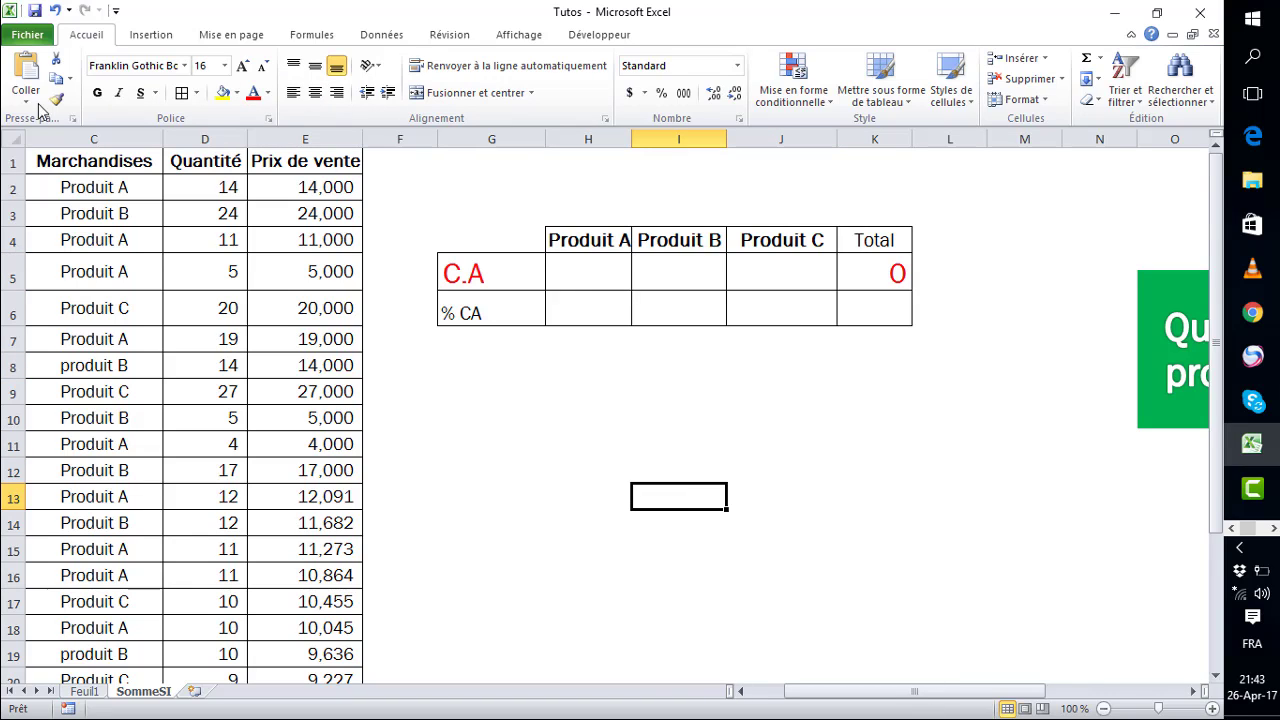
left_click(34, 11)
Step: Start a SOMME.SI formula in cell H5 for Produit A's turnover
left_click_drag(846, 703, 825, 706)
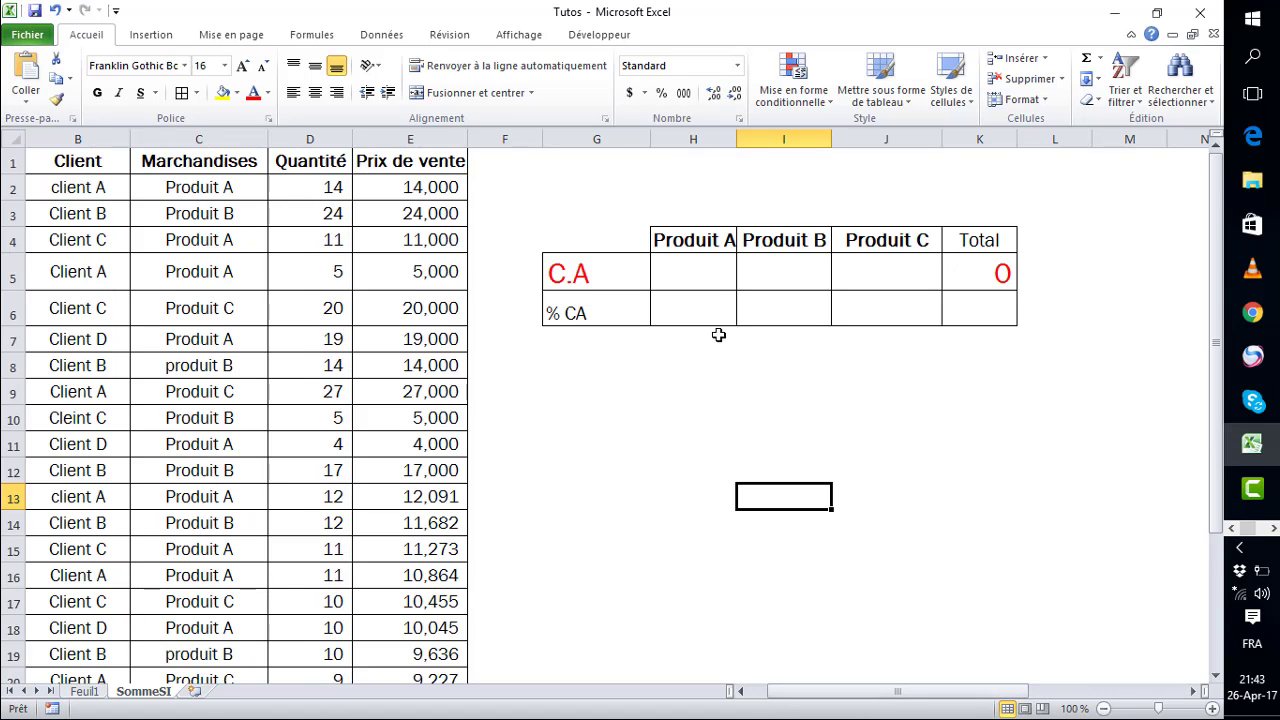
left_click(711, 279)
type("=")
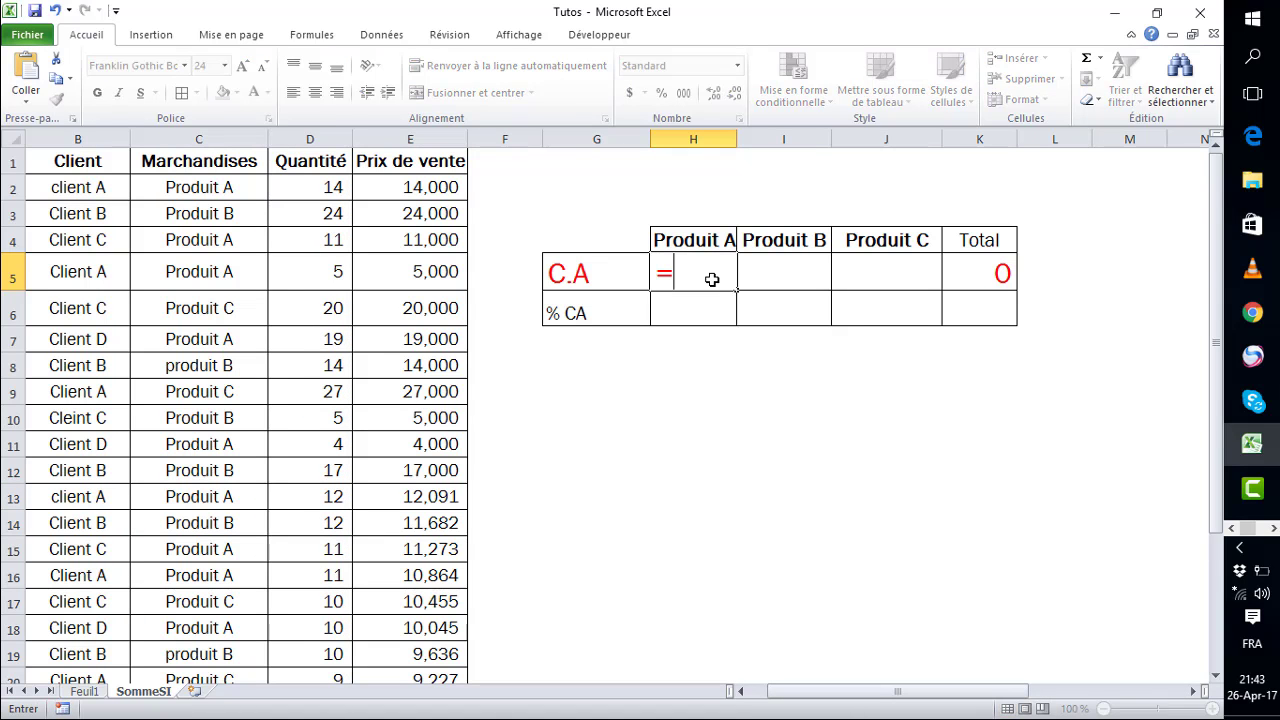
type("somm")
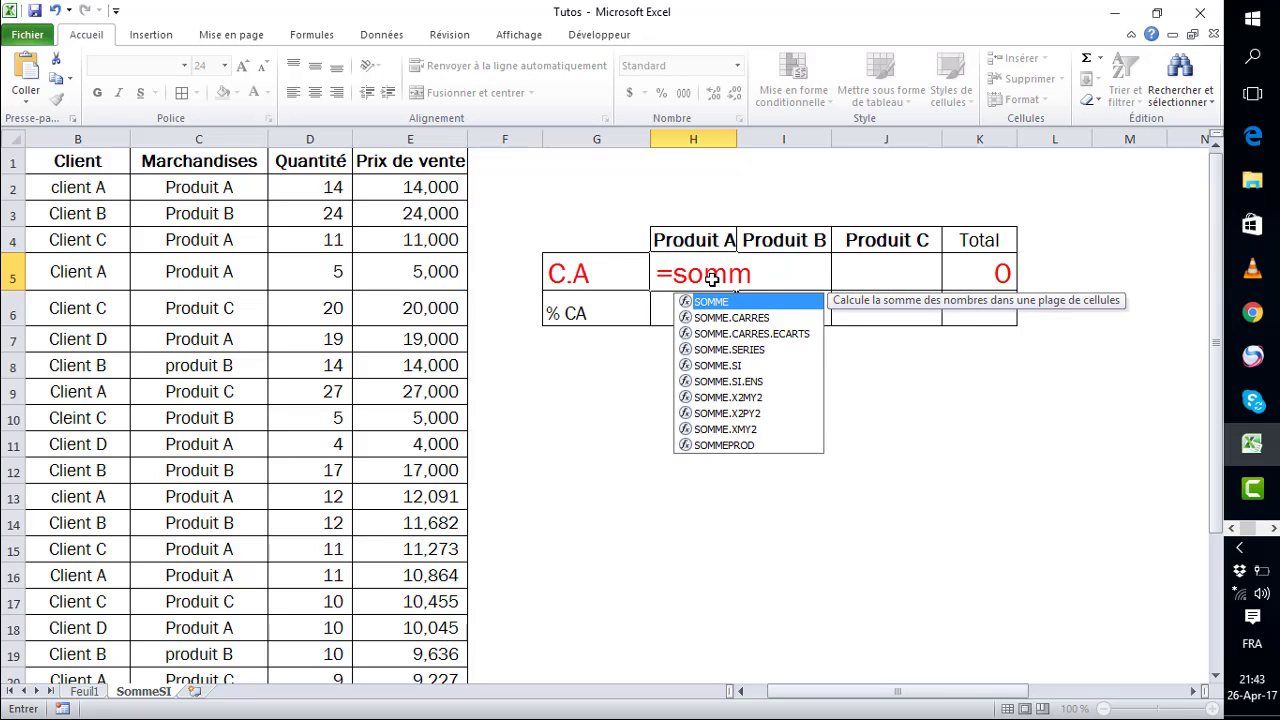
left_click(723, 368)
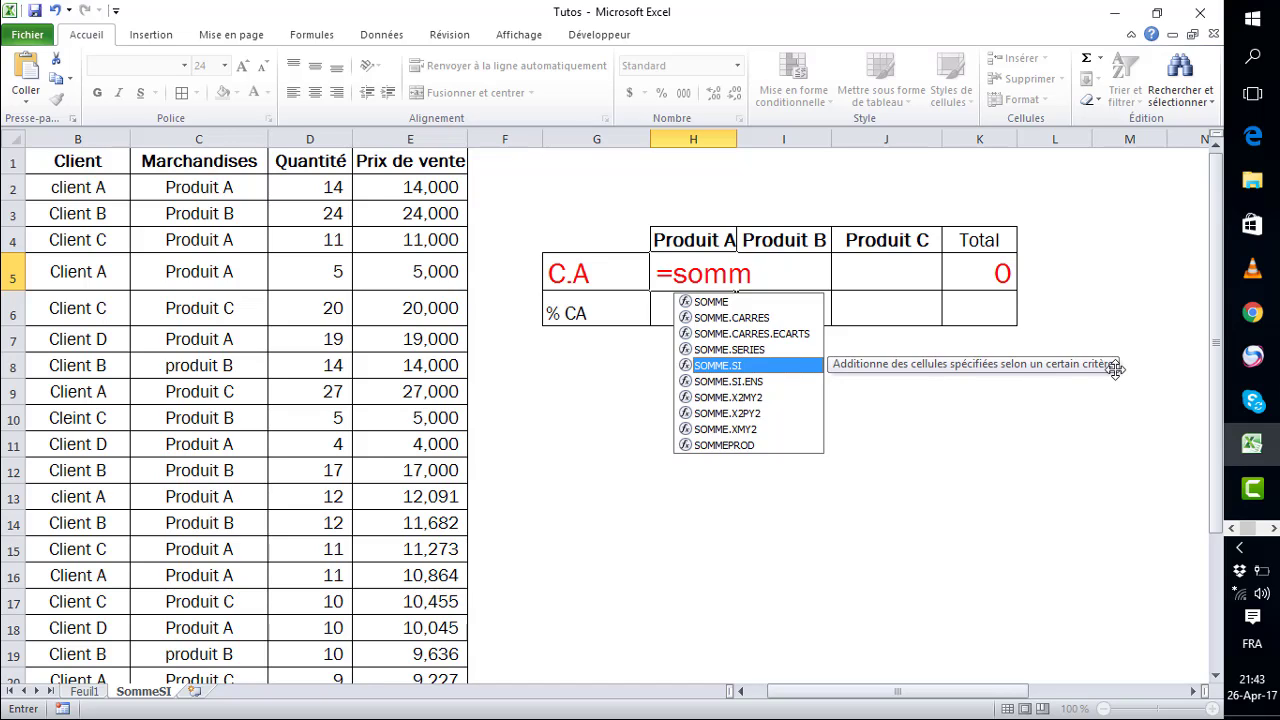
double_click(744, 366)
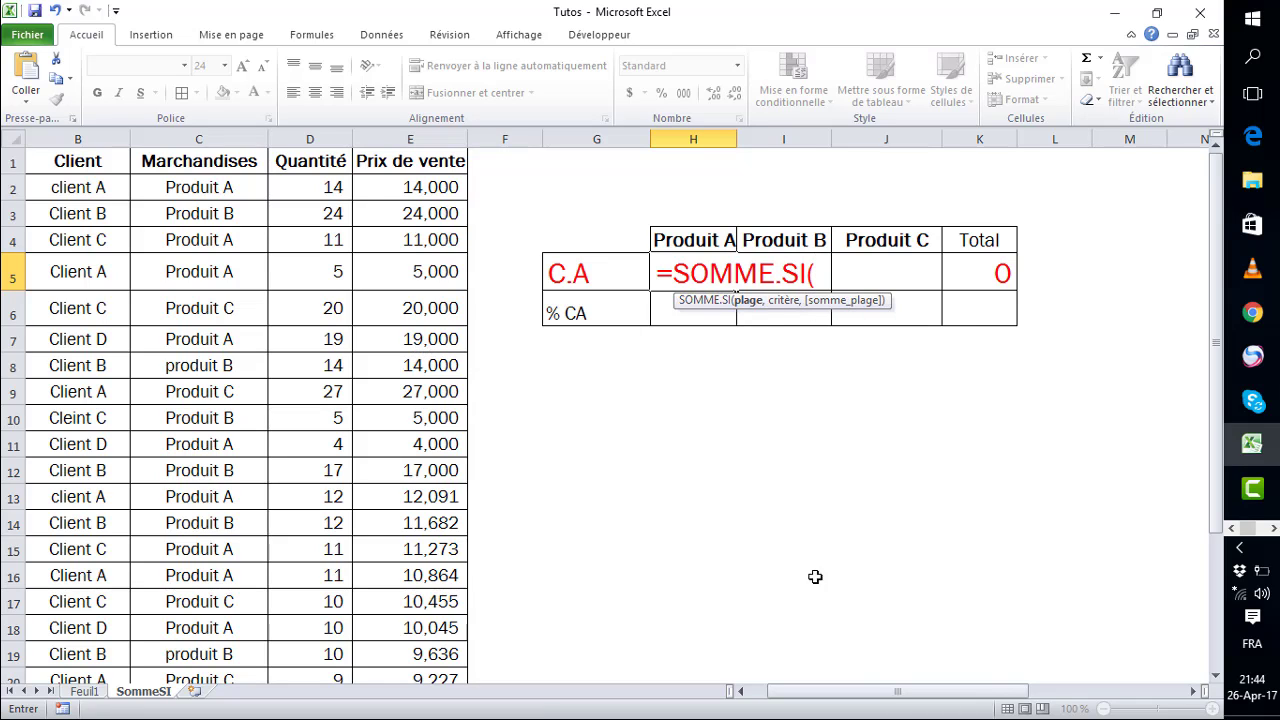
left_click_drag(935, 703, 909, 697)
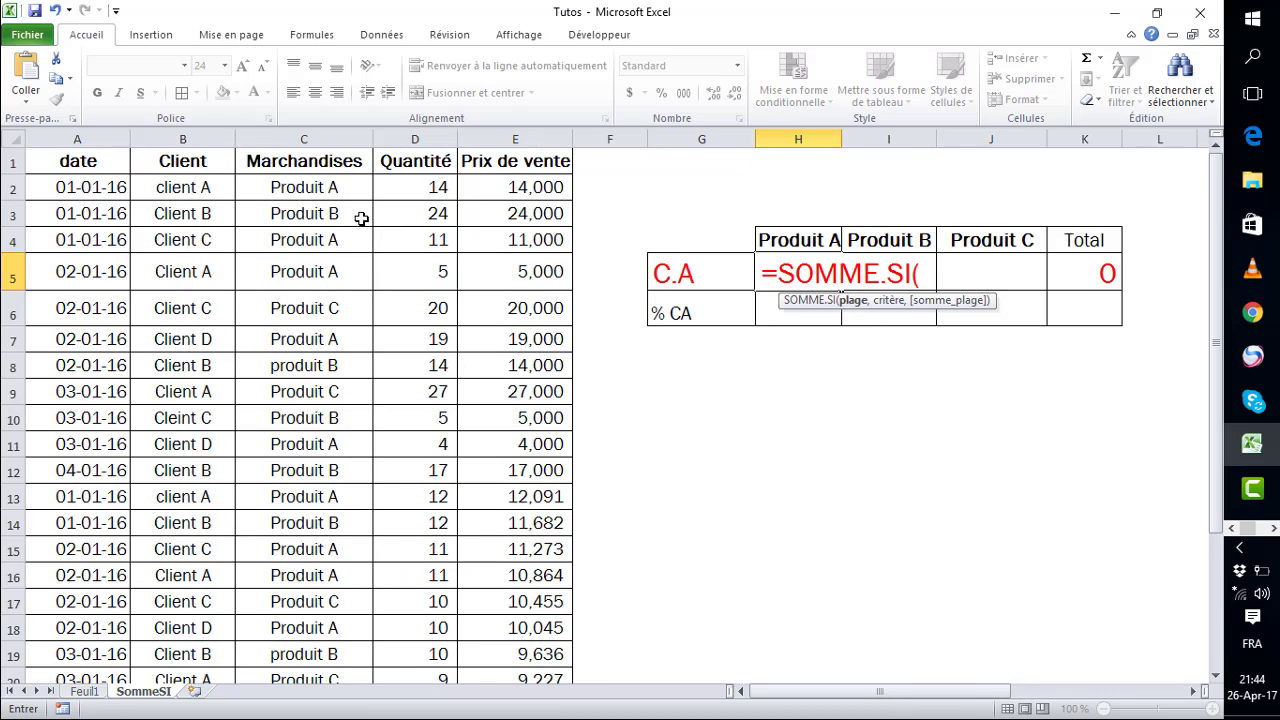
left_click(310, 185)
left_click(312, 217)
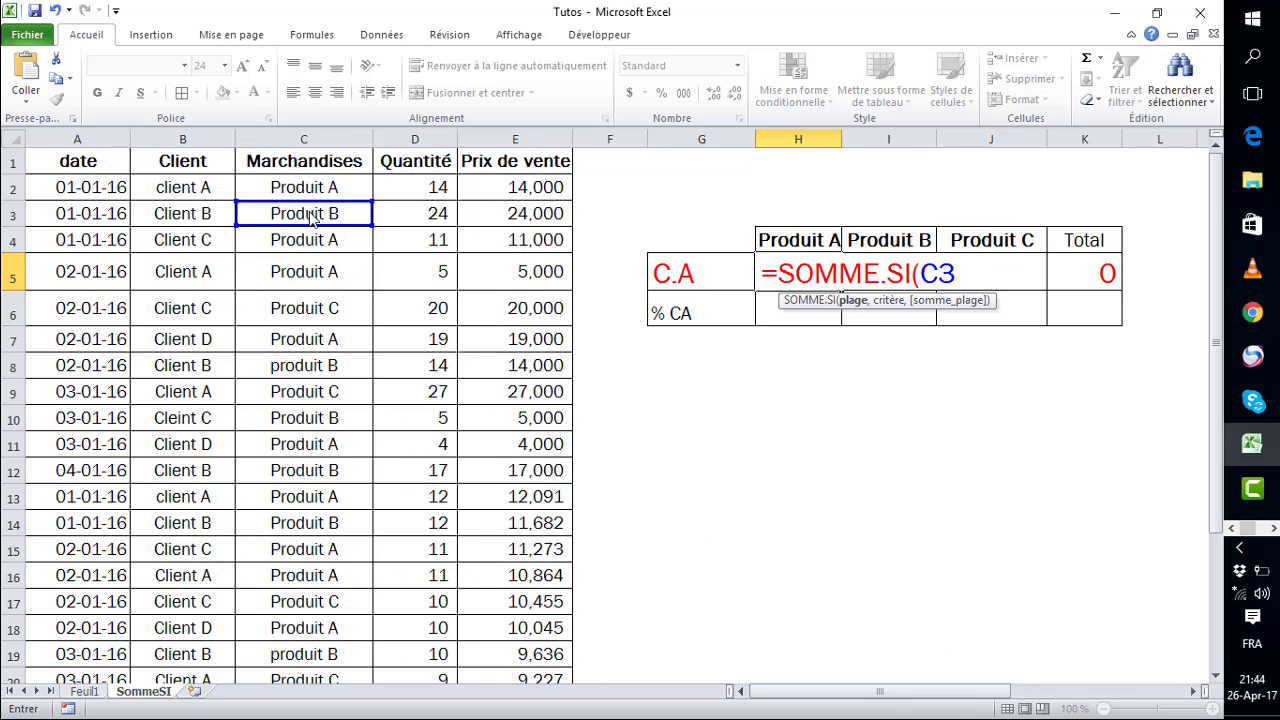
key("Return")
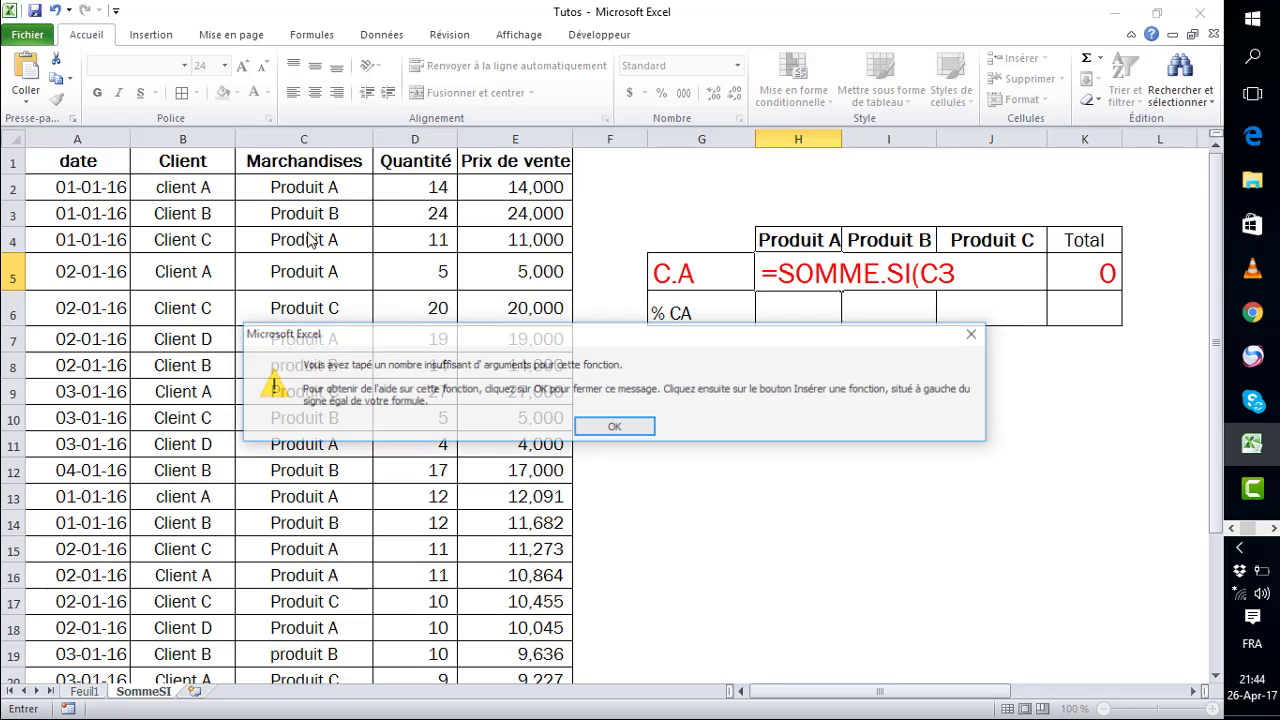
left_click(615, 428)
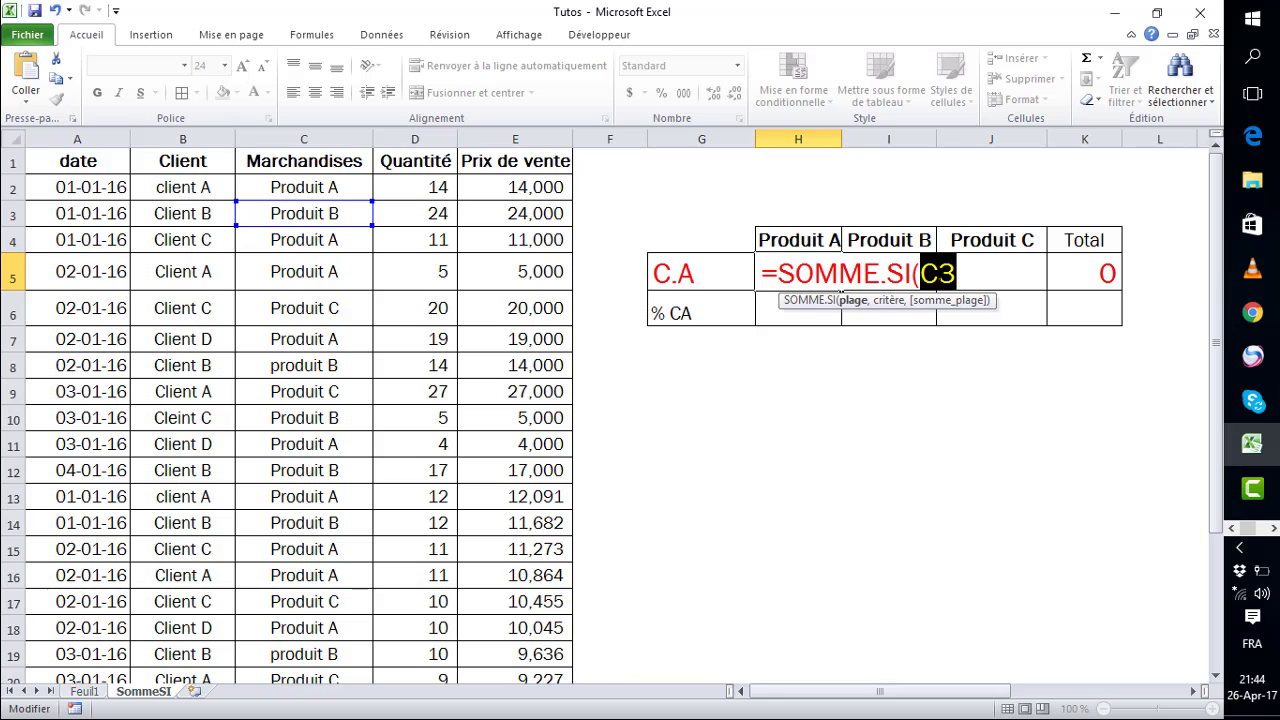
key("BackSpace")
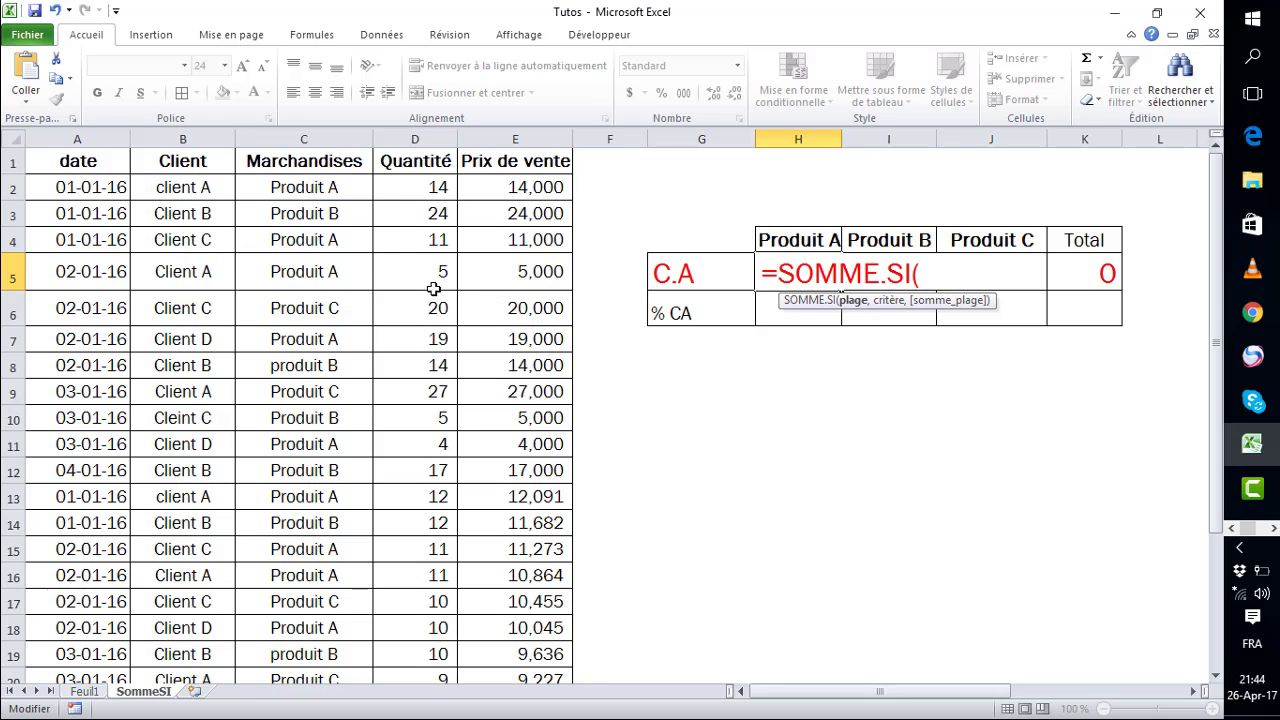
Step: Complete the SOMME.SI formula in H5 with range C2:C26, criterion H4 and sum range E2:E26
left_click_drag(302, 188, 330, 625)
scroll(875, 600, "up", 3)
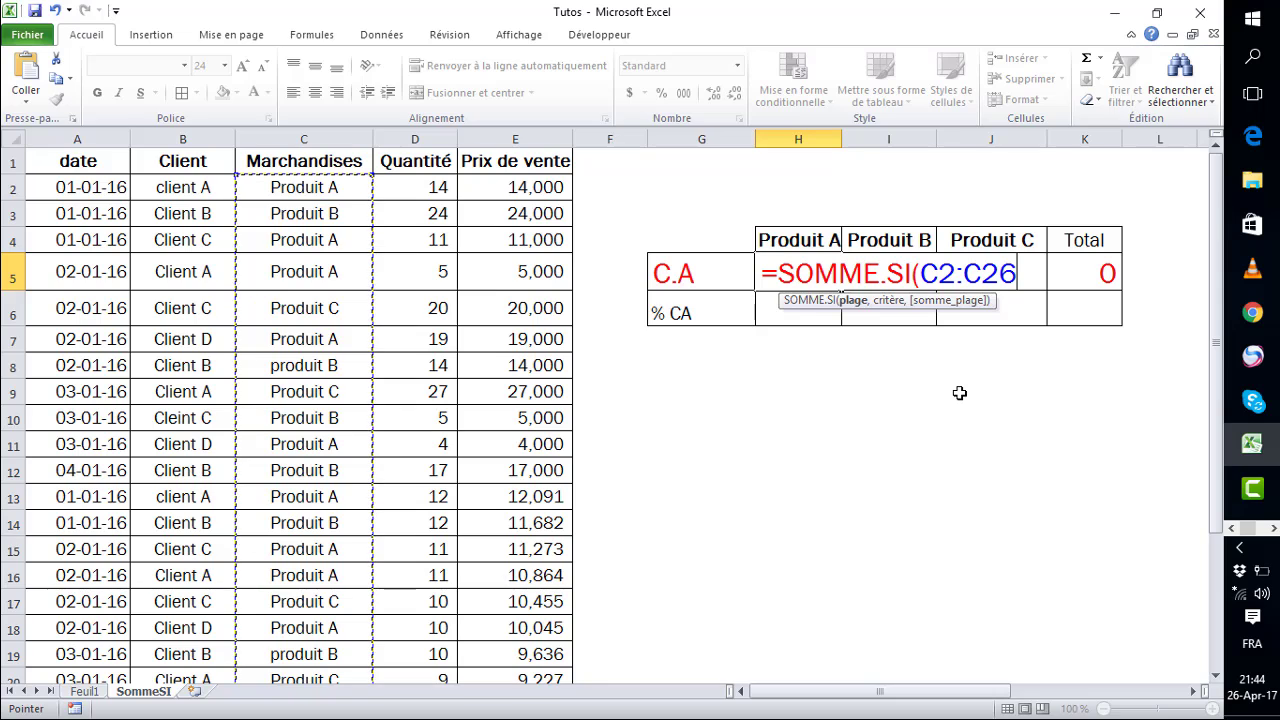
type(",")
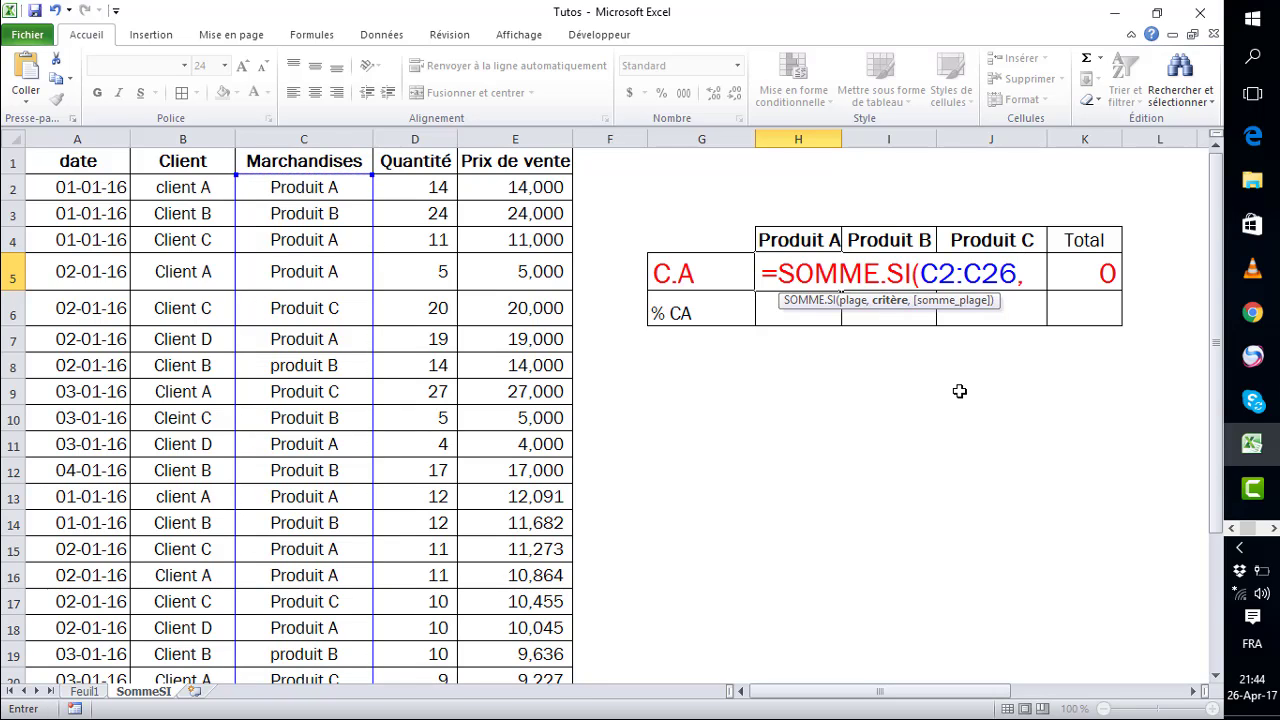
left_click(791, 241)
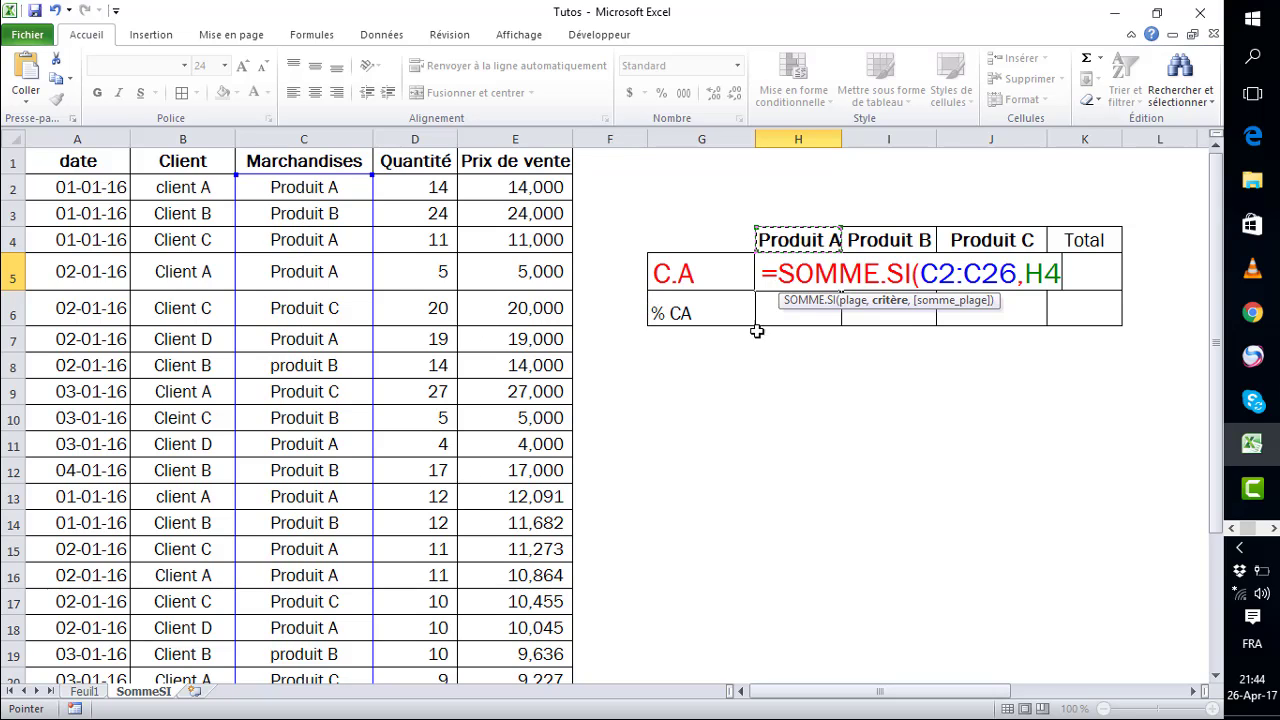
type(",")
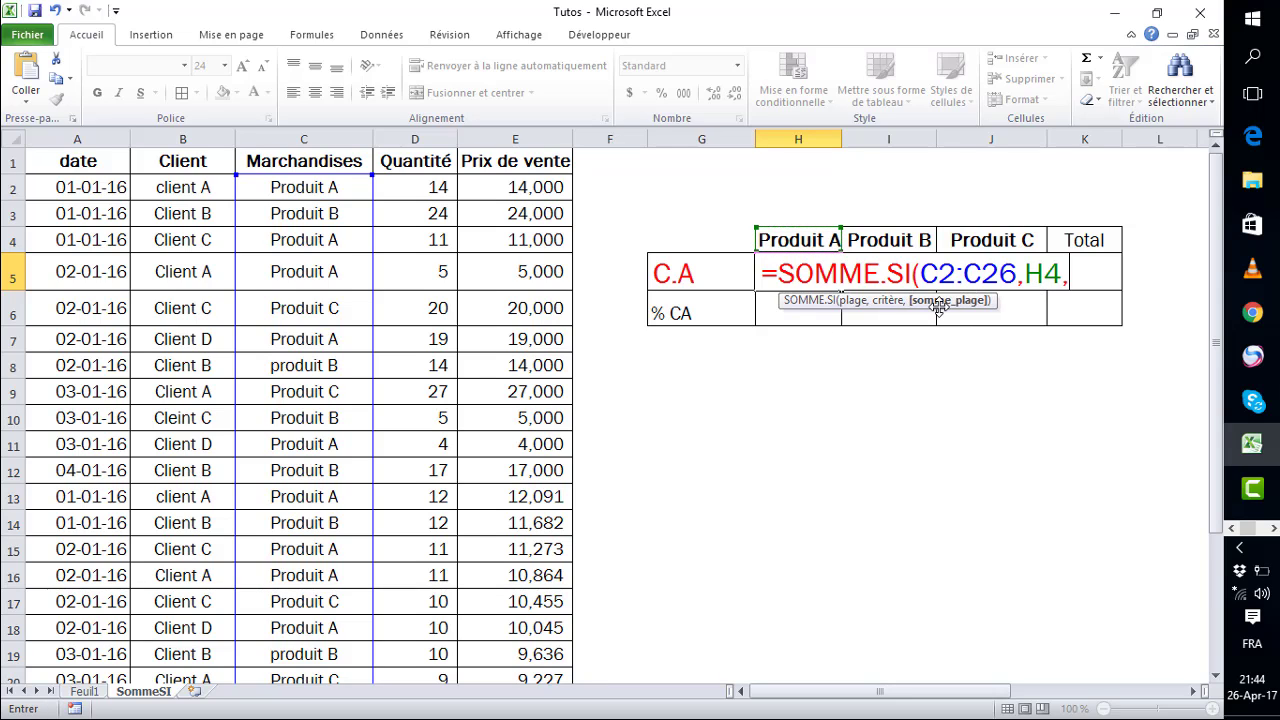
left_click_drag(521, 187, 510, 638)
scroll(820, 252, "up", 3)
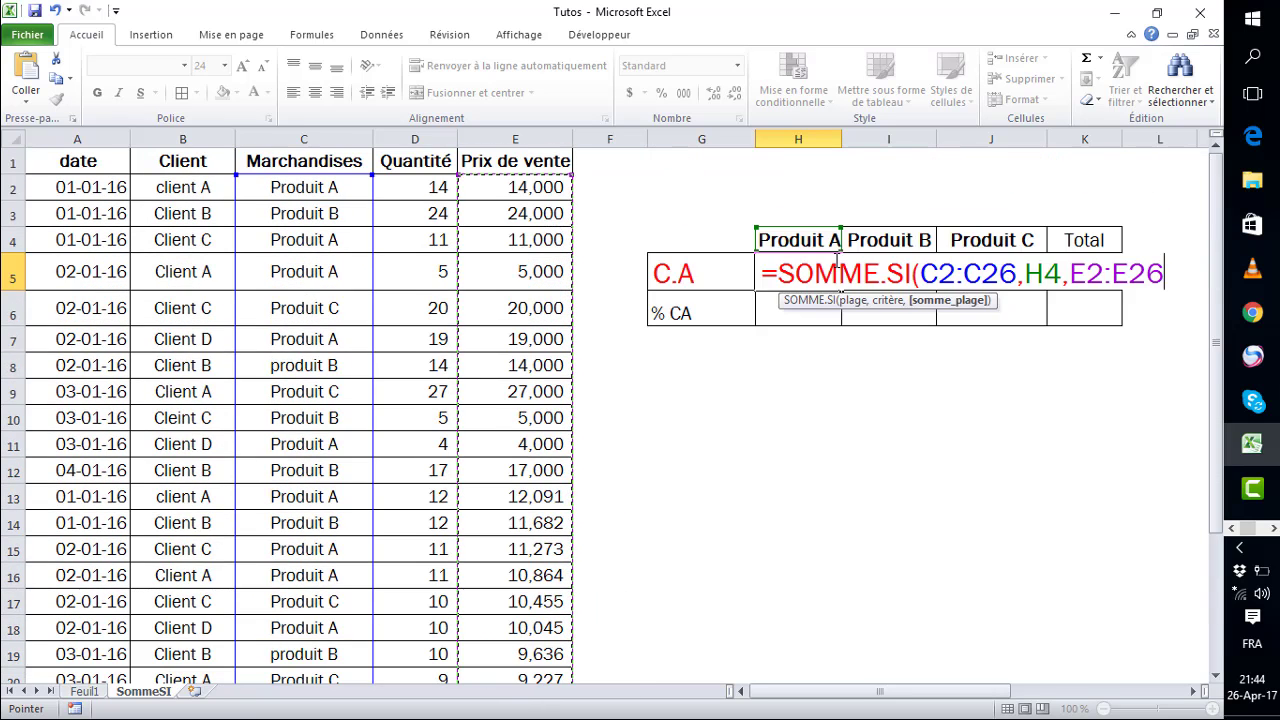
type(")")
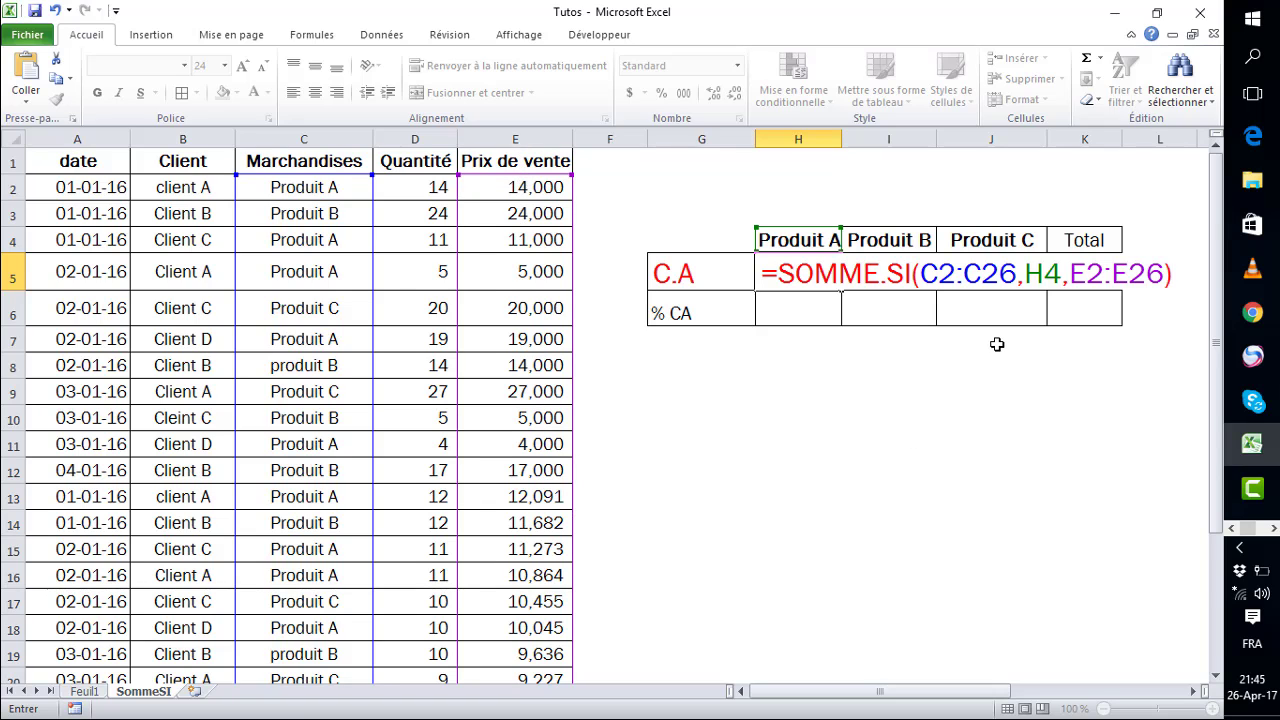
key("Return")
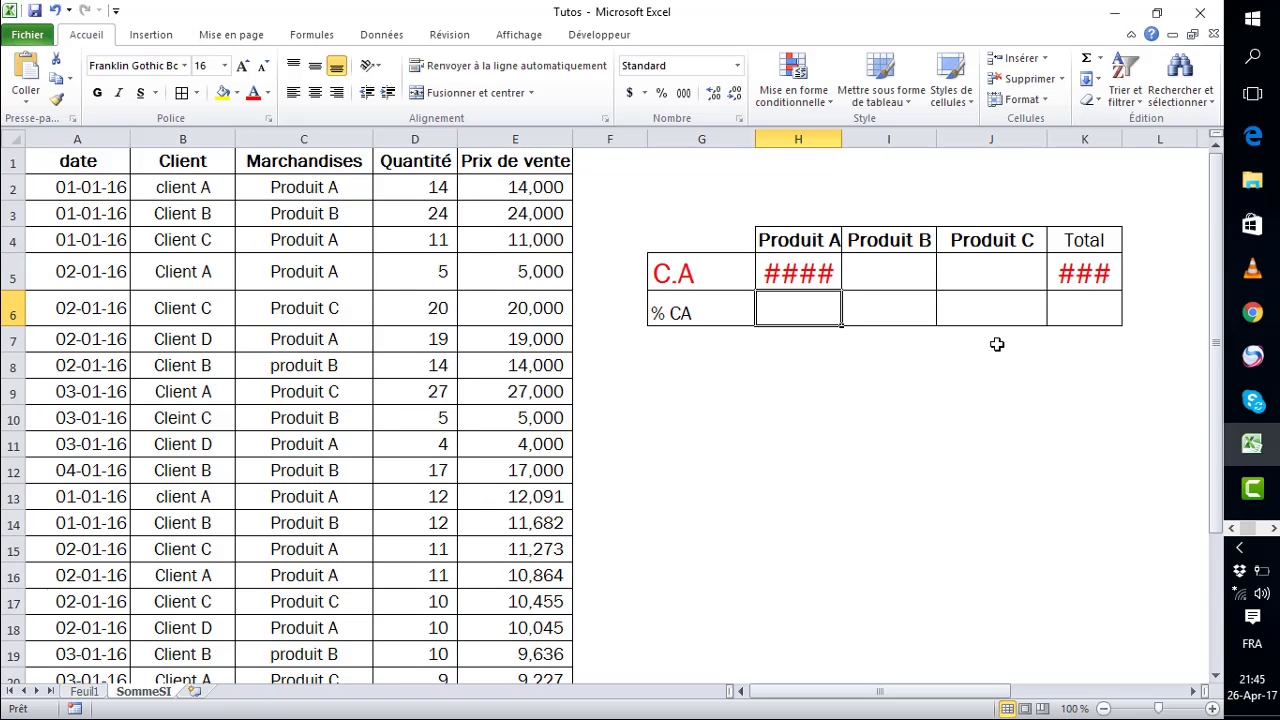
Step: Autofit the width of column H and set the font size of summary cells G5:K6 to 20
double_click(843, 139)
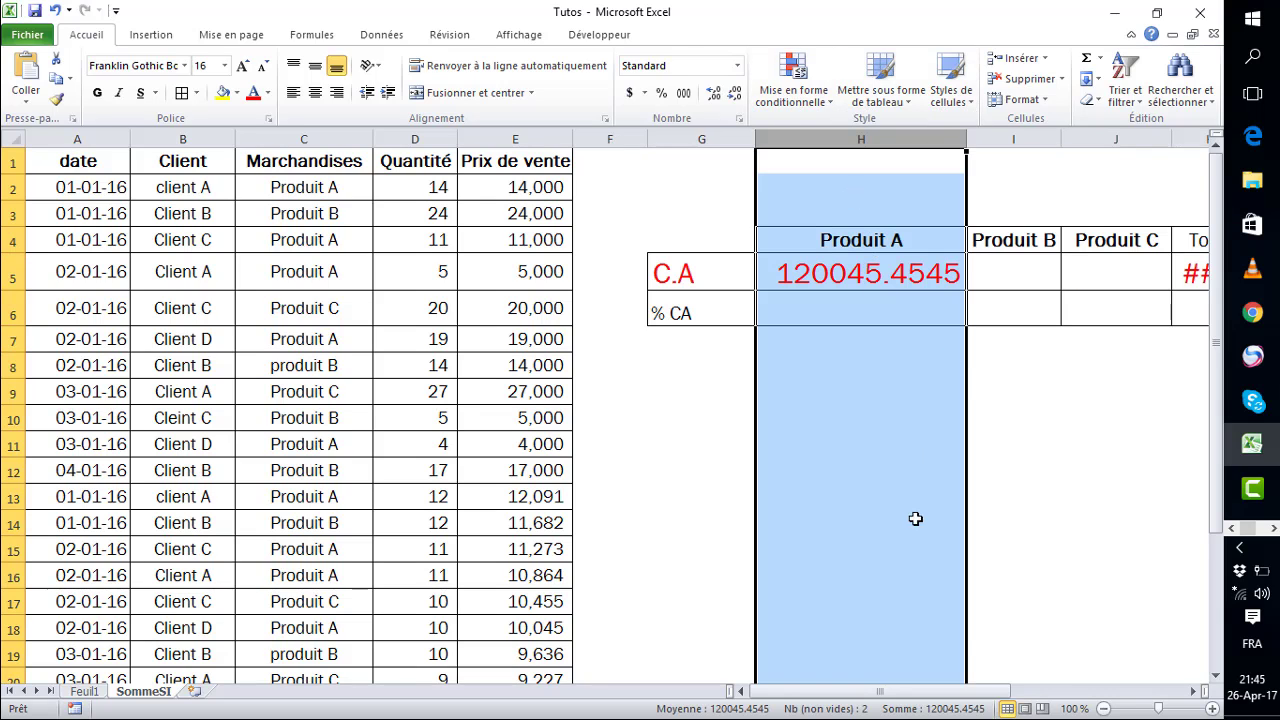
left_click_drag(989, 692, 1022, 703)
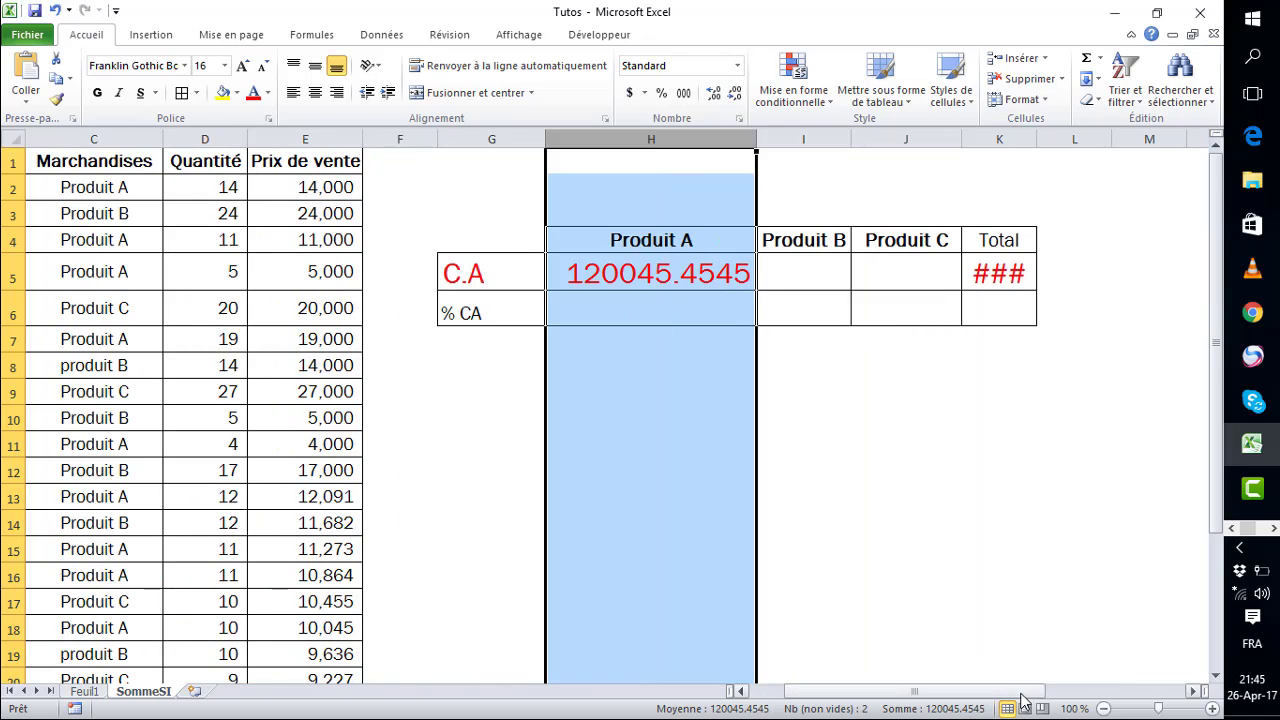
left_click(605, 268)
left_click_drag(969, 283, 986, 296)
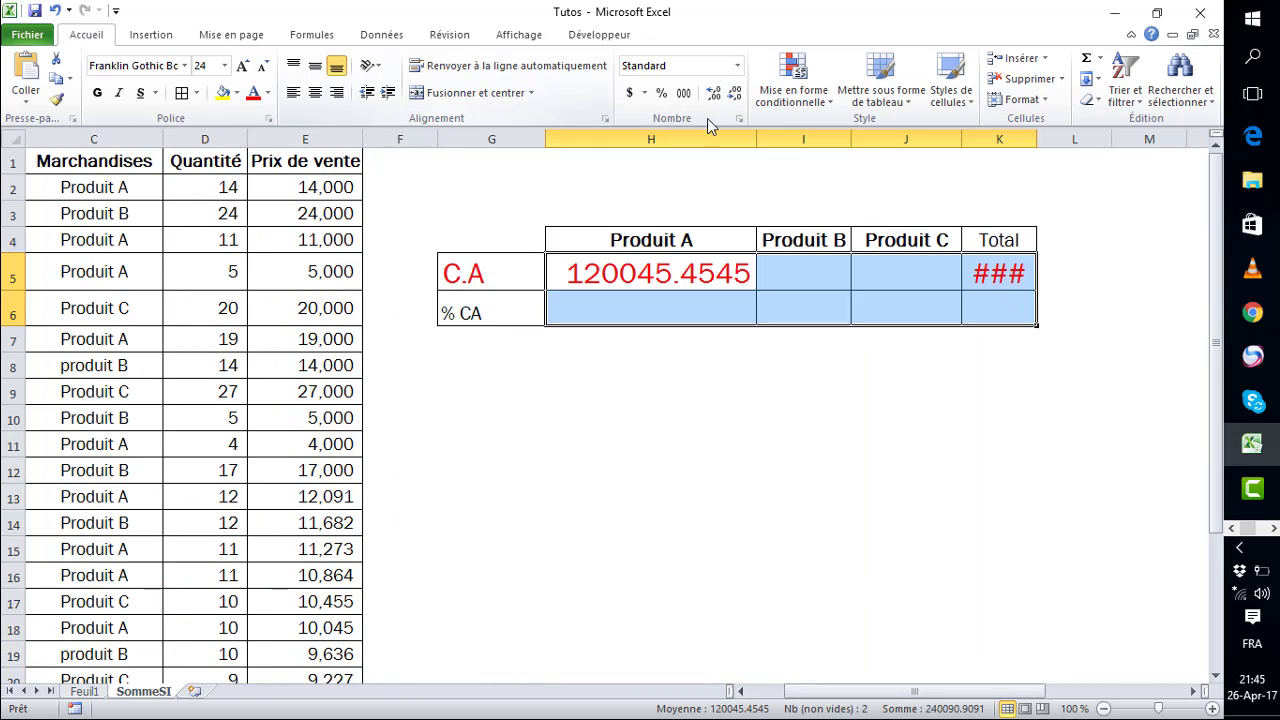
left_click(264, 66)
left_click(264, 66)
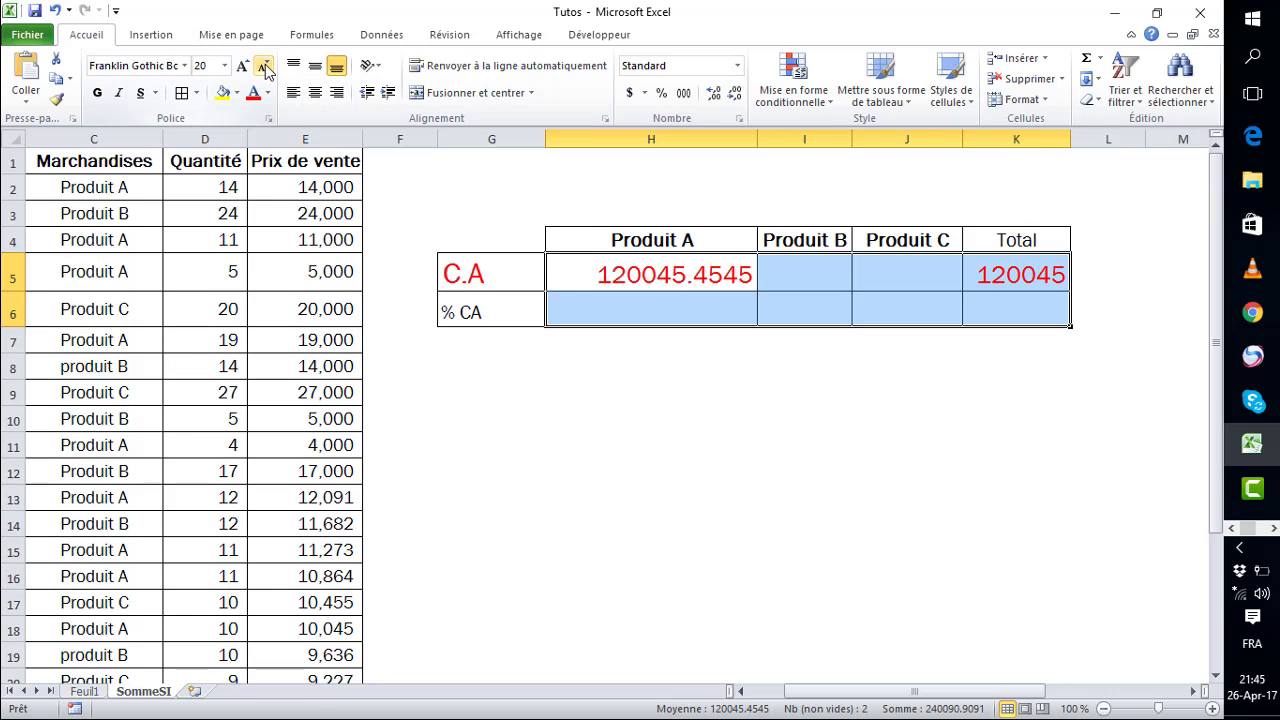
left_click_drag(477, 273, 520, 300)
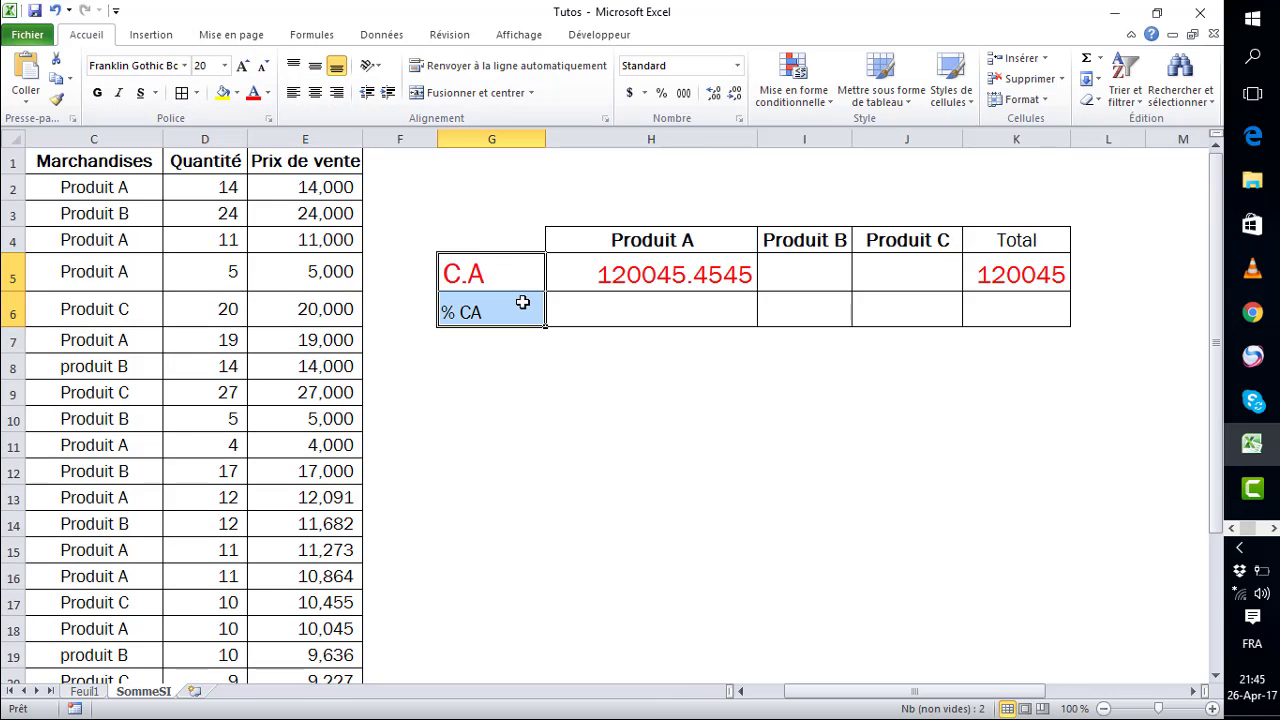
left_click(264, 66)
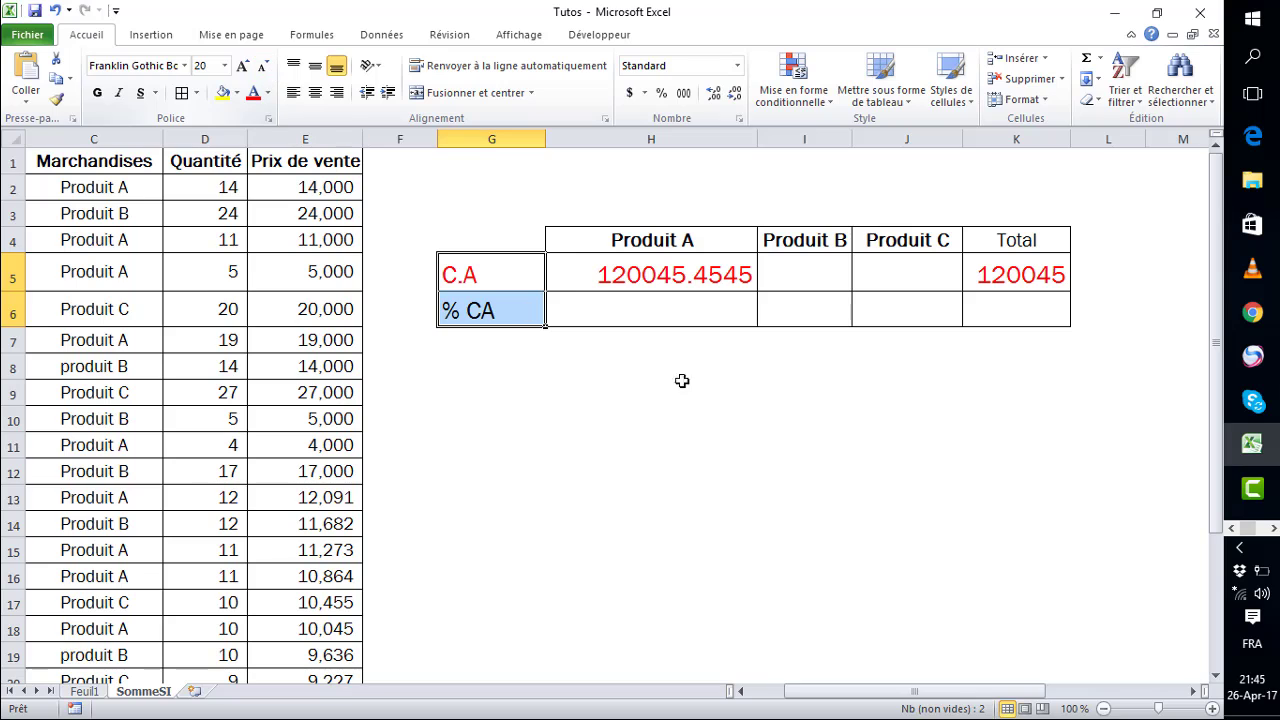
Step: Format summary cells H5:K6 with a thousands separator and no decimal places
left_click(714, 371)
left_click_drag(621, 272, 1044, 318)
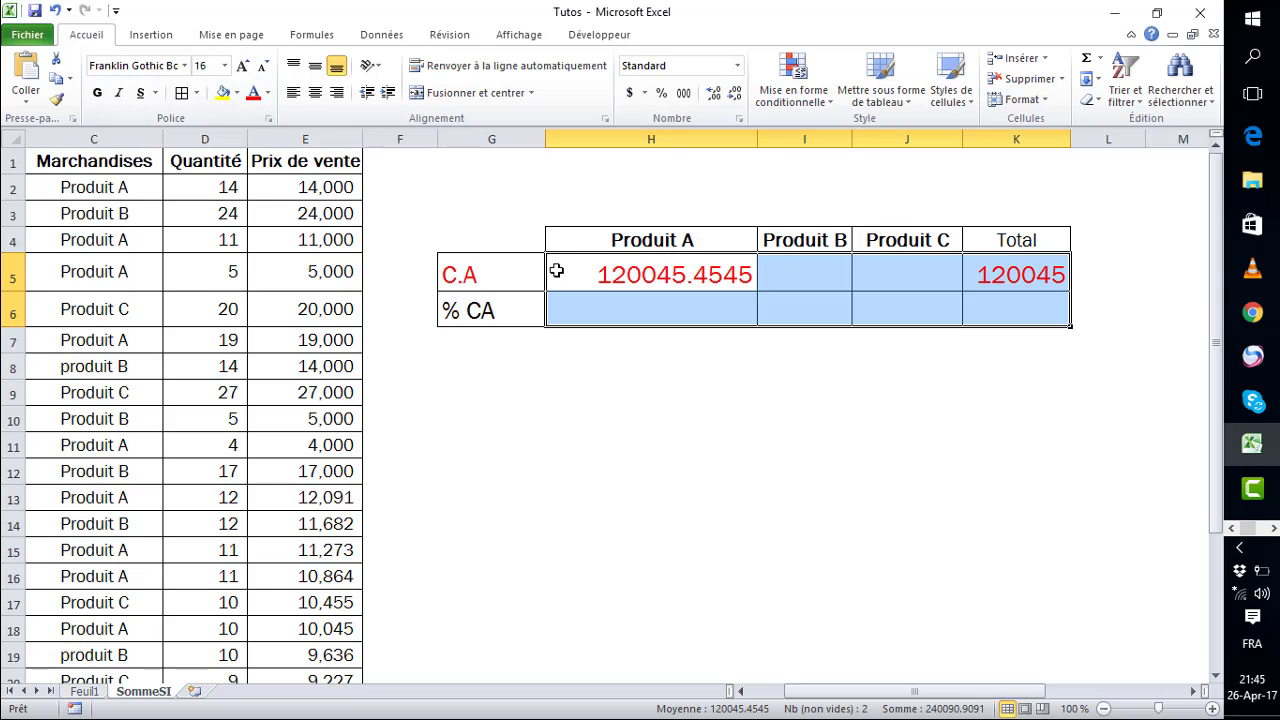
left_click(683, 92)
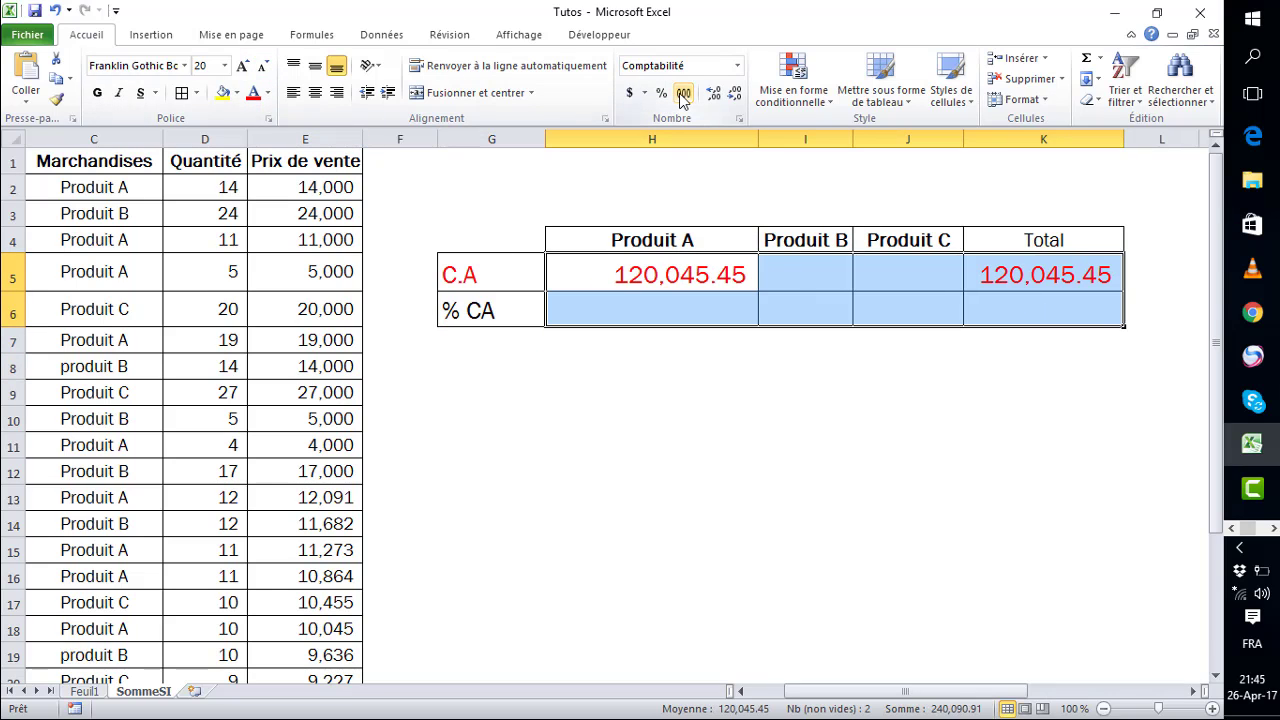
left_click(735, 93)
left_click(735, 93)
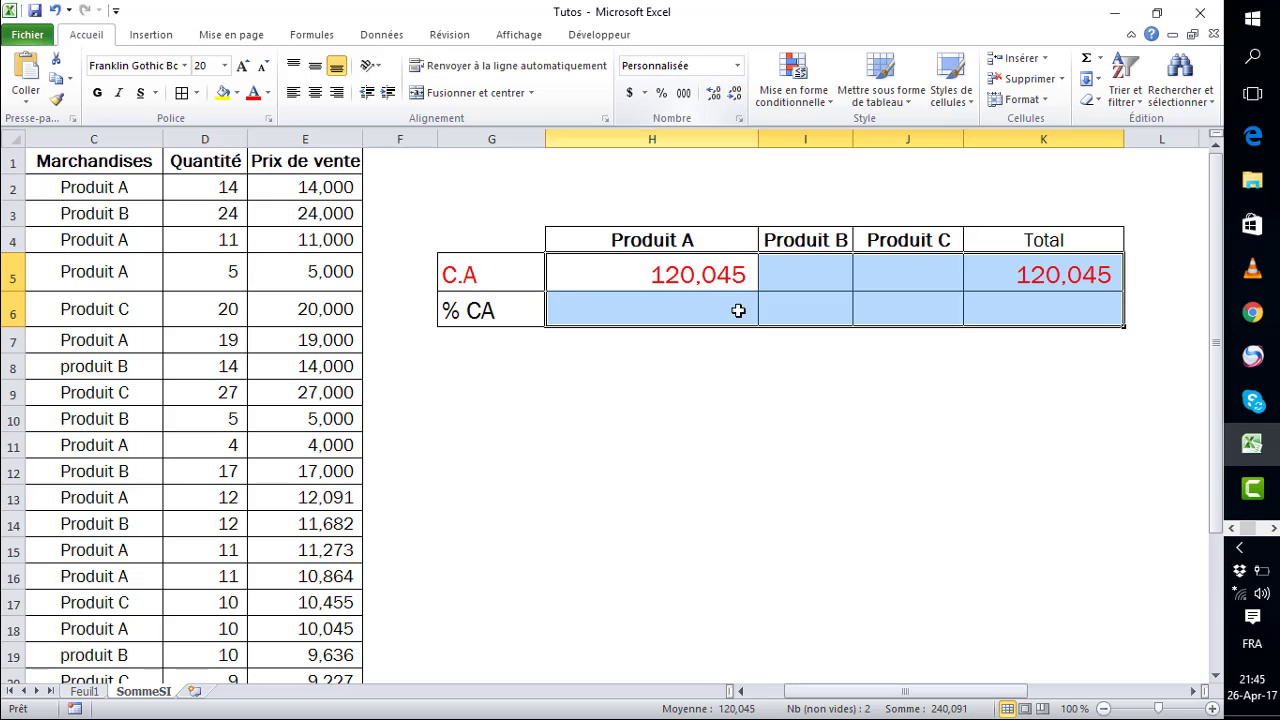
left_click(788, 462)
Step: Widen column I of the summary table, which holds Produit B
left_click(1043, 282)
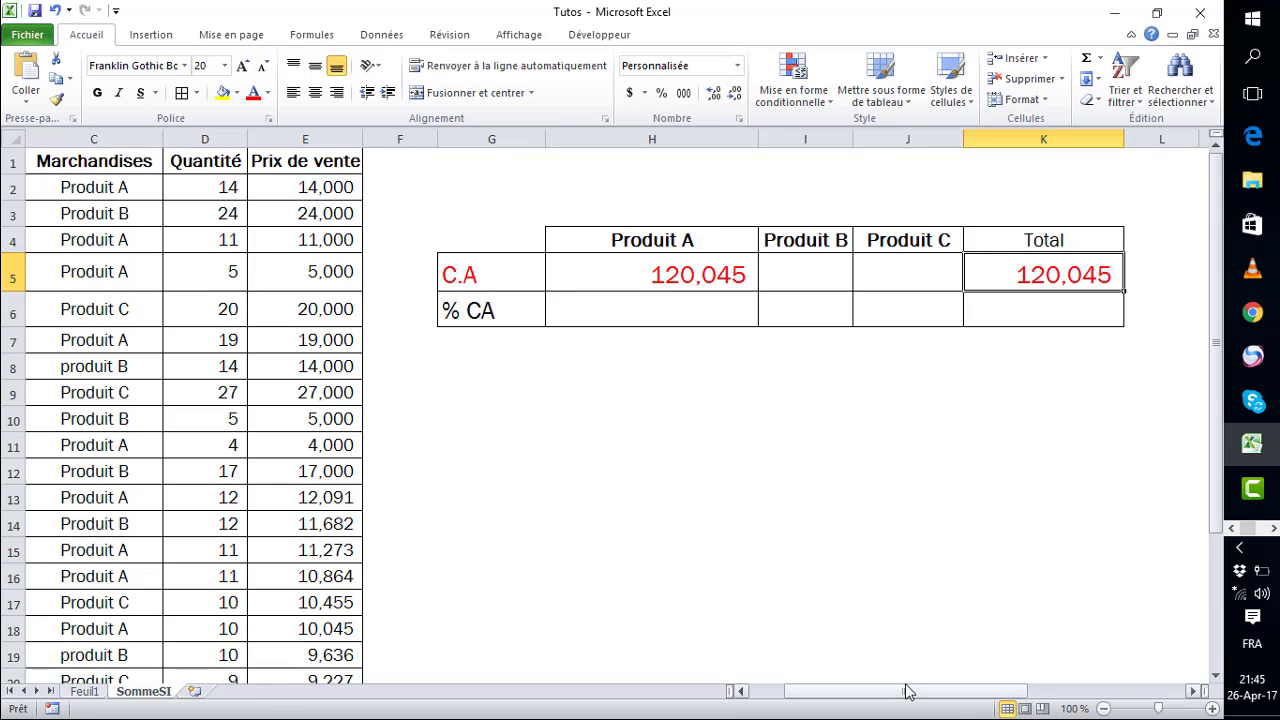
left_click_drag(907, 697, 790, 670)
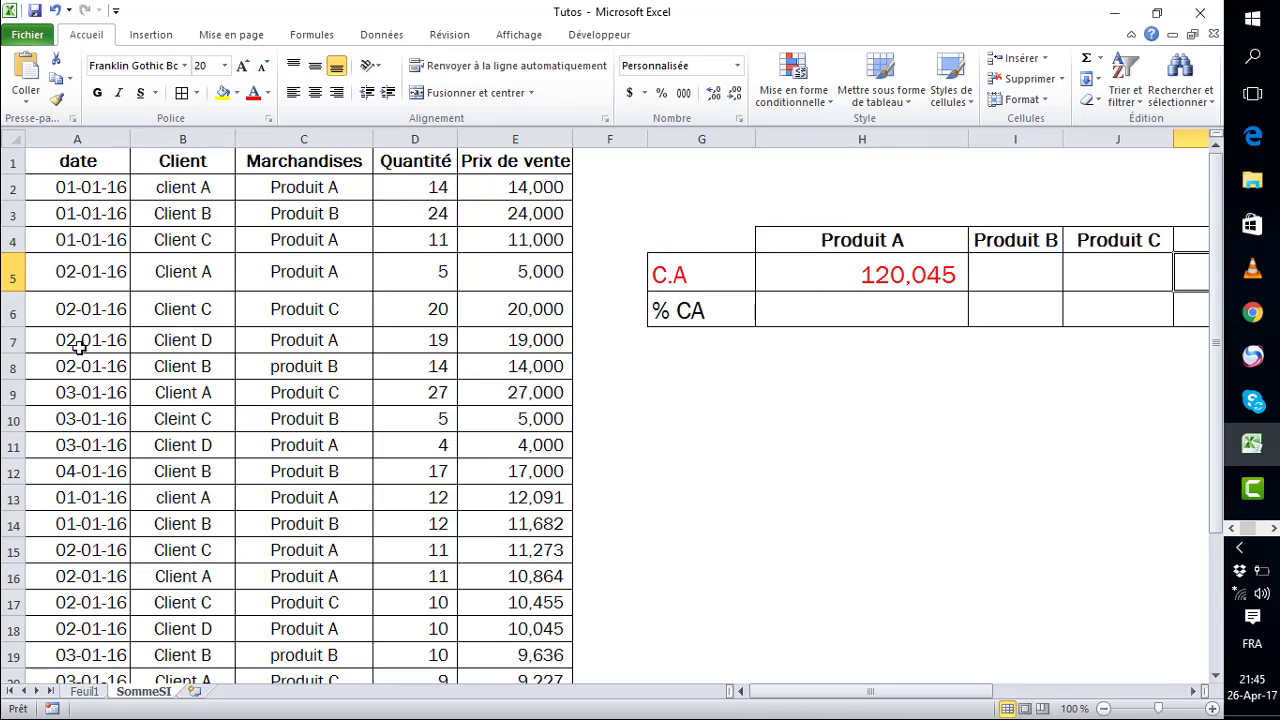
scroll(28, 335, "down", 5)
scroll(28, 335, "up", 5)
left_click_drag(930, 708, 947, 708)
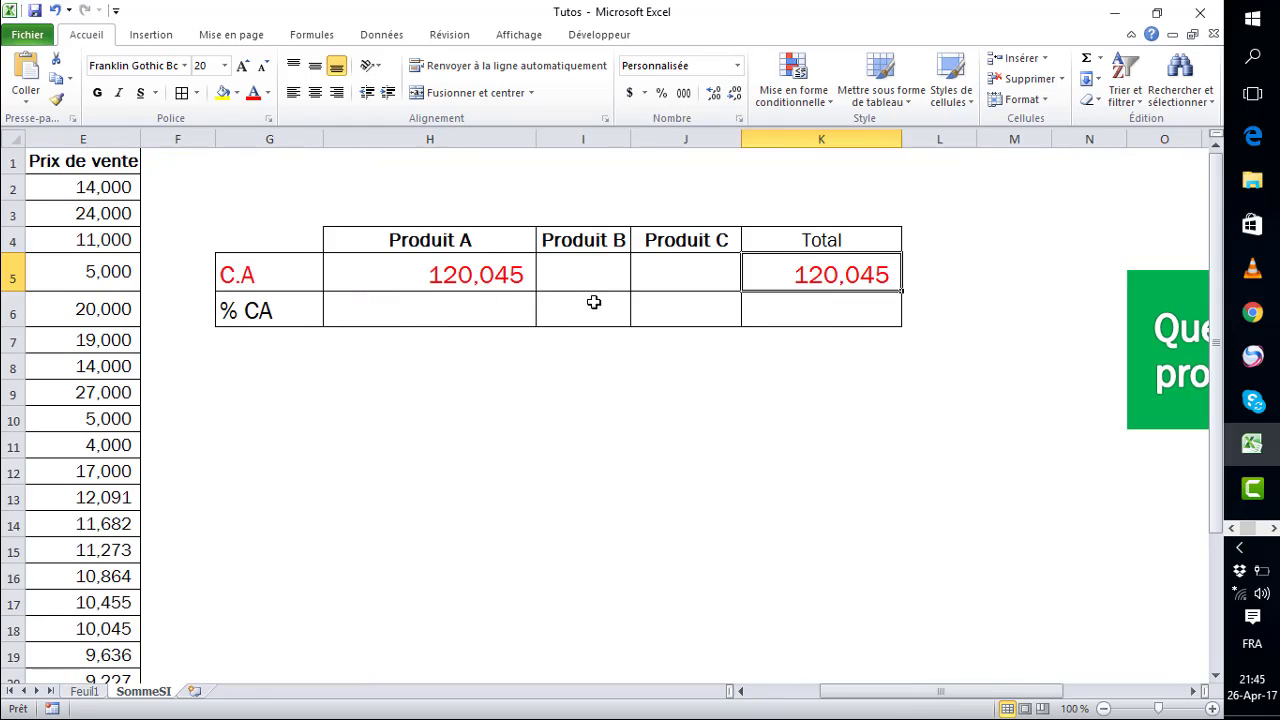
left_click(586, 275)
left_click_drag(632, 142, 660, 142)
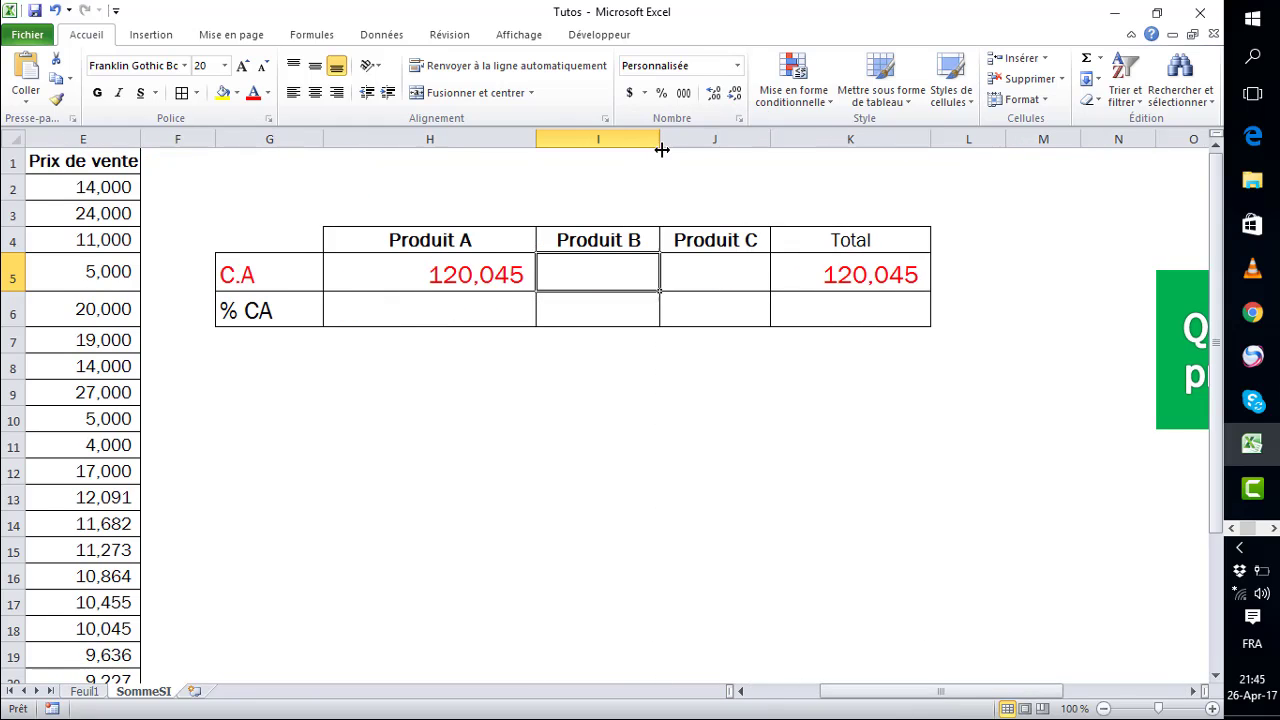
Step: Make the SOMME.SI ranges in H5 absolute as $C$2:$C$26 and $E$2:$E$26, keeping criterion H4 relative
left_click(441, 279)
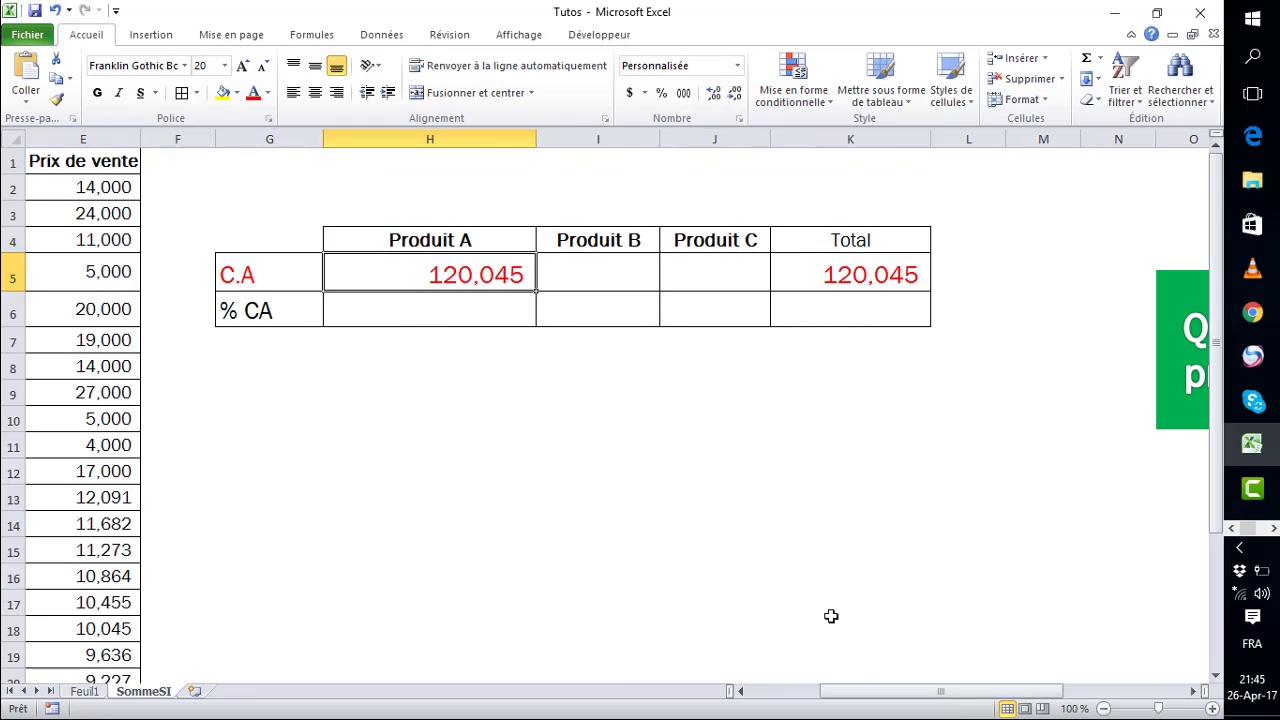
left_click_drag(871, 692, 820, 706)
double_click(760, 275)
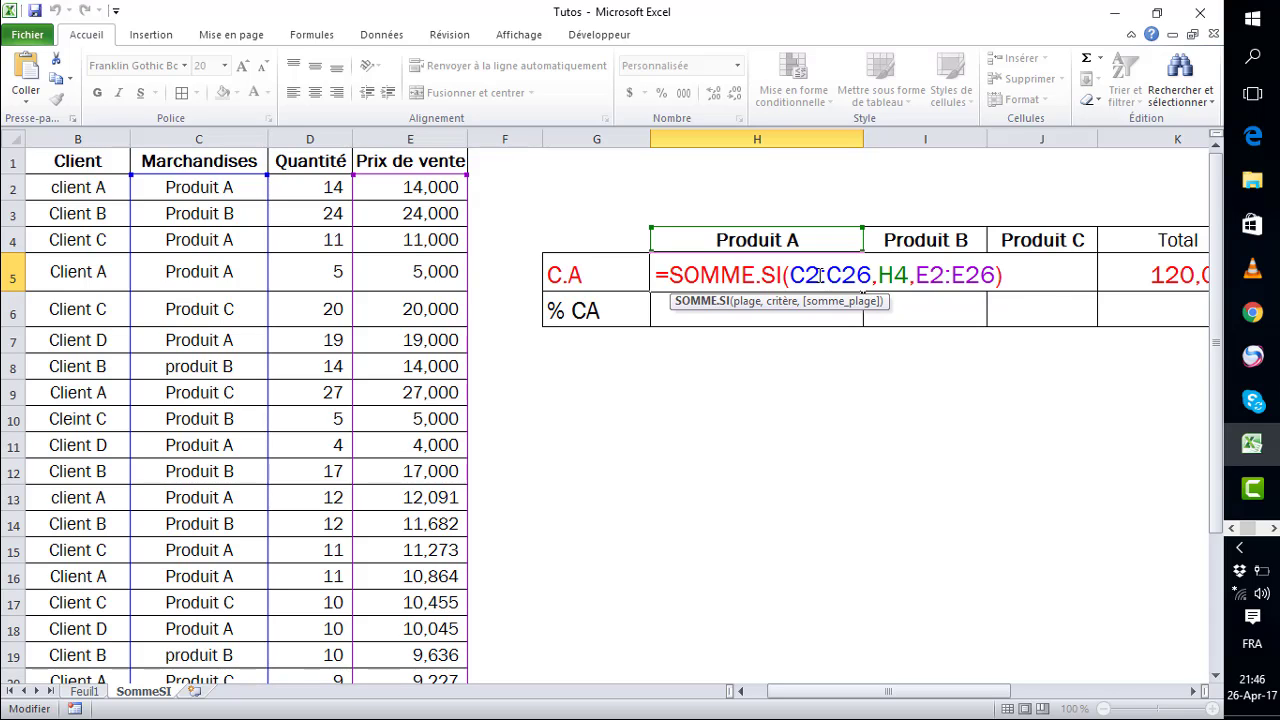
left_click(820, 275)
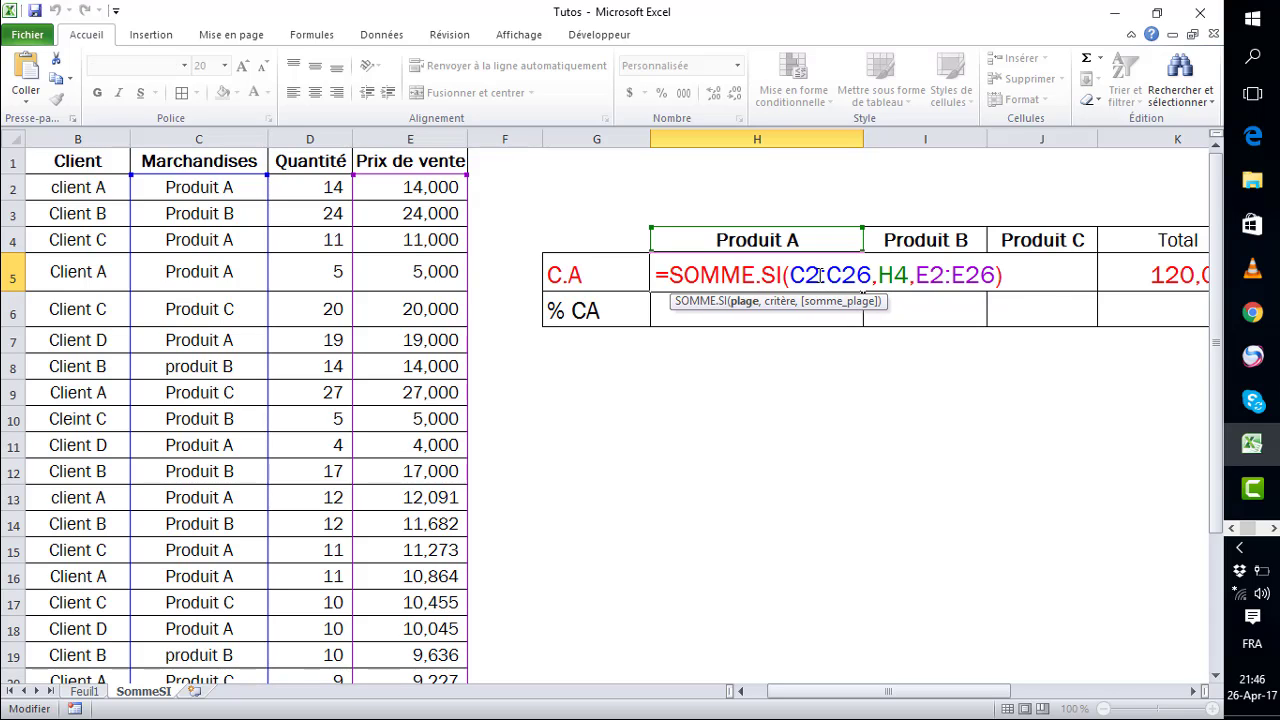
key("F4")
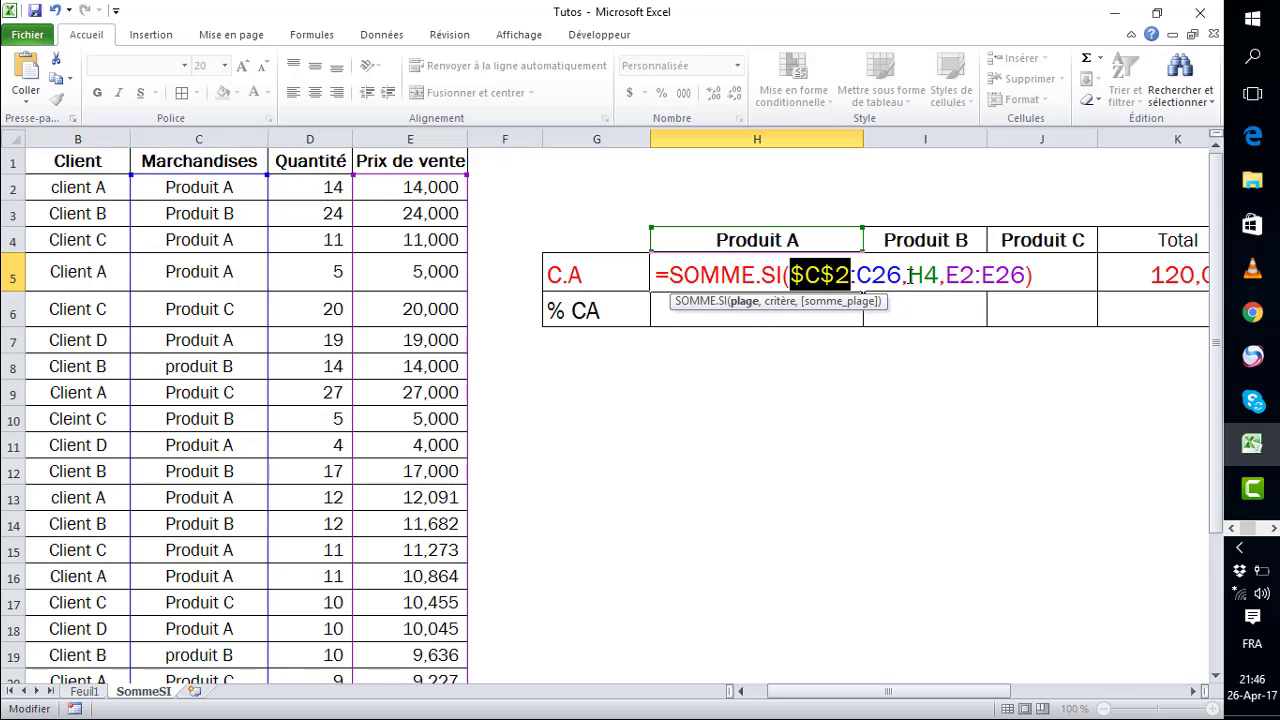
left_click(864, 275)
key("F4")
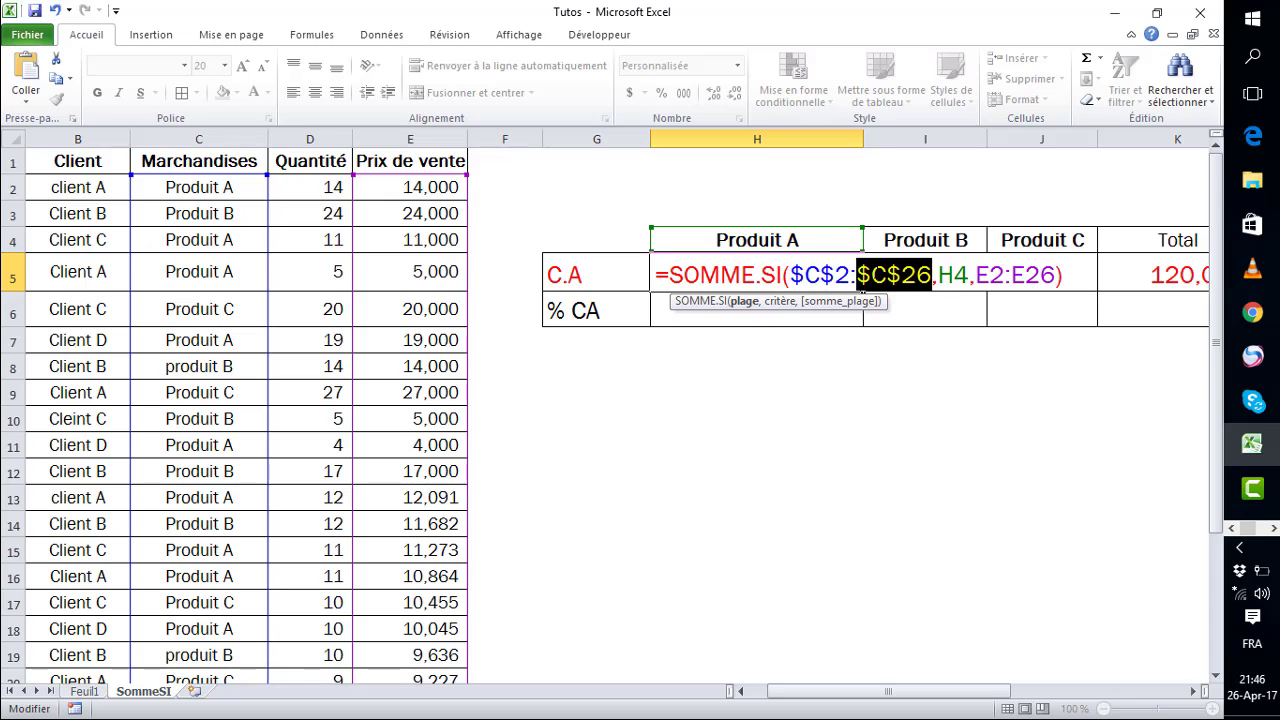
left_click(1024, 275)
key("F4")
left_click(992, 275)
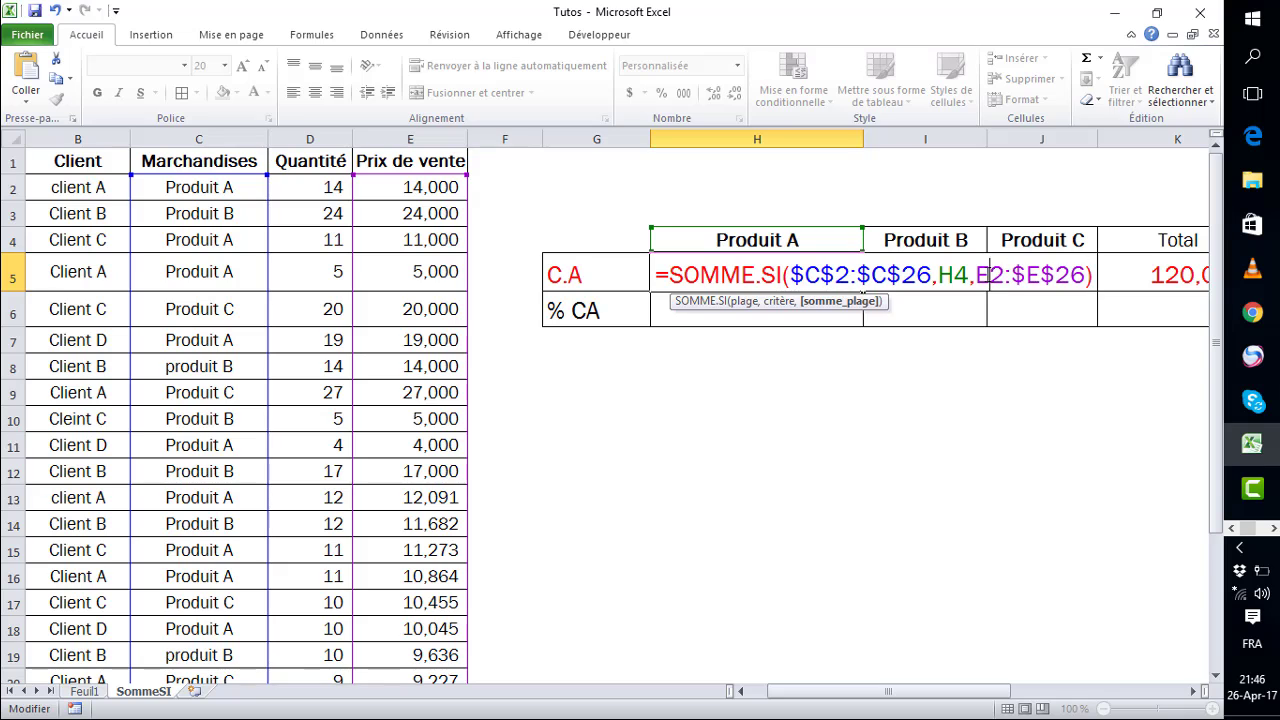
key("F4")
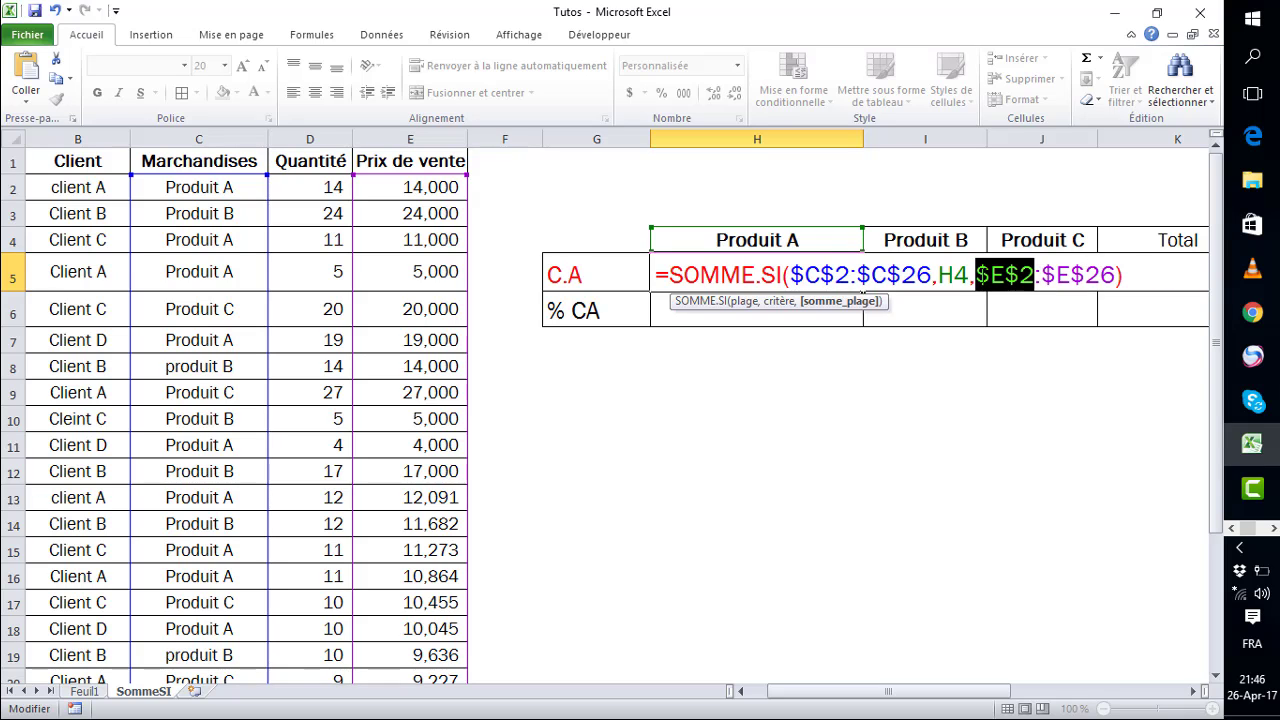
key("Return")
Step: Copy the H5 turnover formula across to I5 and J5, and widen columns I and J to suit
left_click(850, 286)
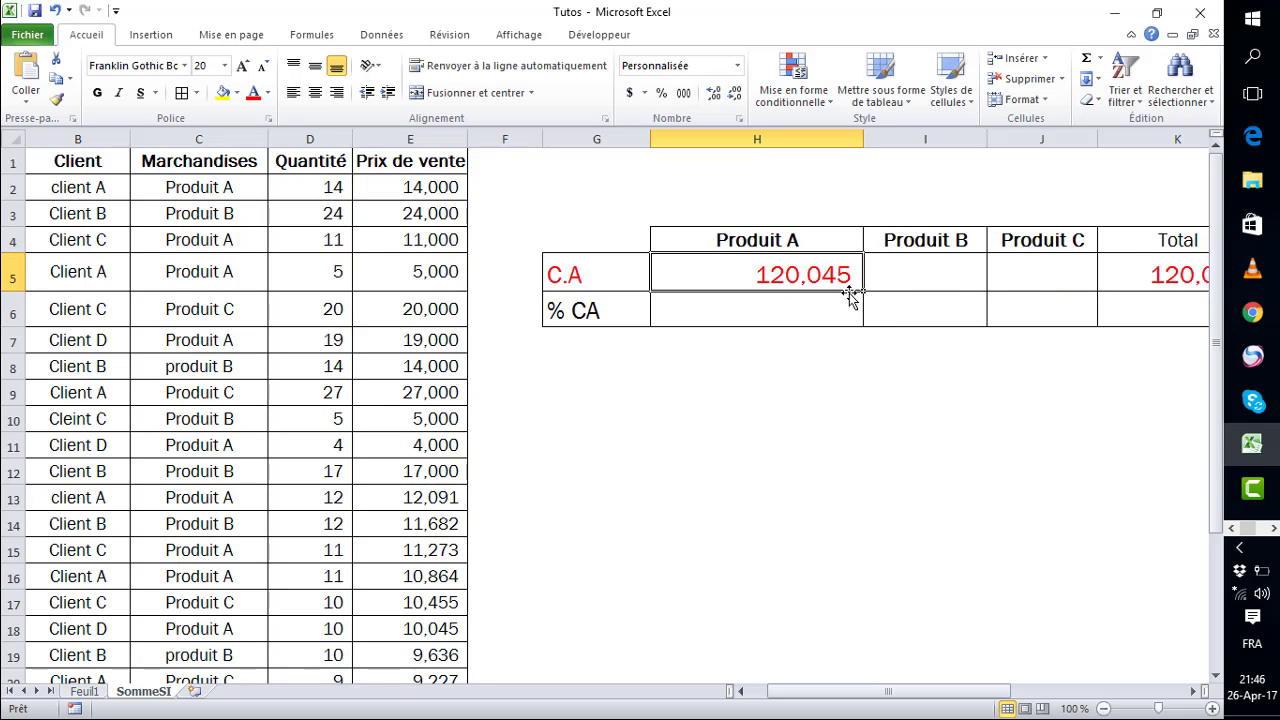
left_click_drag(862, 293, 972, 285)
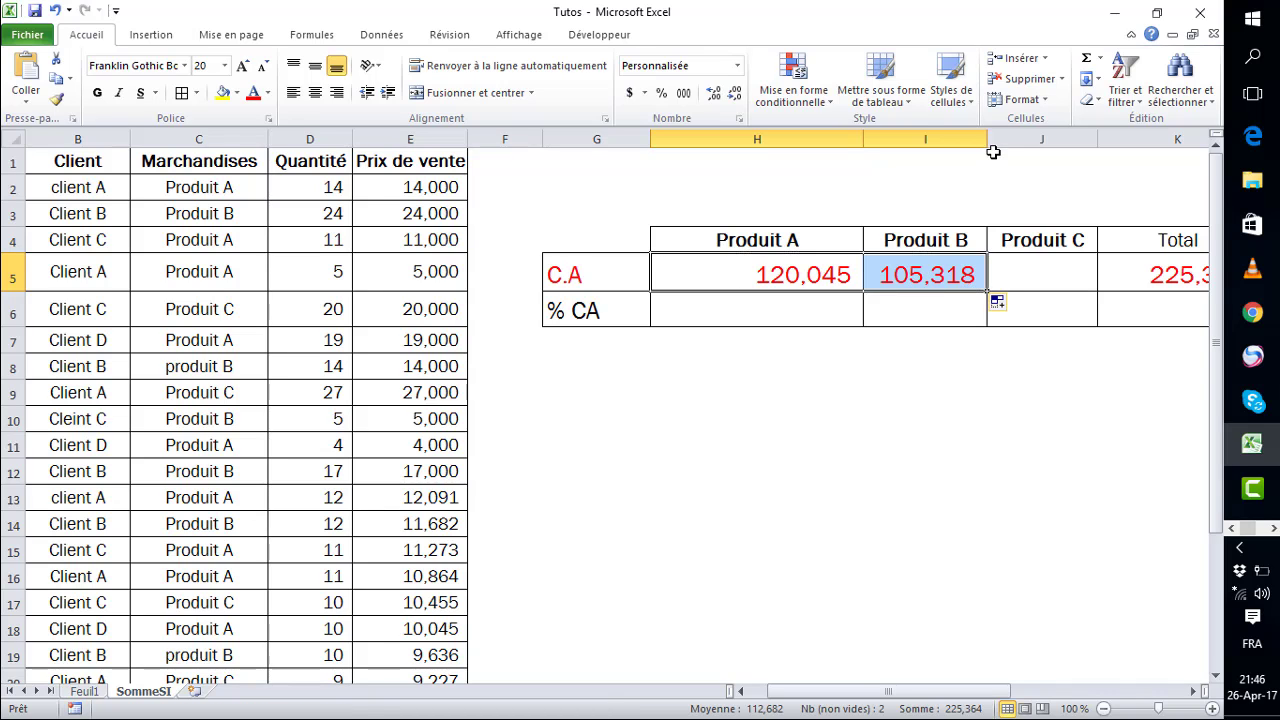
left_click_drag(991, 144, 1001, 144)
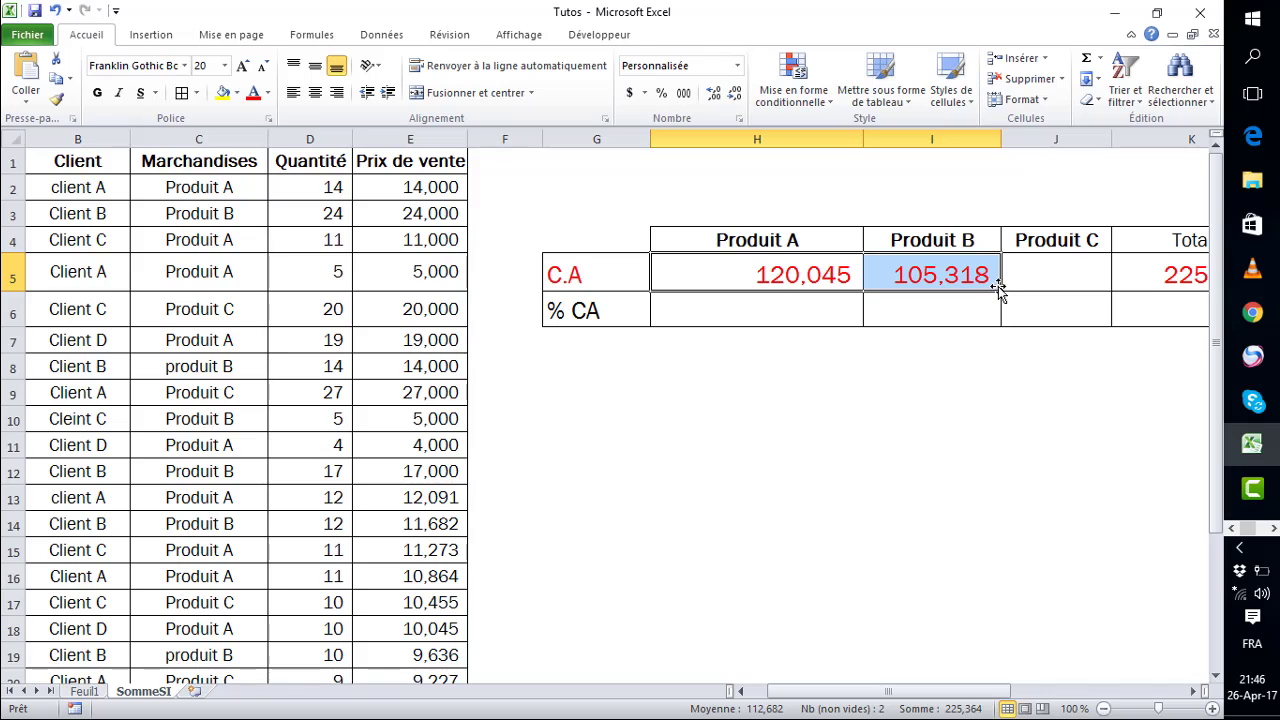
left_click_drag(1003, 290, 1100, 286)
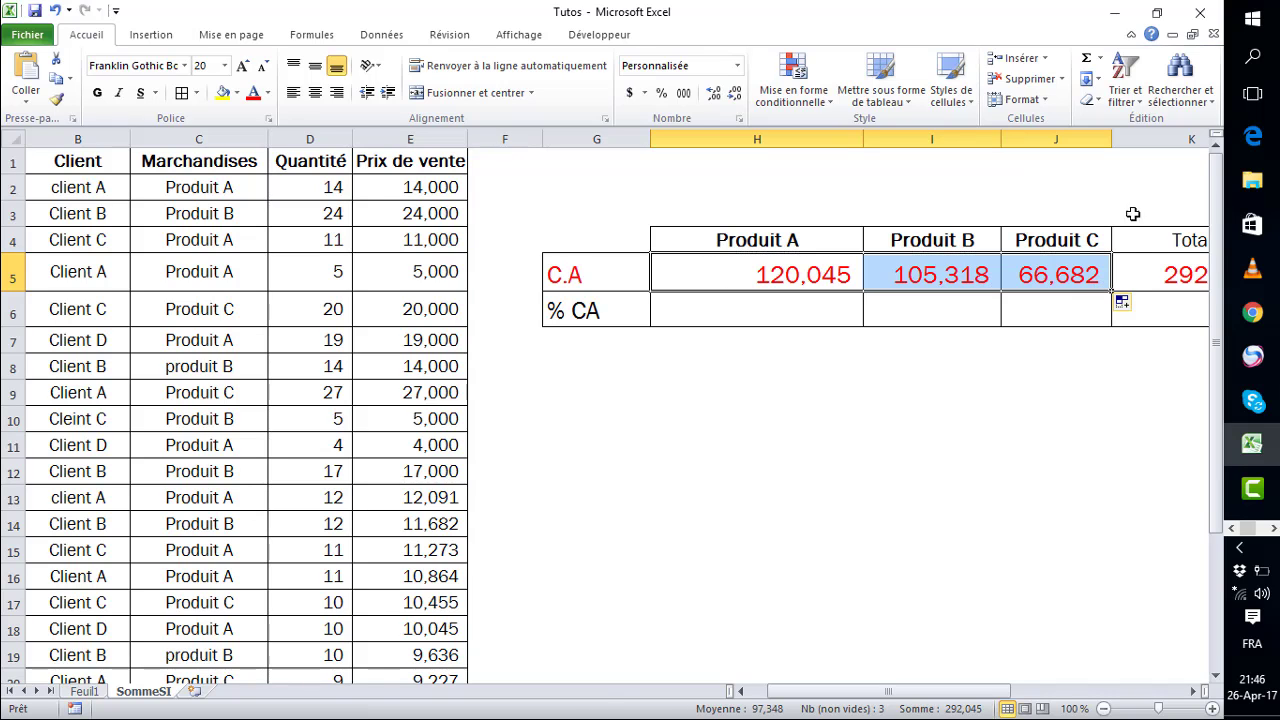
left_click_drag(1112, 141, 1127, 143)
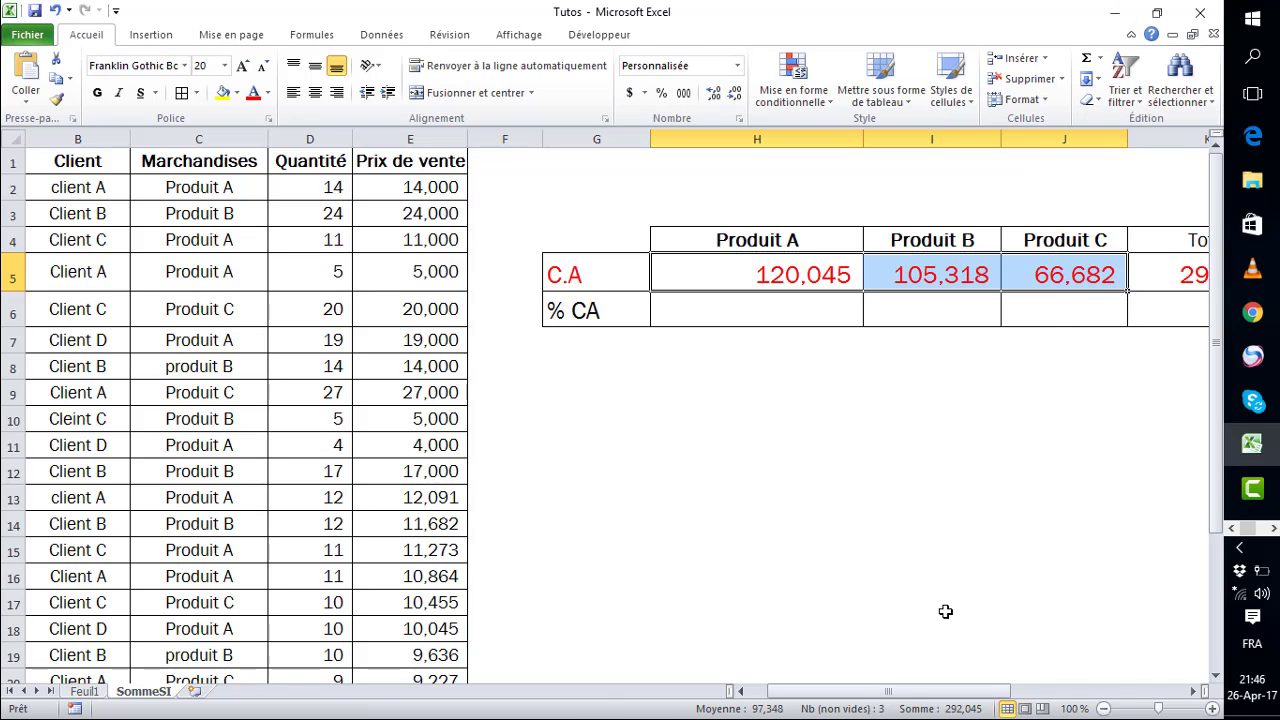
Step: Narrow columns H, J and K of the summary table to fit their turnover figures
left_click_drag(846, 696, 882, 704)
left_click_drag(620, 149, 541, 141)
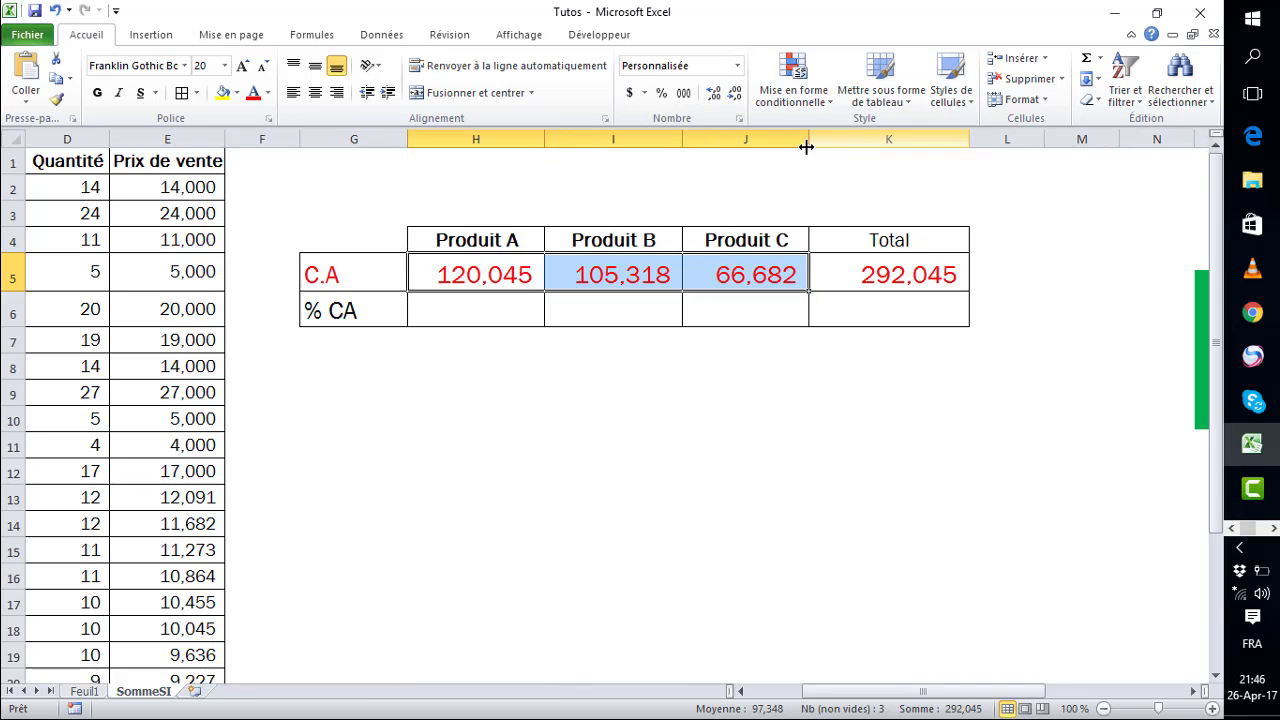
left_click_drag(808, 141, 798, 145)
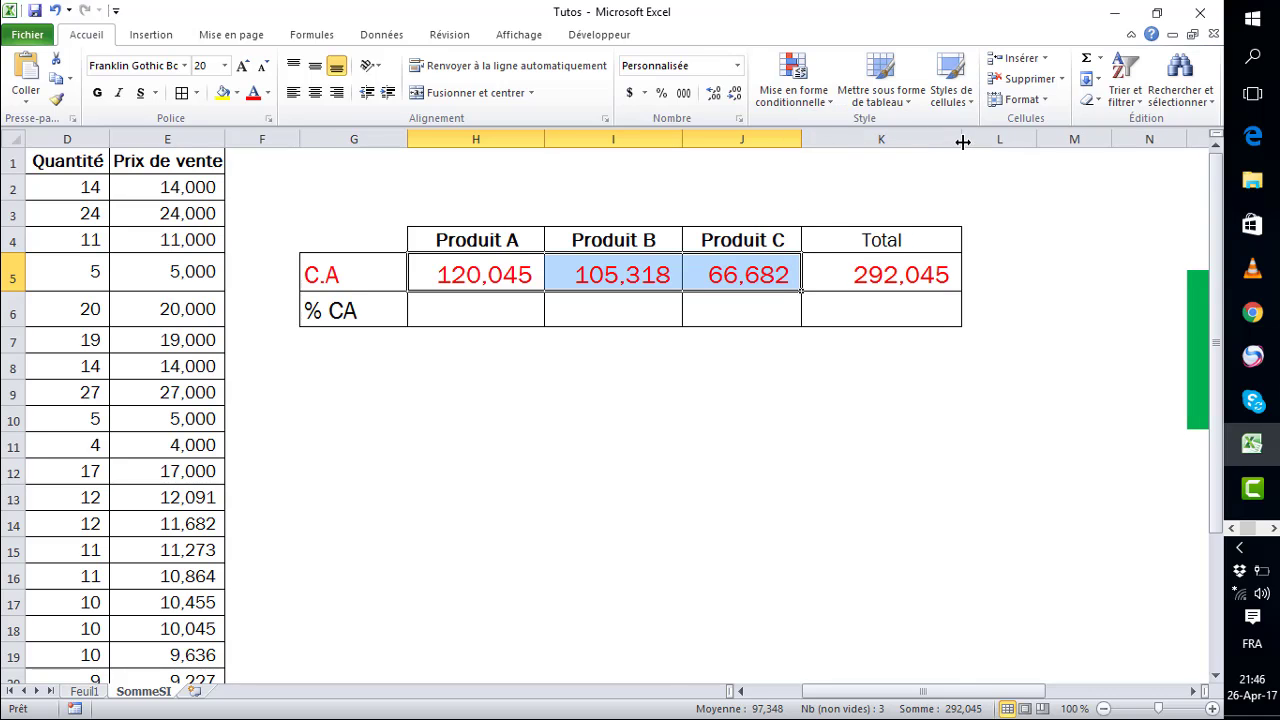
left_click_drag(960, 140, 931, 147)
Step: Check the total turnover in K5 against the sum of the sales prices in E2:E26
left_click(886, 281)
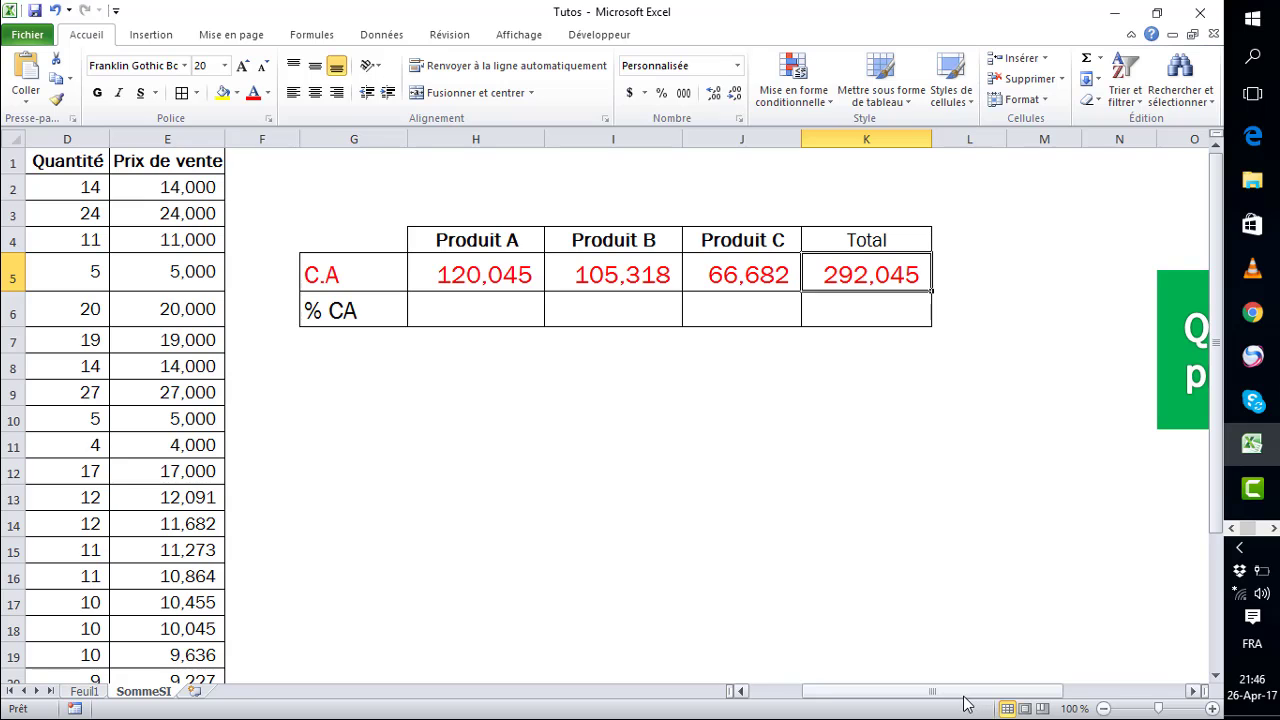
left_click_drag(966, 705, 868, 708)
left_click_drag(517, 186, 526, 640)
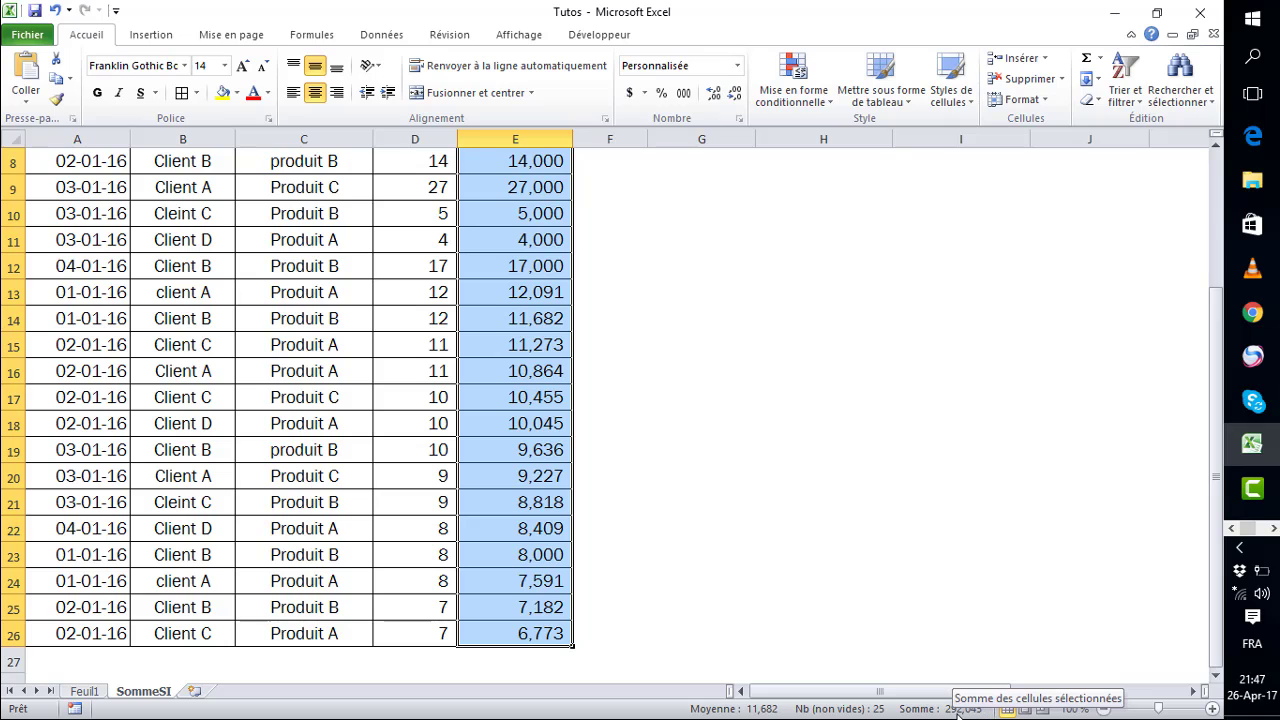
scroll(699, 265, "up", 3)
left_click(792, 338)
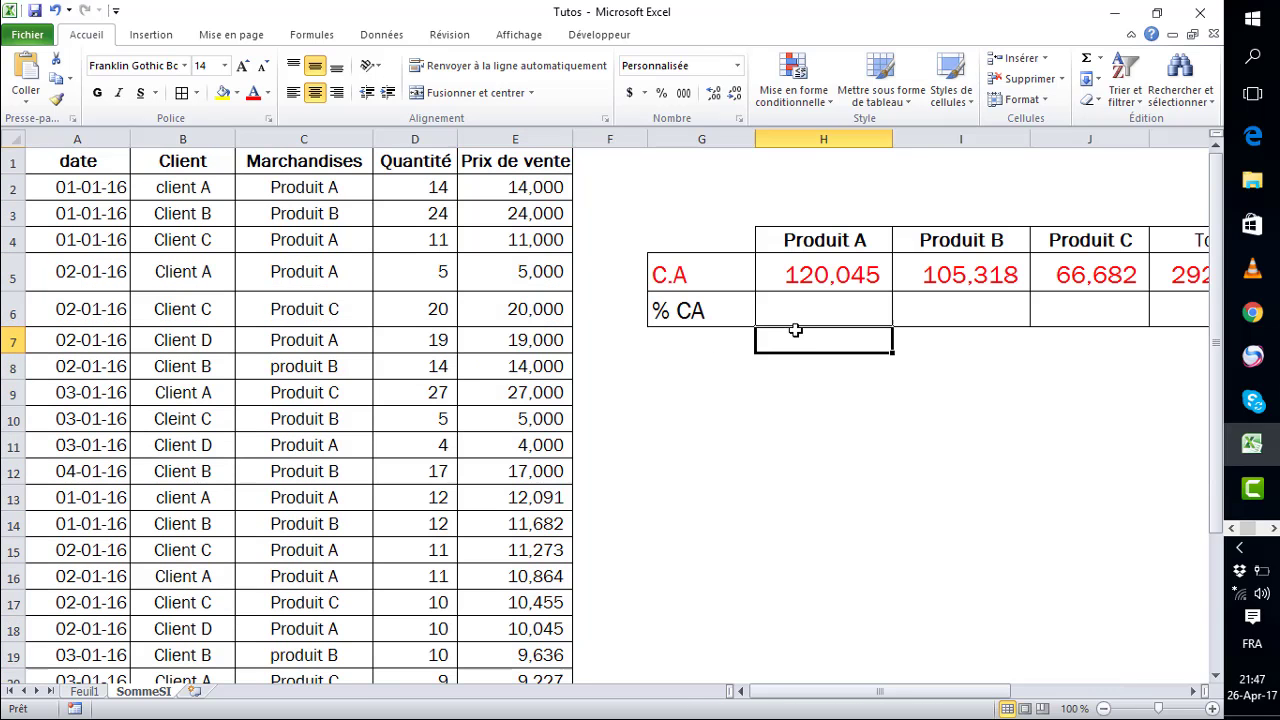
Step: Change the font colour of the total turnover in K5 to black
left_click_drag(834, 691, 863, 689)
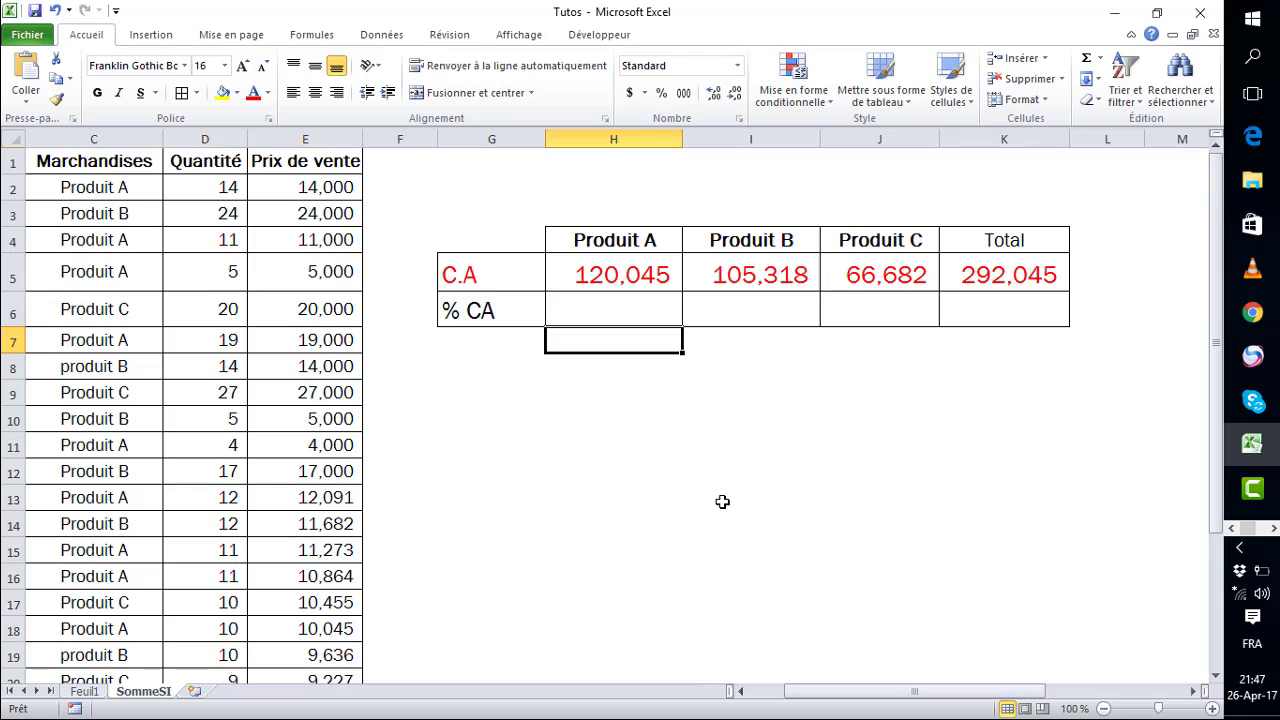
left_click(996, 268)
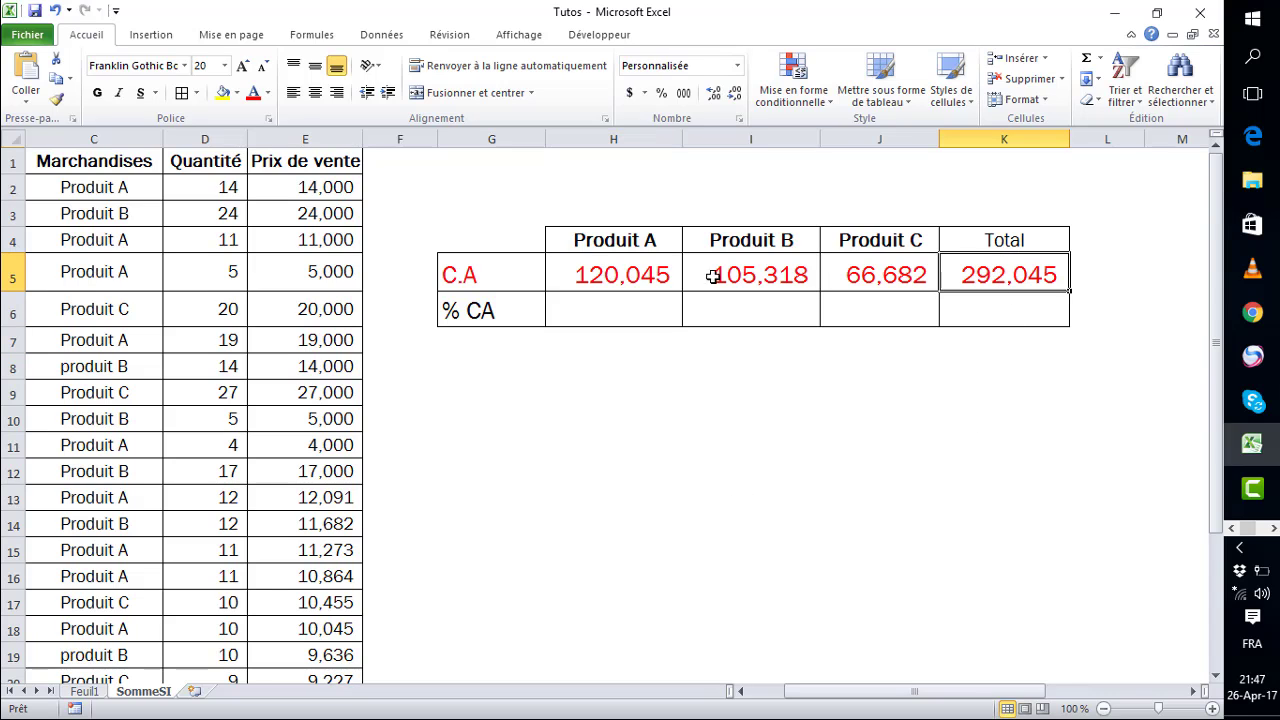
left_click(268, 92)
left_click(290, 125)
left_click(871, 477)
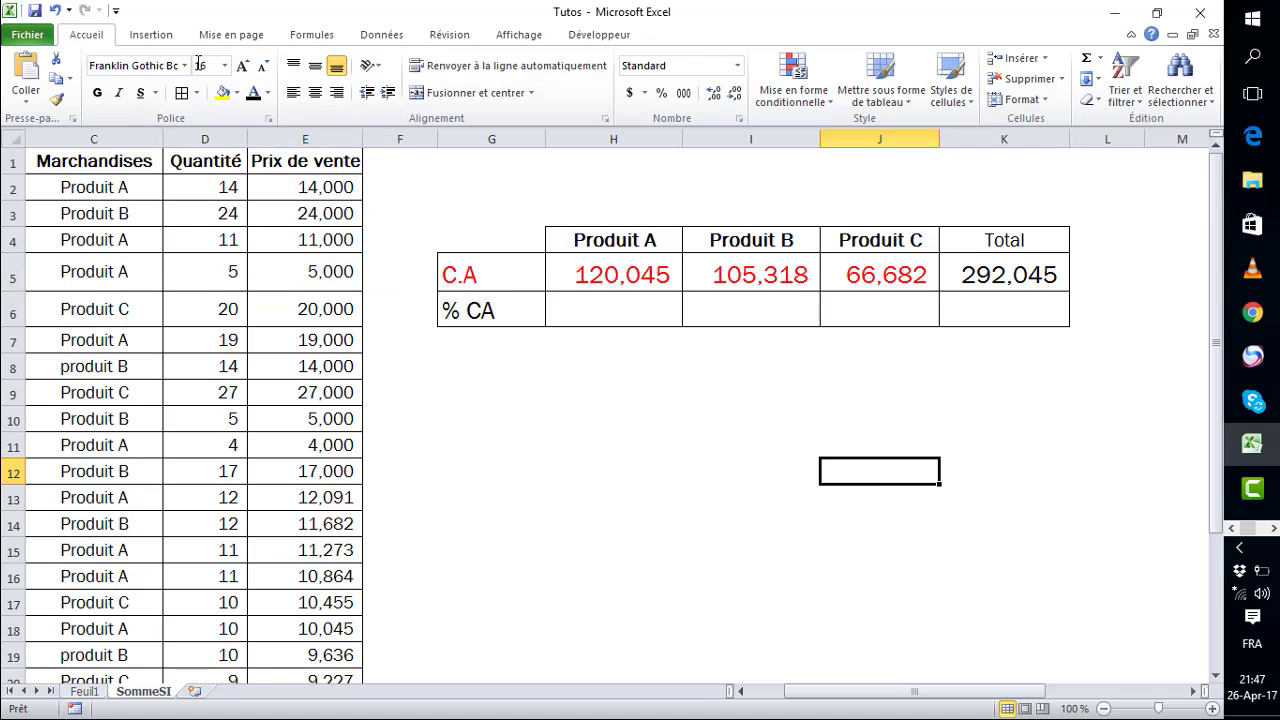
Step: Calculate Produit A's share of total turnover in H6 with the formula =H5/K5
left_click(604, 307)
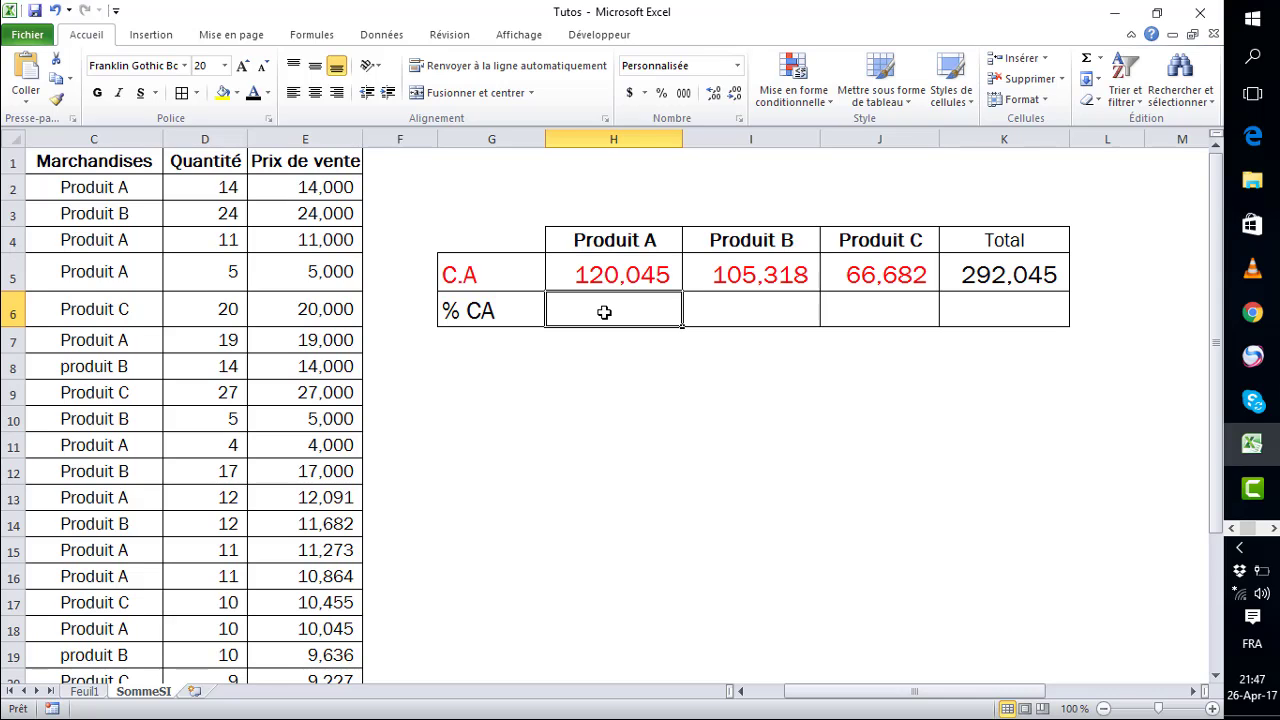
type("=")
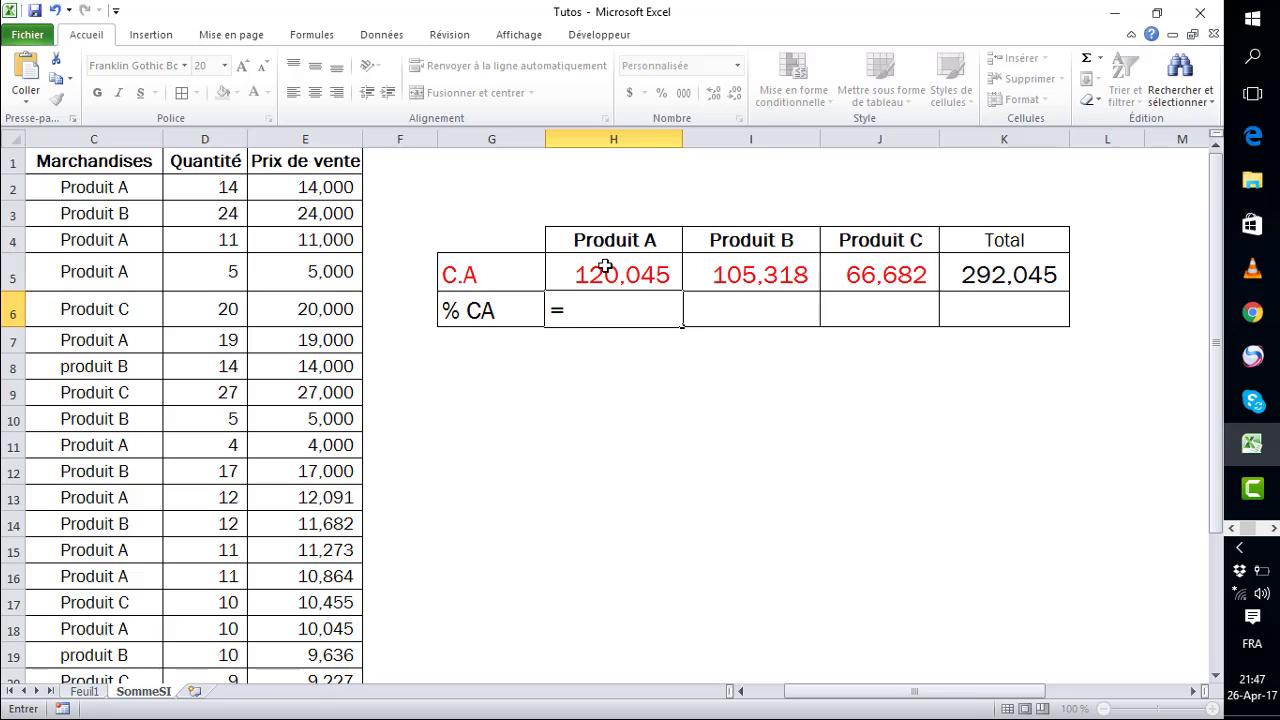
left_click(605, 268)
type("/")
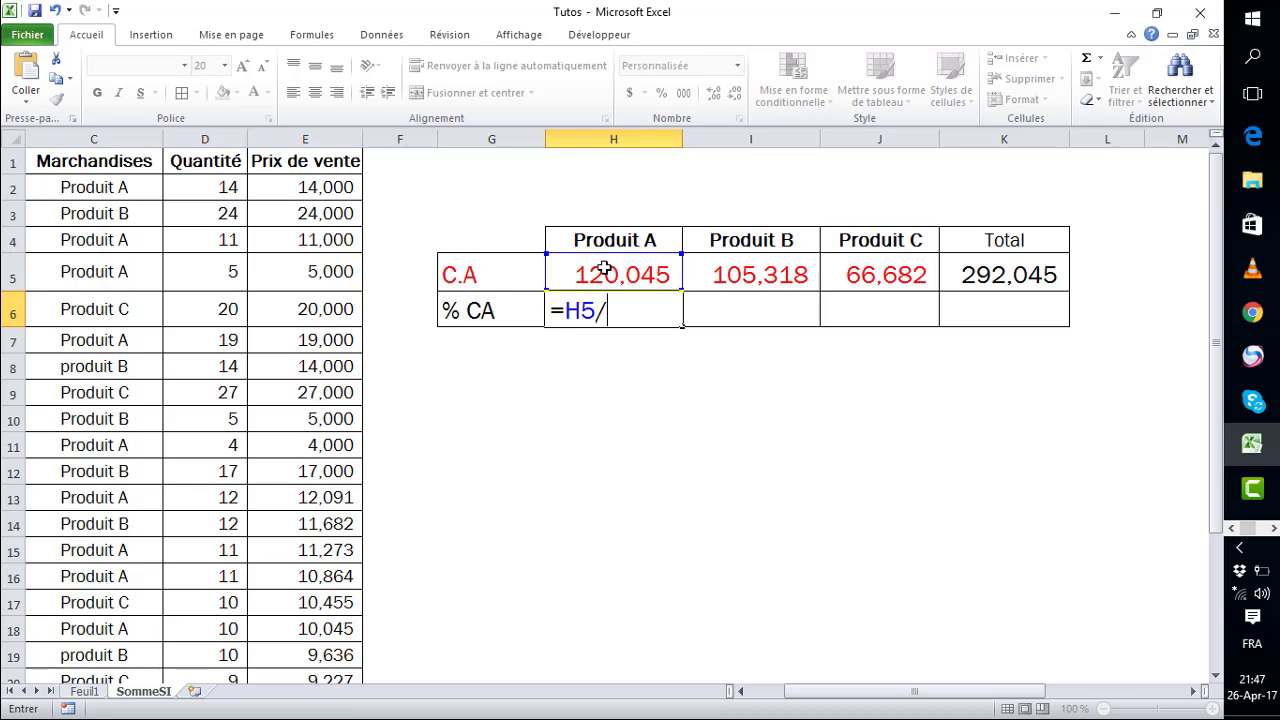
left_click(987, 271)
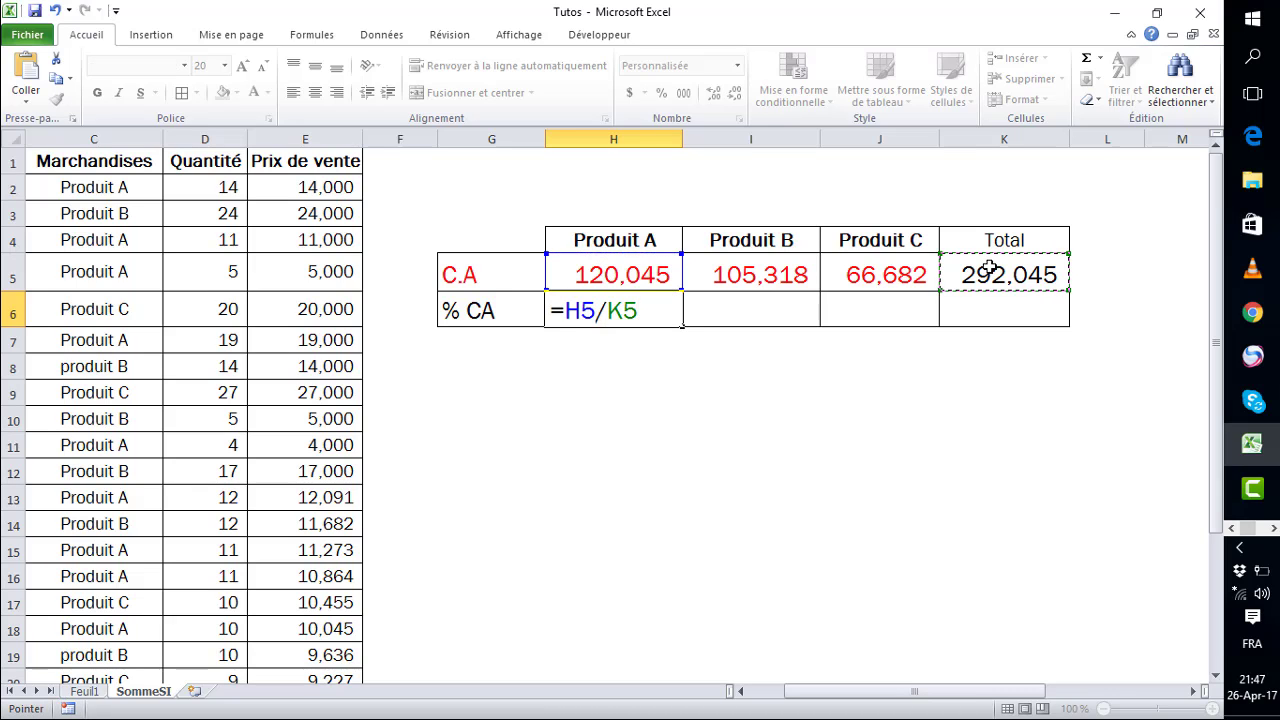
key("Return")
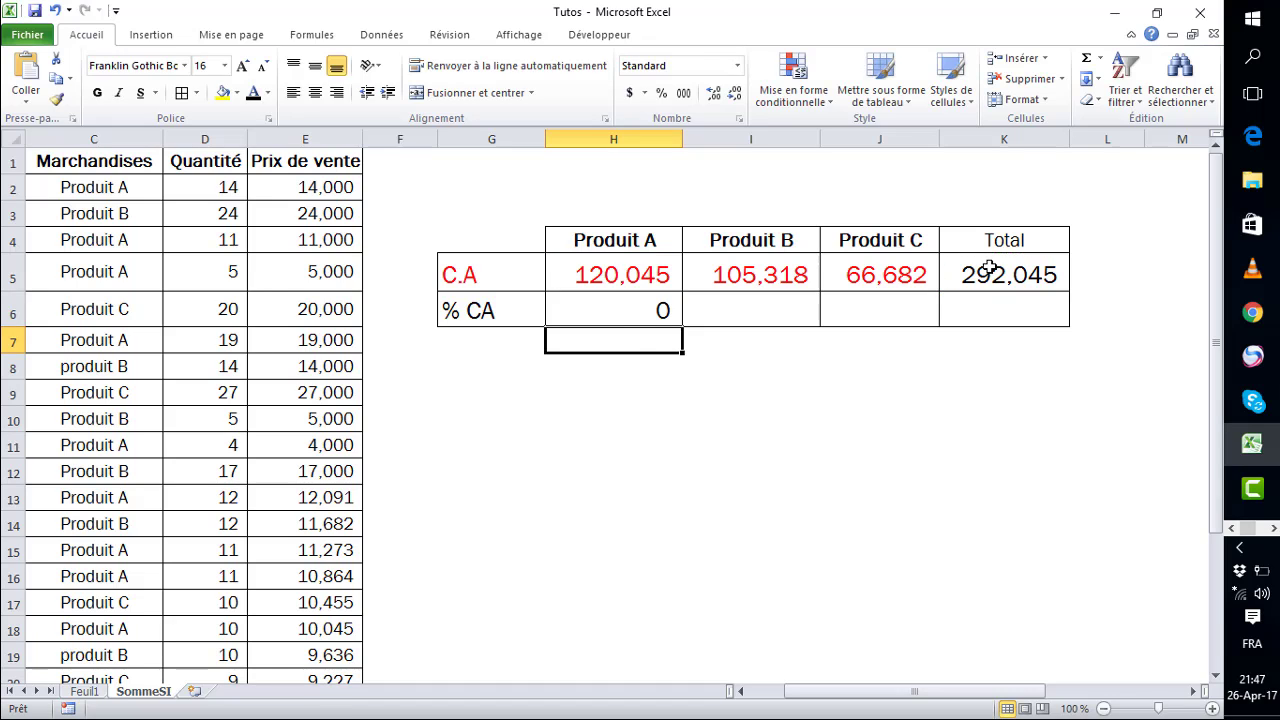
Step: Format H6 as a percentage and try to copy its formula to I6 for Produit B
left_click(631, 313)
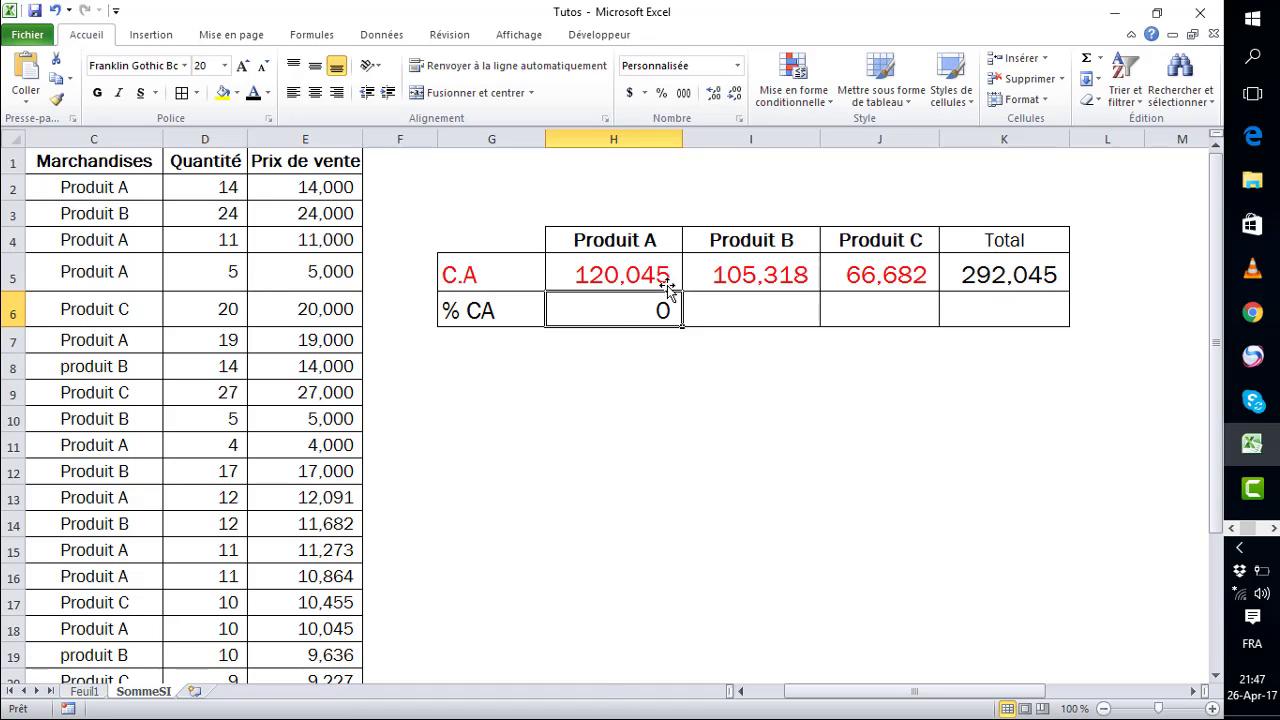
left_click(663, 94)
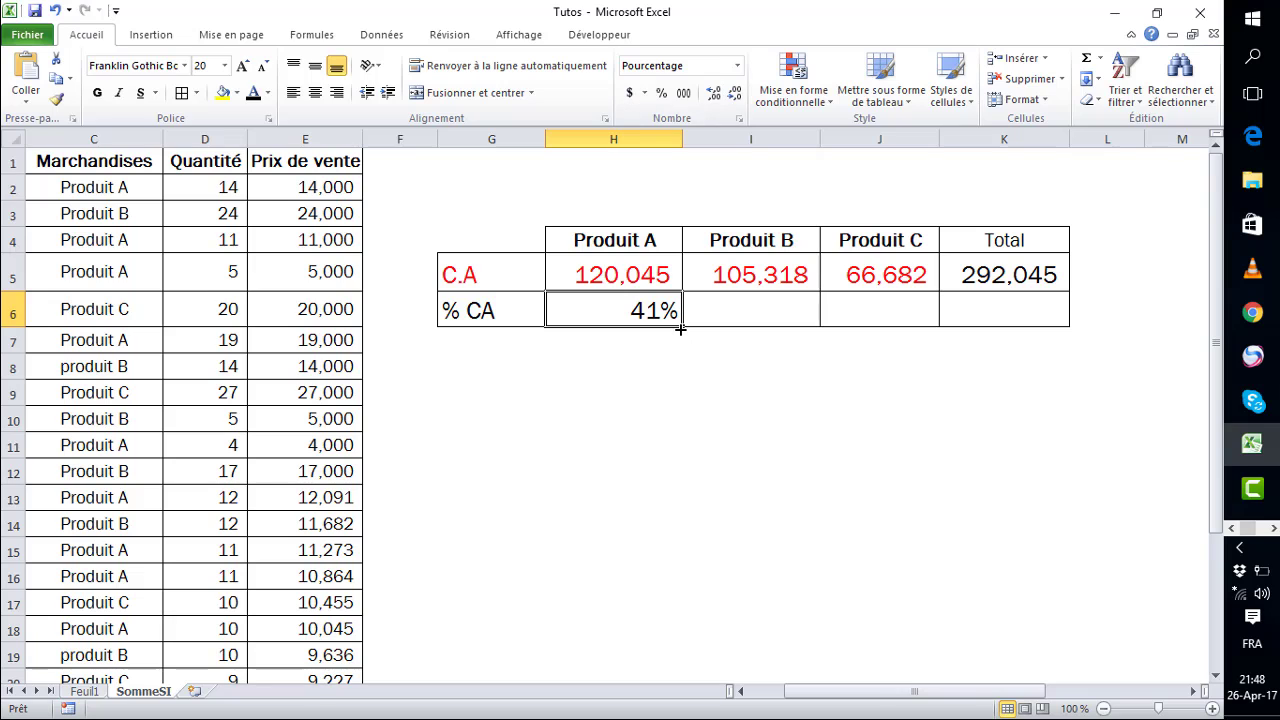
left_click_drag(683, 328, 808, 321)
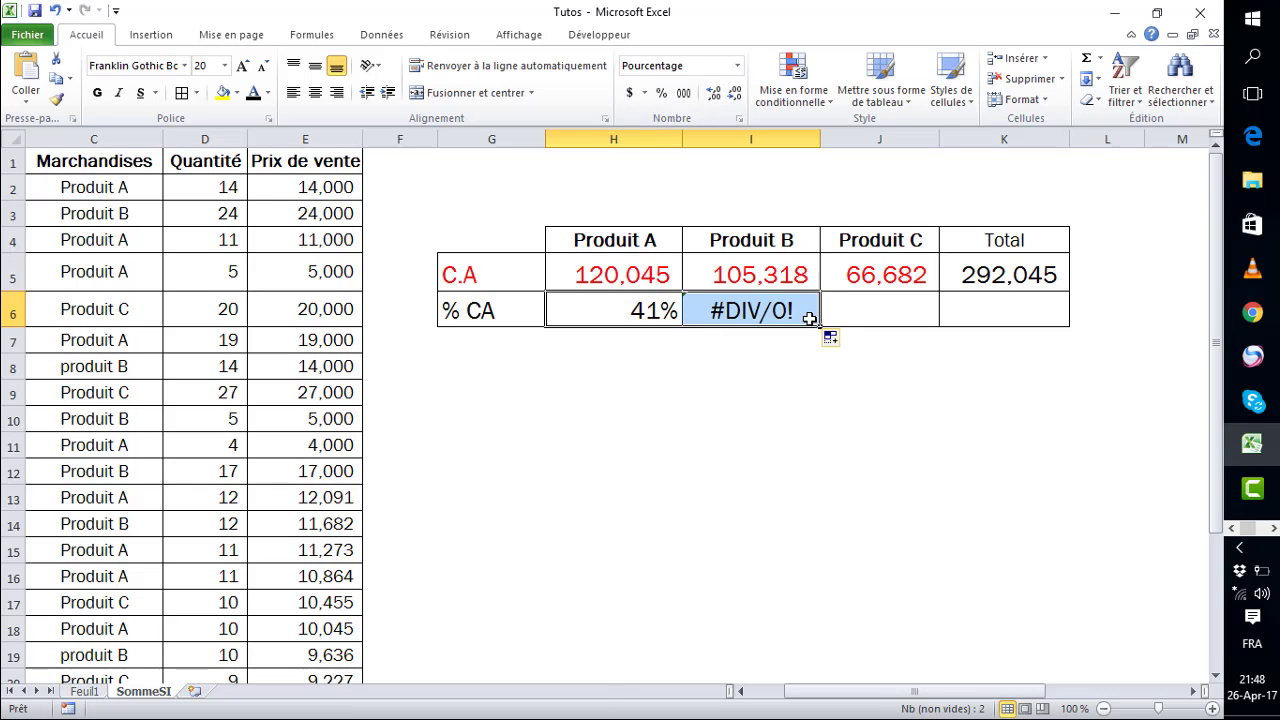
Step: Check which cells the copied share formula in I6 refers to
left_click(763, 313)
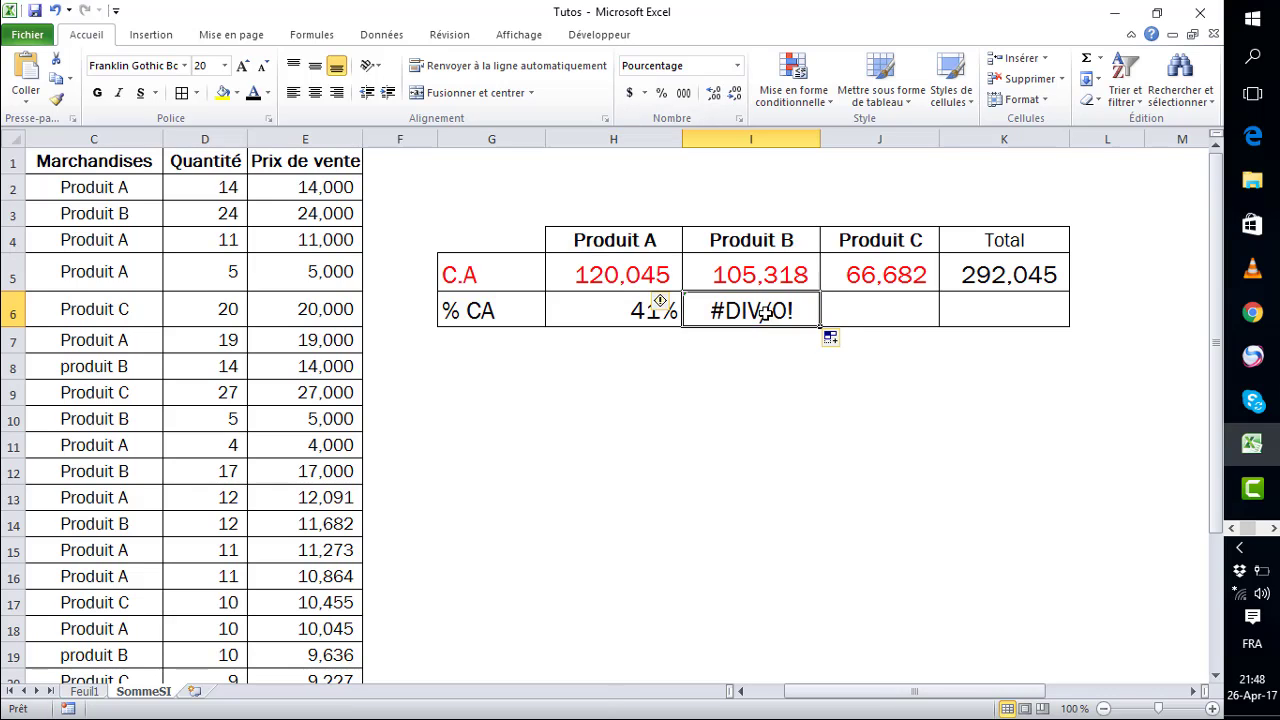
double_click(765, 313)
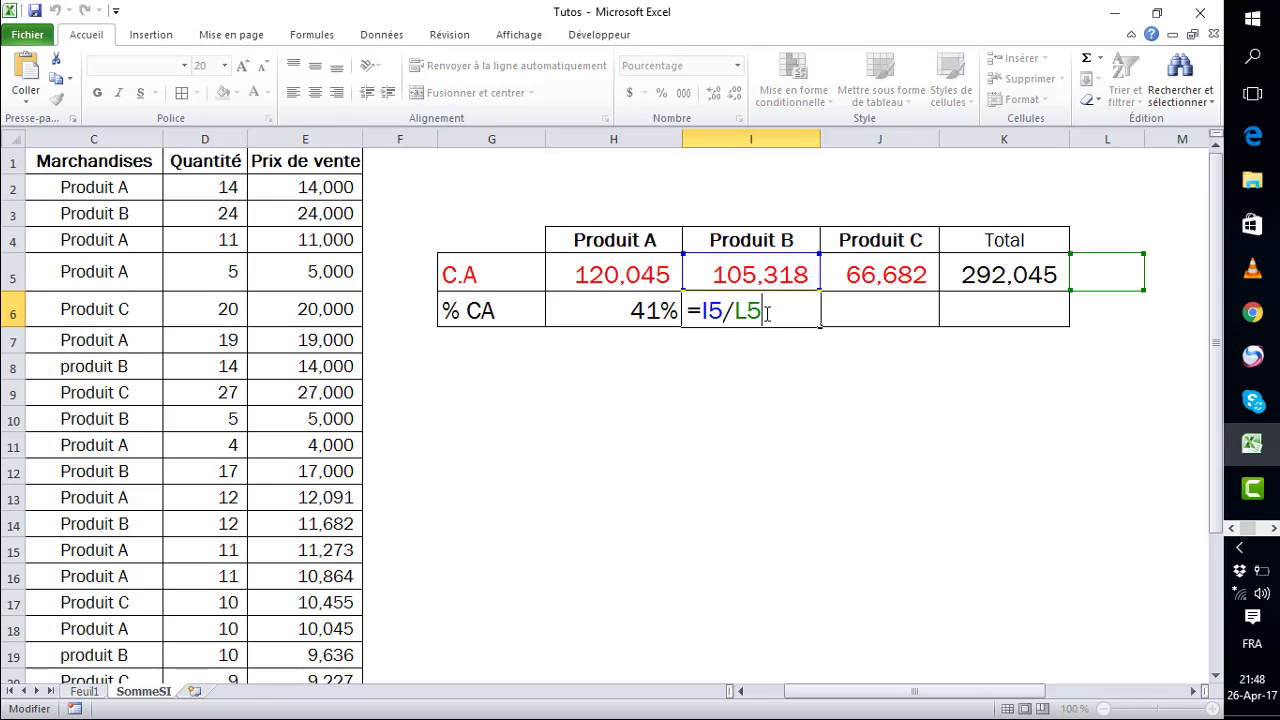
key("Return")
Step: Make the total turnover reference in H6 absolute, so the formula reads =H5/$K$5
double_click(583, 310)
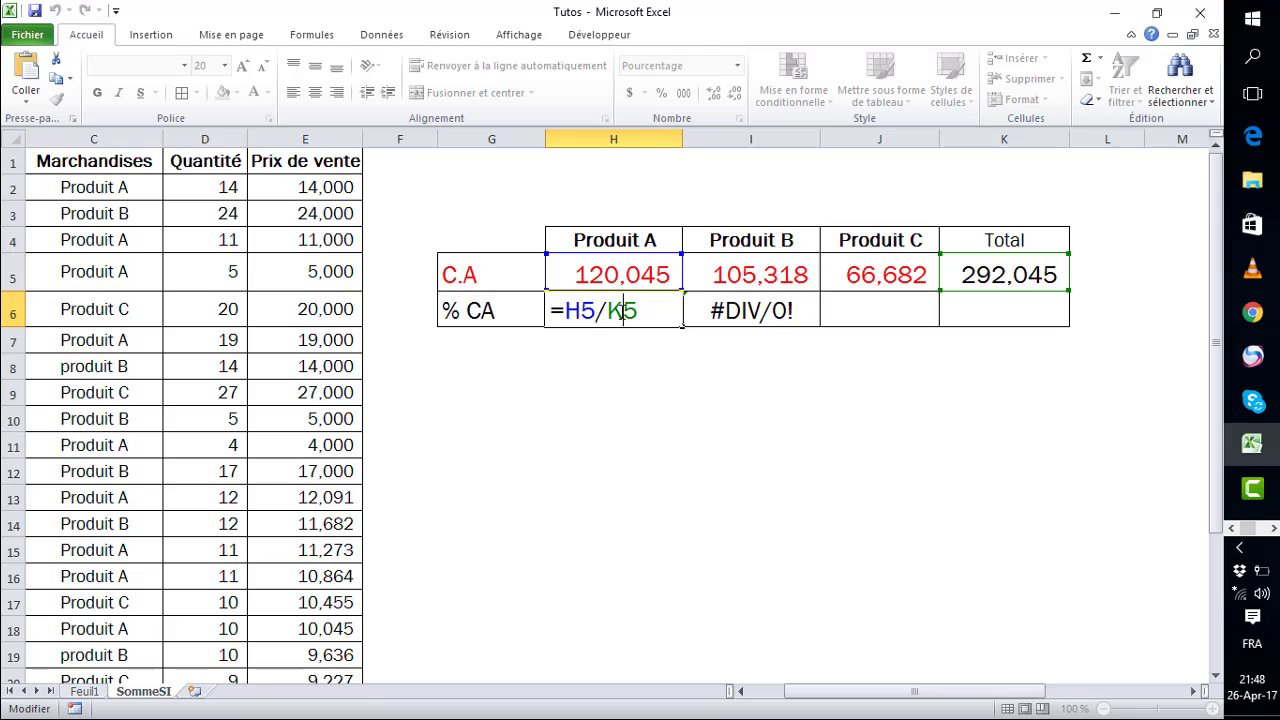
left_click(626, 313)
key("F4")
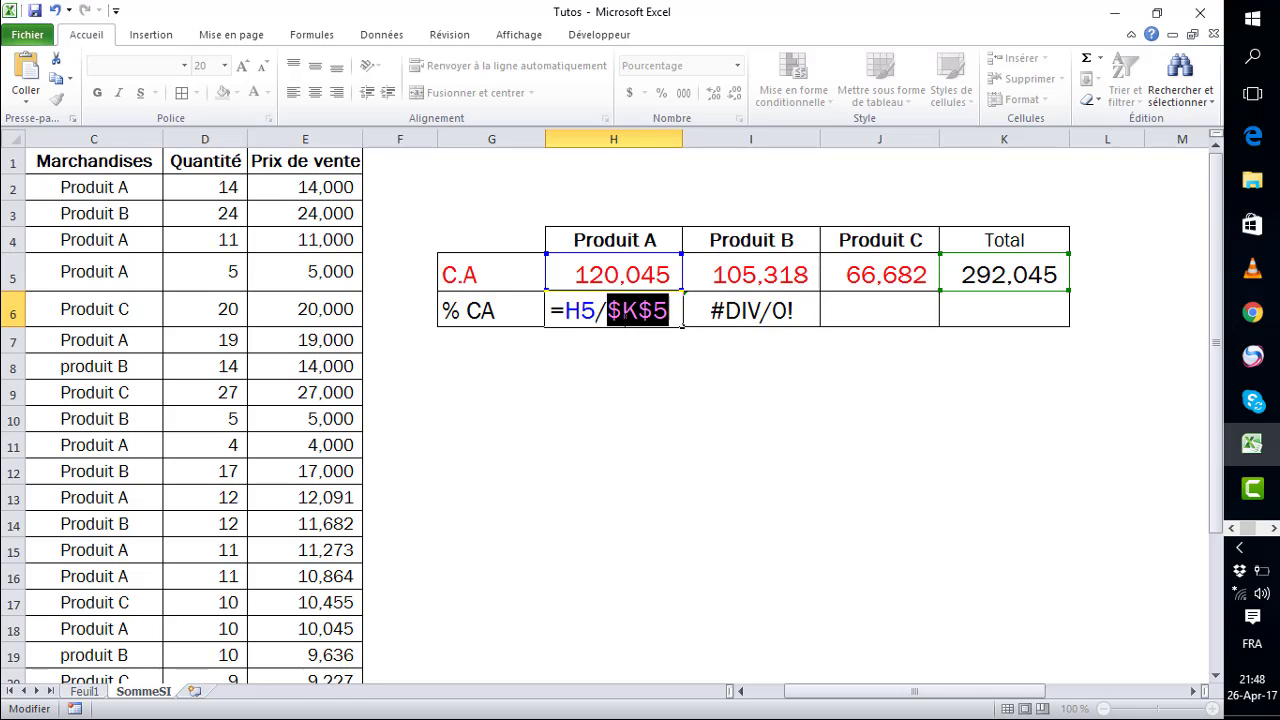
key("Return")
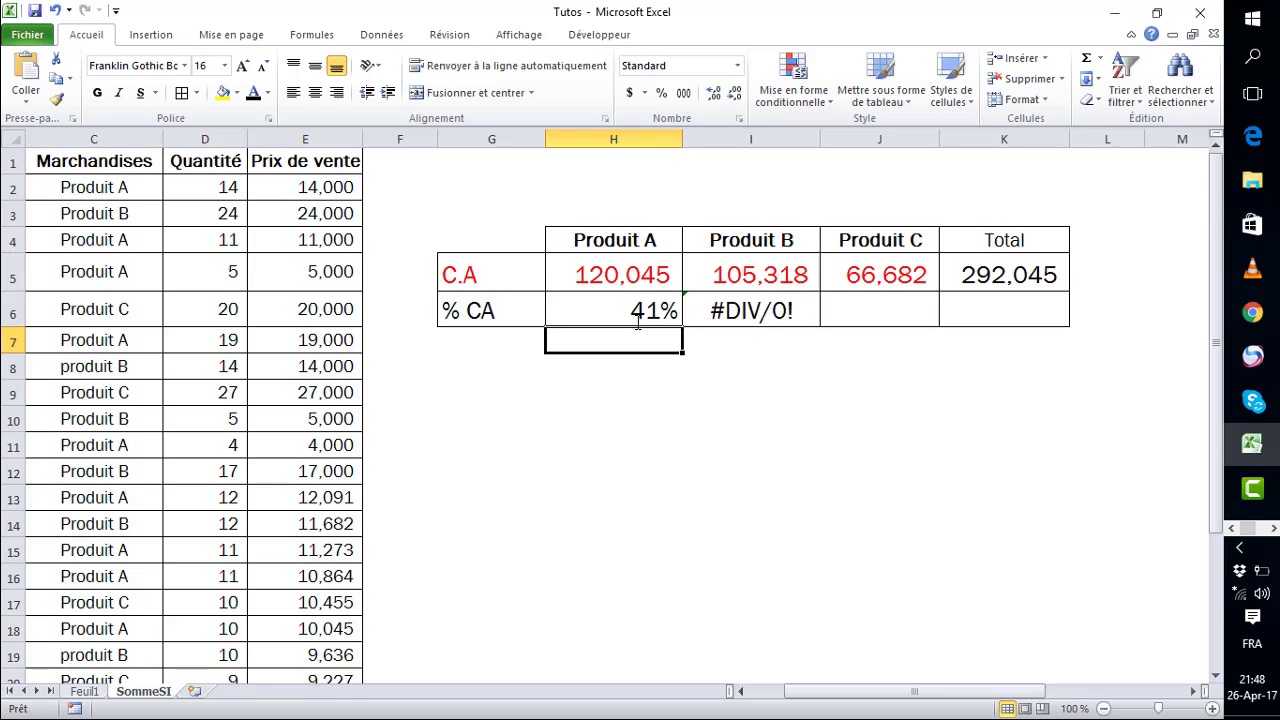
Step: Copy the share formula from H6 across I6 to K6, checking the references in J6 along the way
left_click(636, 318)
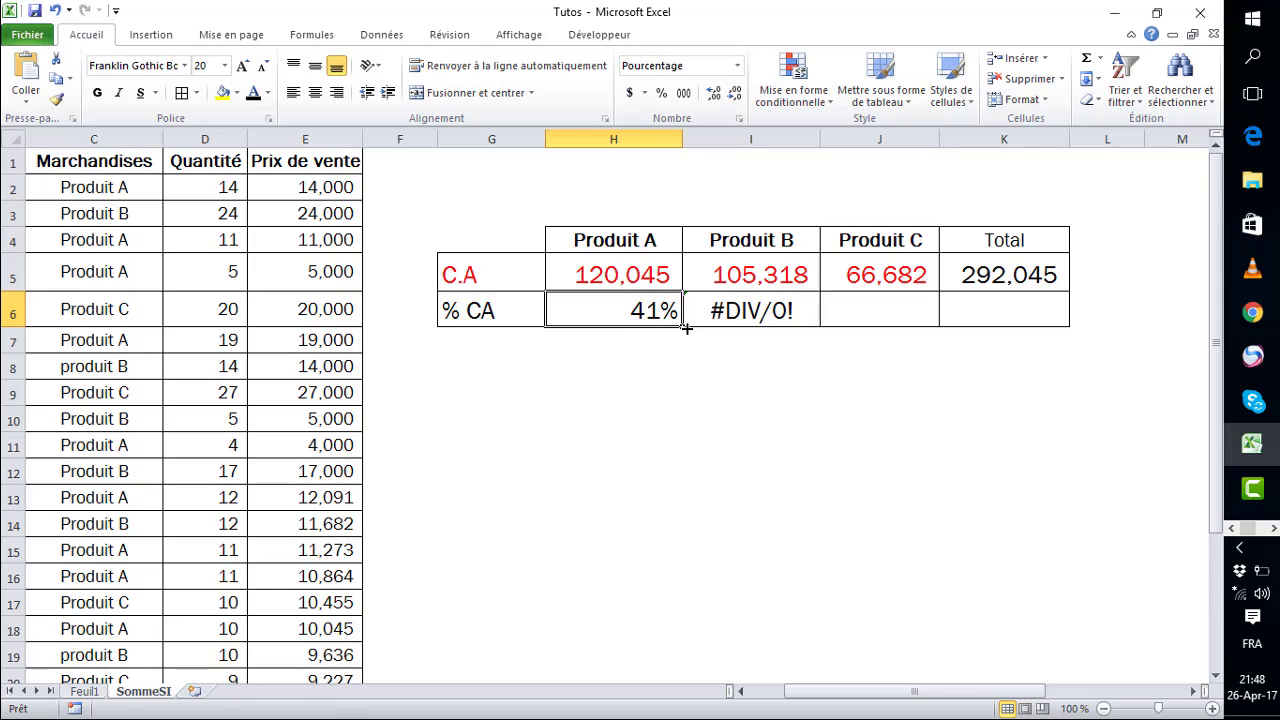
left_click_drag(686, 324, 940, 333)
left_click(790, 308)
double_click(876, 310)
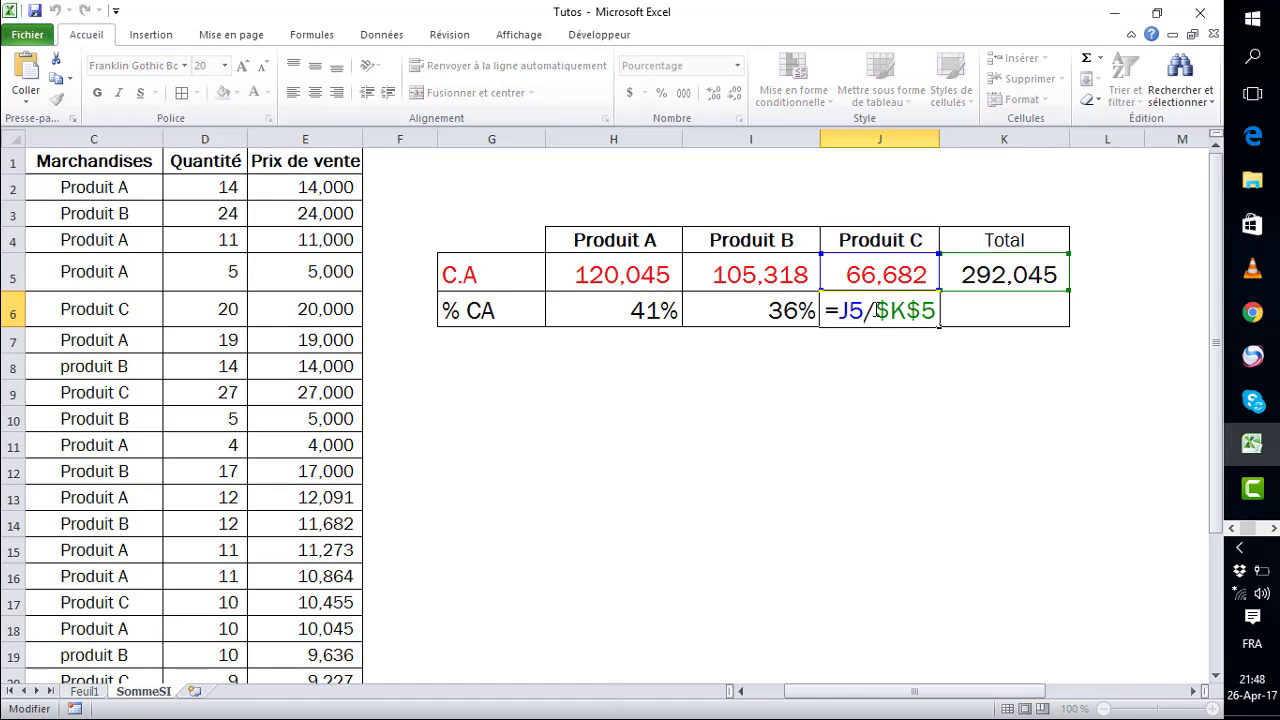
key("Escape")
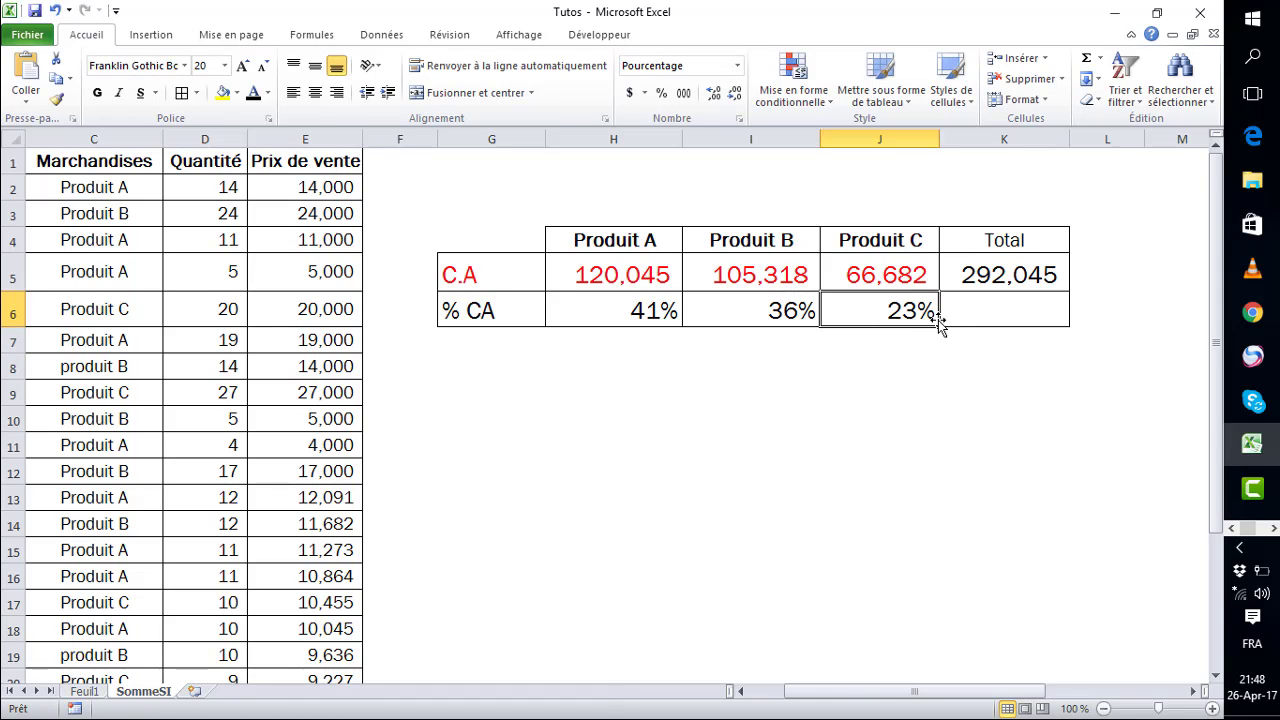
left_click_drag(938, 331, 1020, 333)
left_click(986, 300)
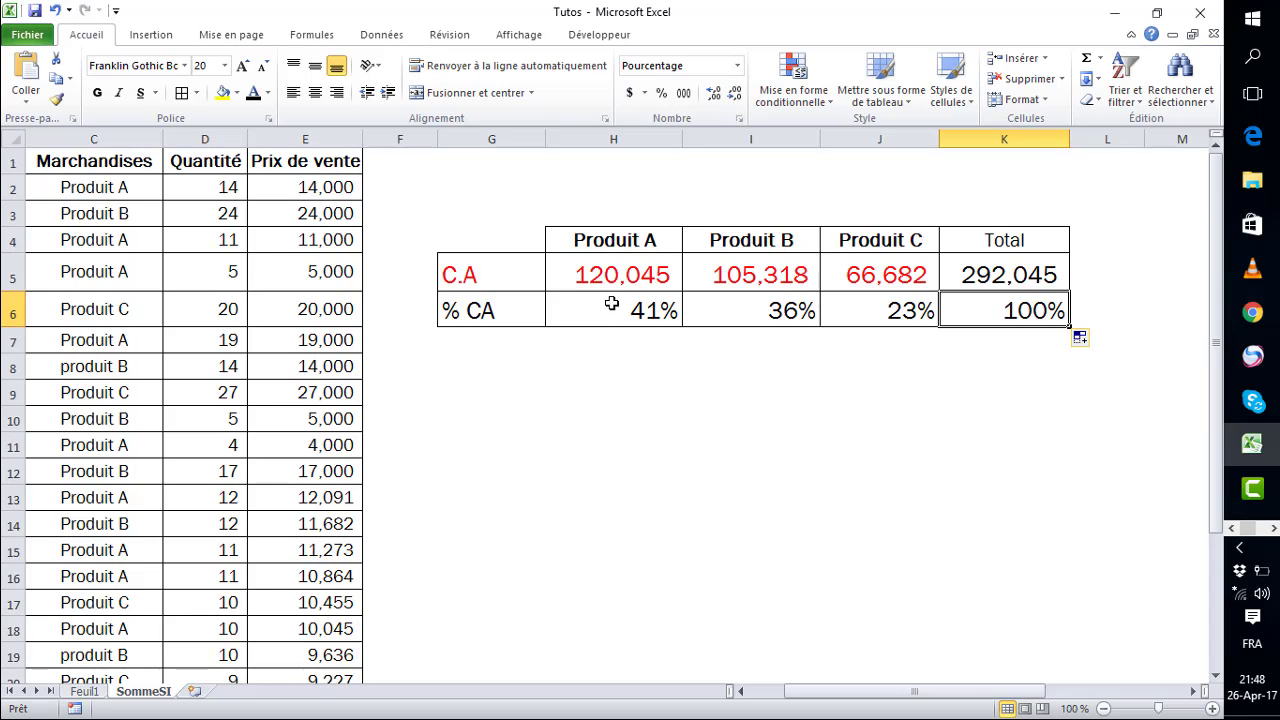
Step: Compare the turnover shares in row 6 for Produit A, Produit B and Produit C
left_click(600, 236)
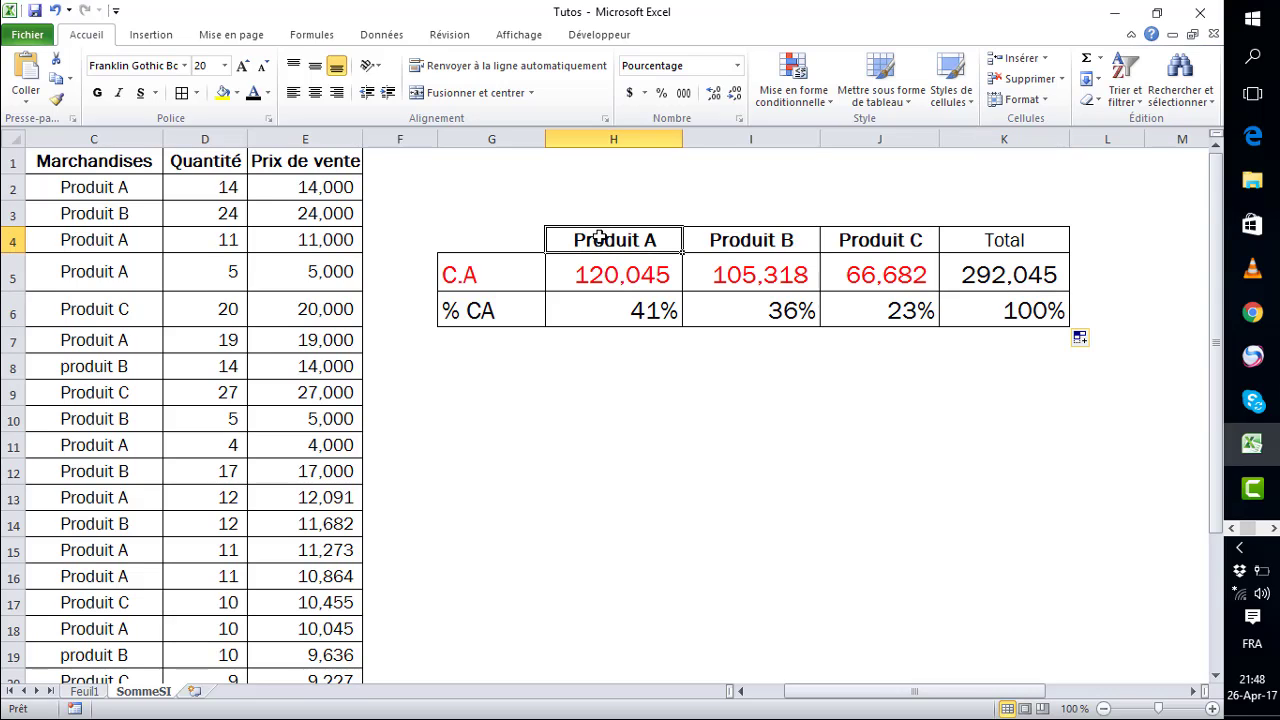
left_click(614, 314)
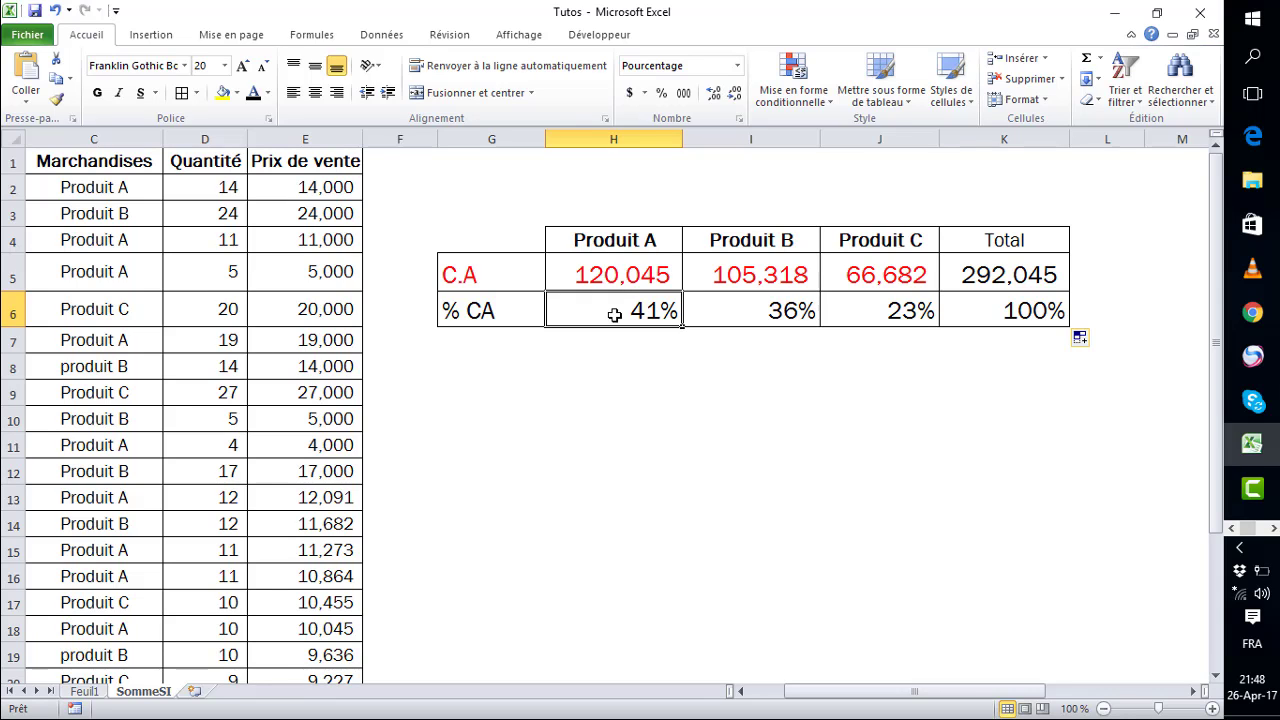
left_click(758, 315)
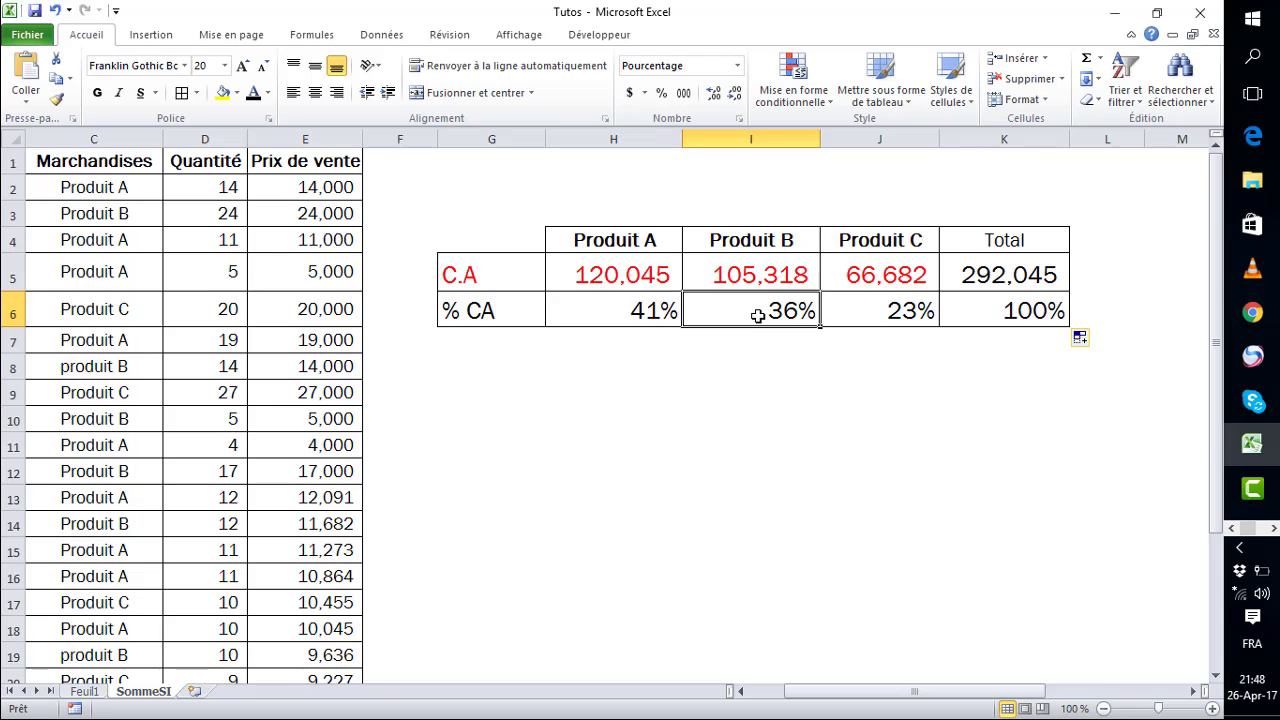
left_click(904, 312)
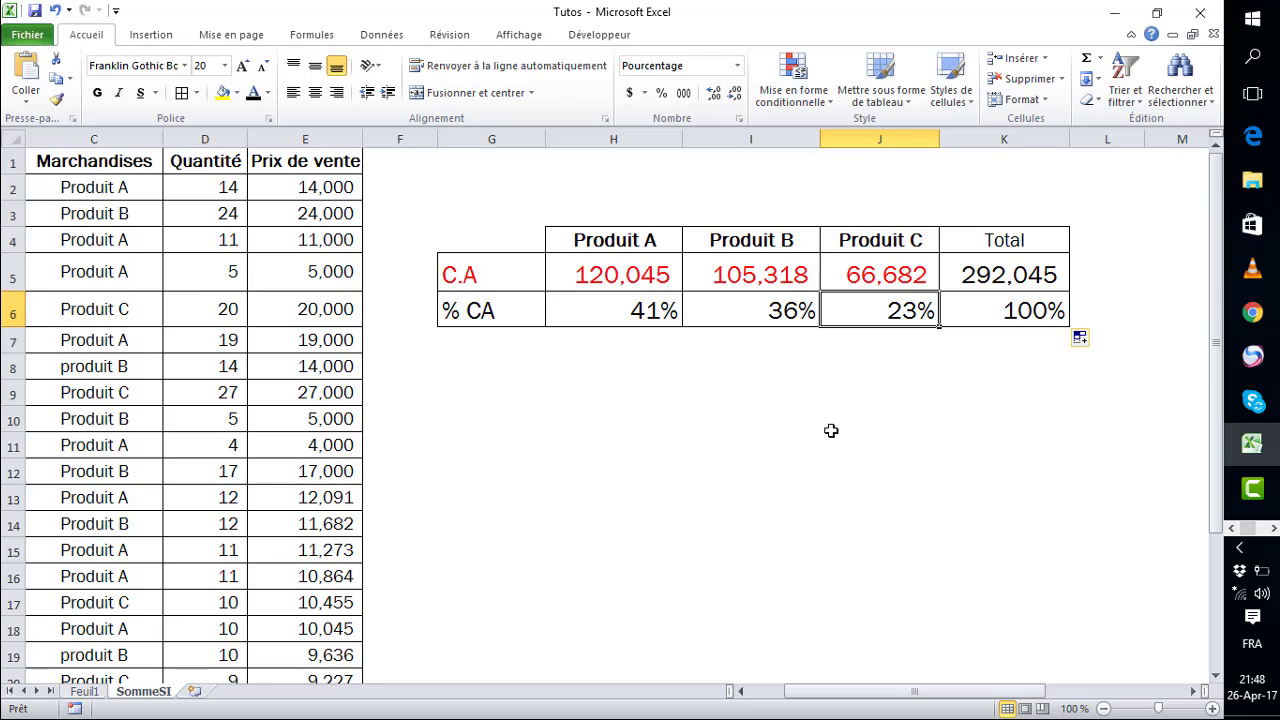
left_click(741, 386)
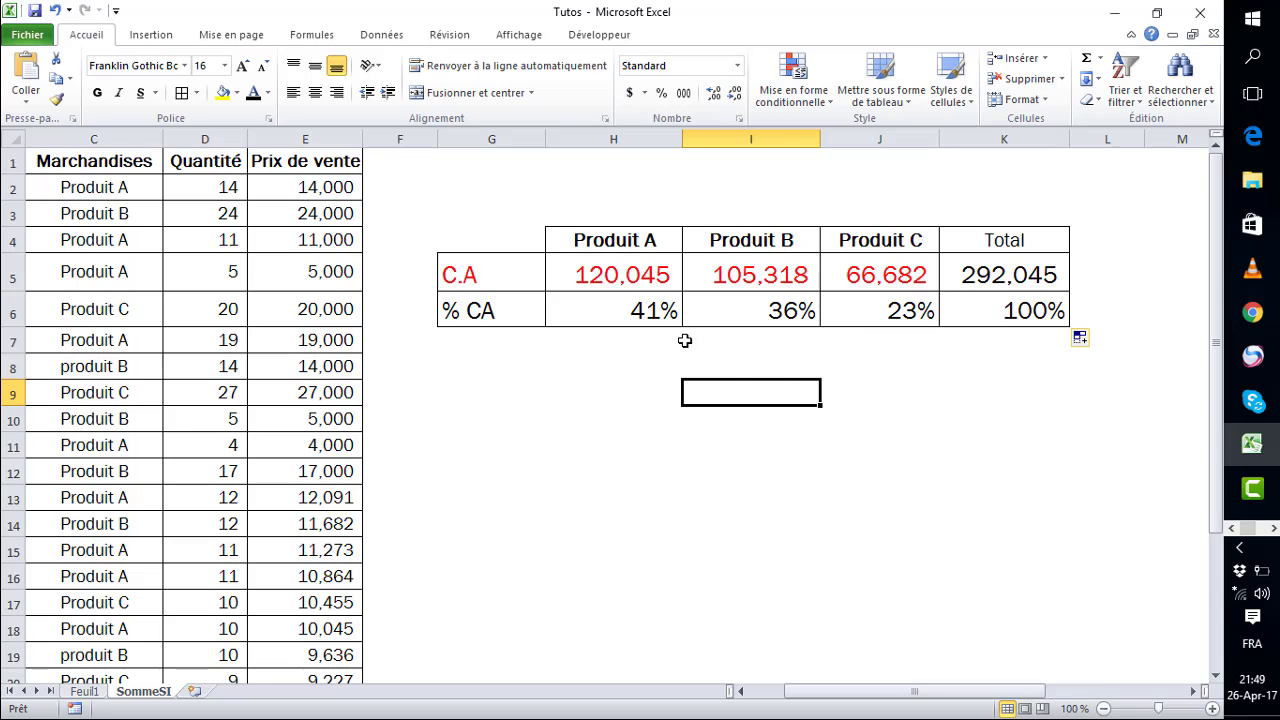
left_click(637, 313)
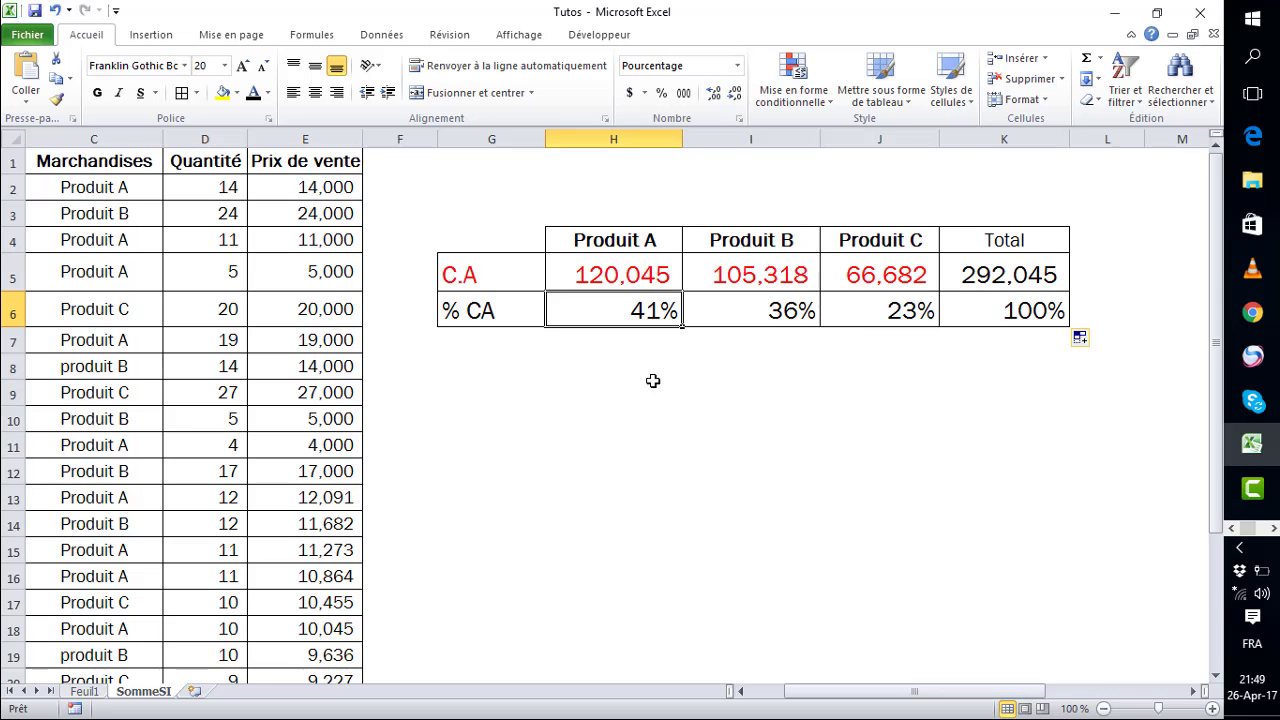
left_click(674, 437)
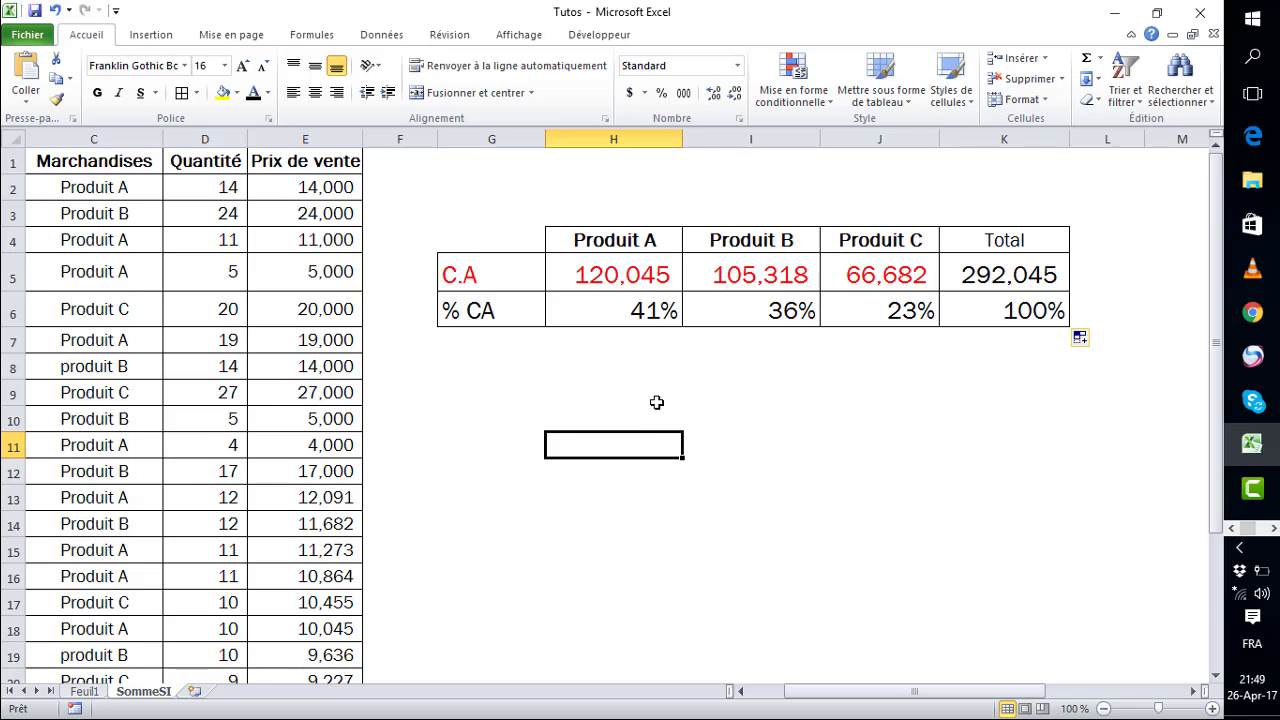
left_click(636, 374)
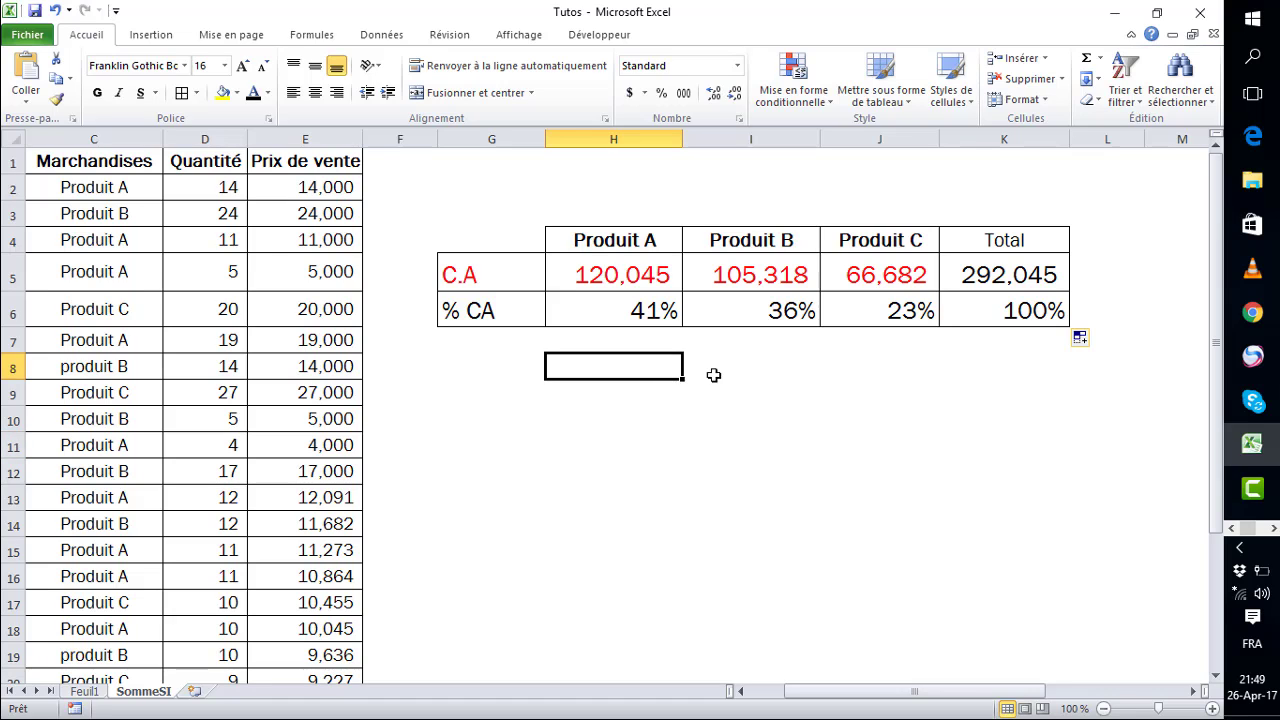
left_click(672, 311)
left_click(764, 310)
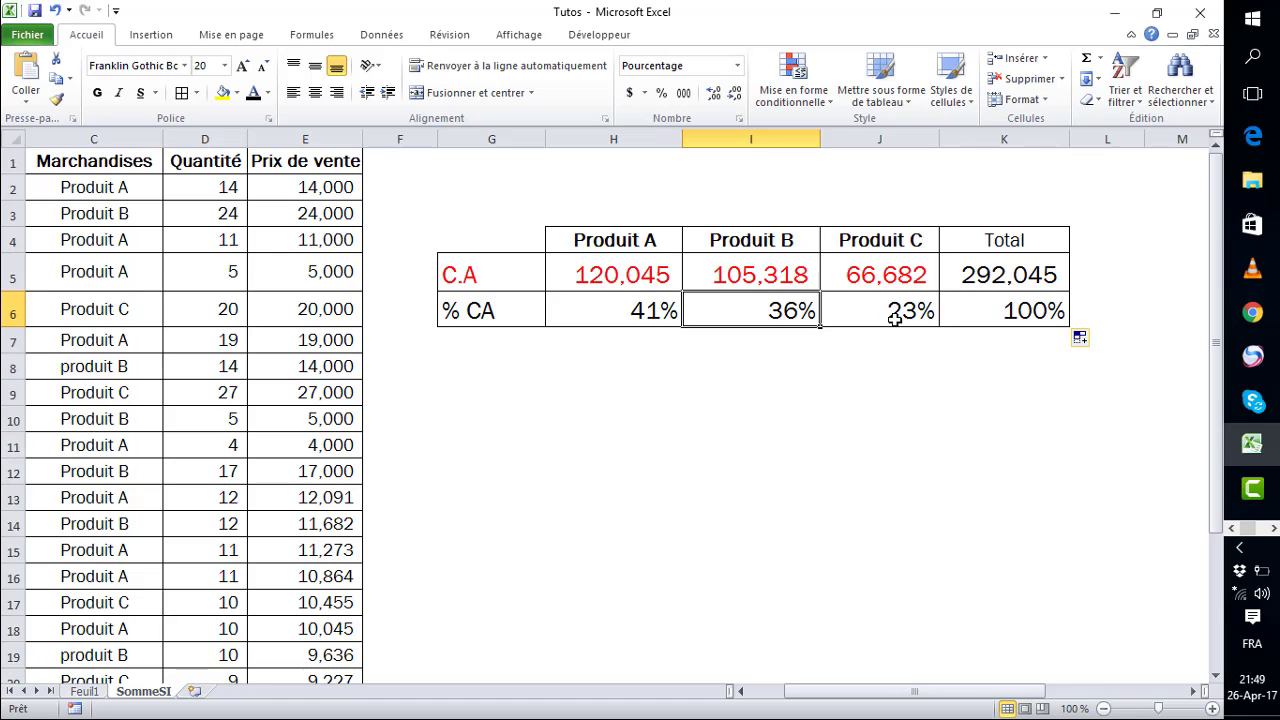
left_click(898, 319)
left_click(645, 297)
left_click(644, 240)
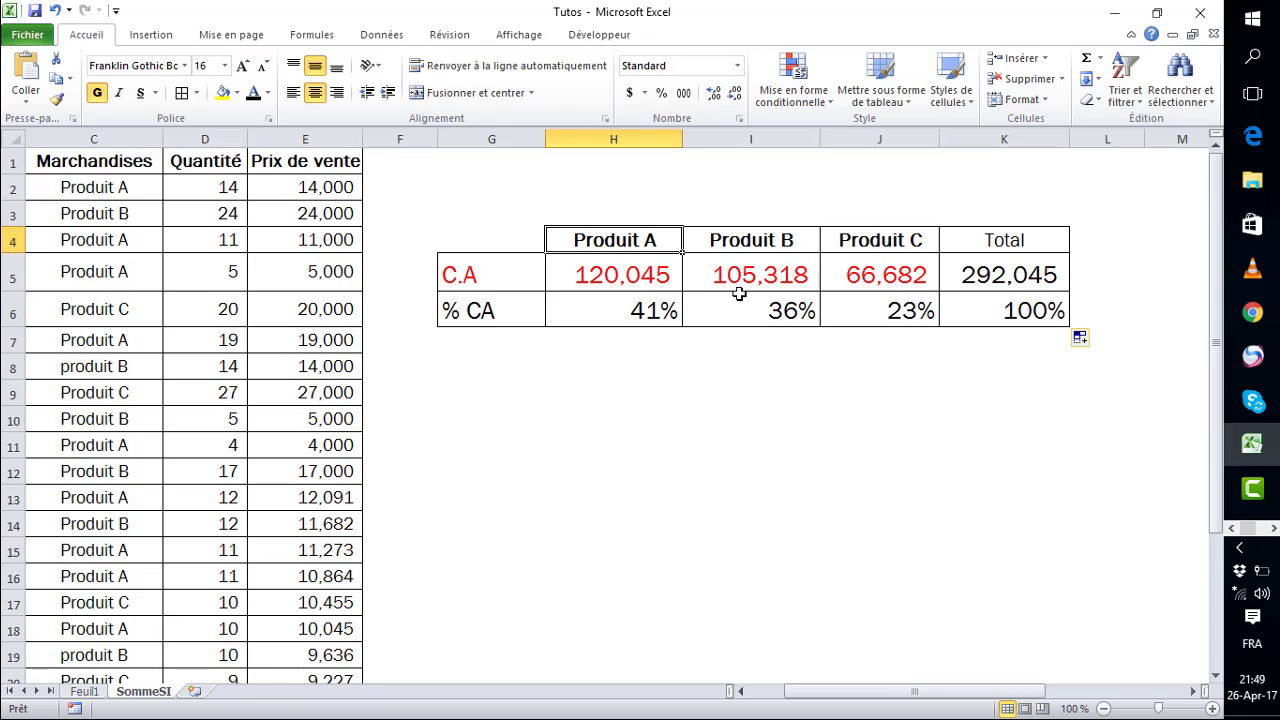
left_click(764, 304)
left_click(746, 250)
left_click(900, 313)
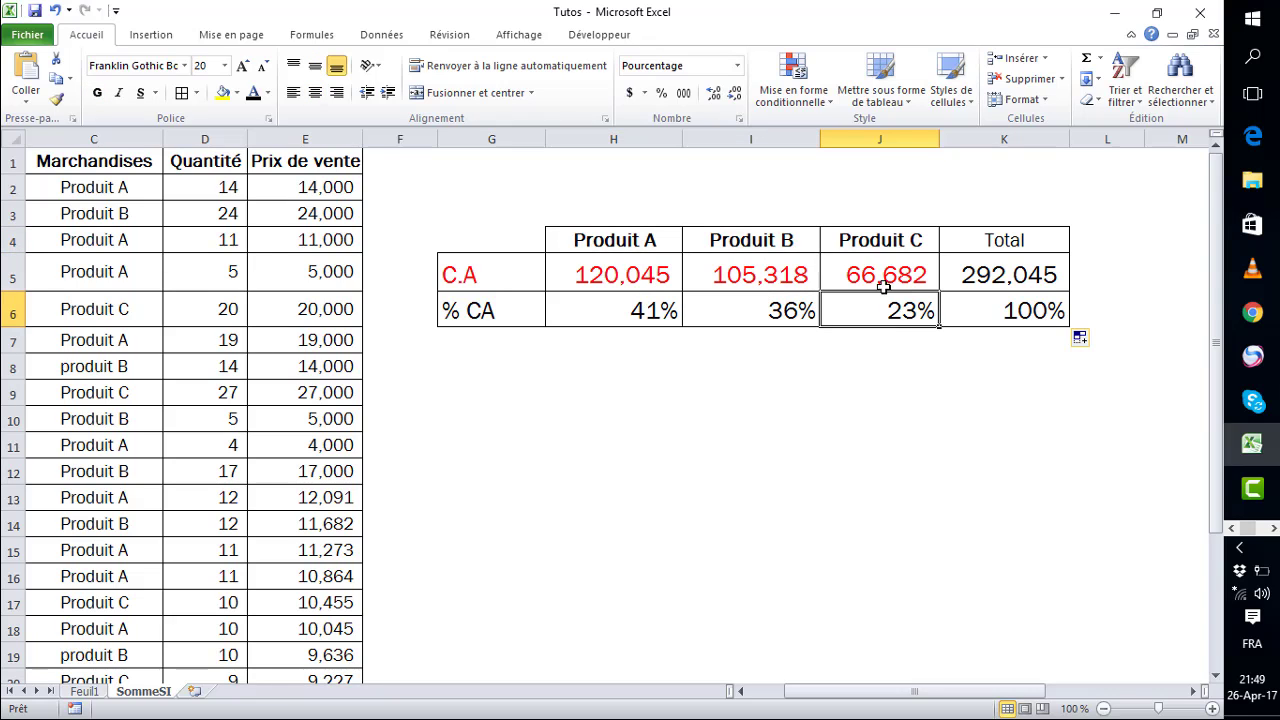
left_click(874, 250)
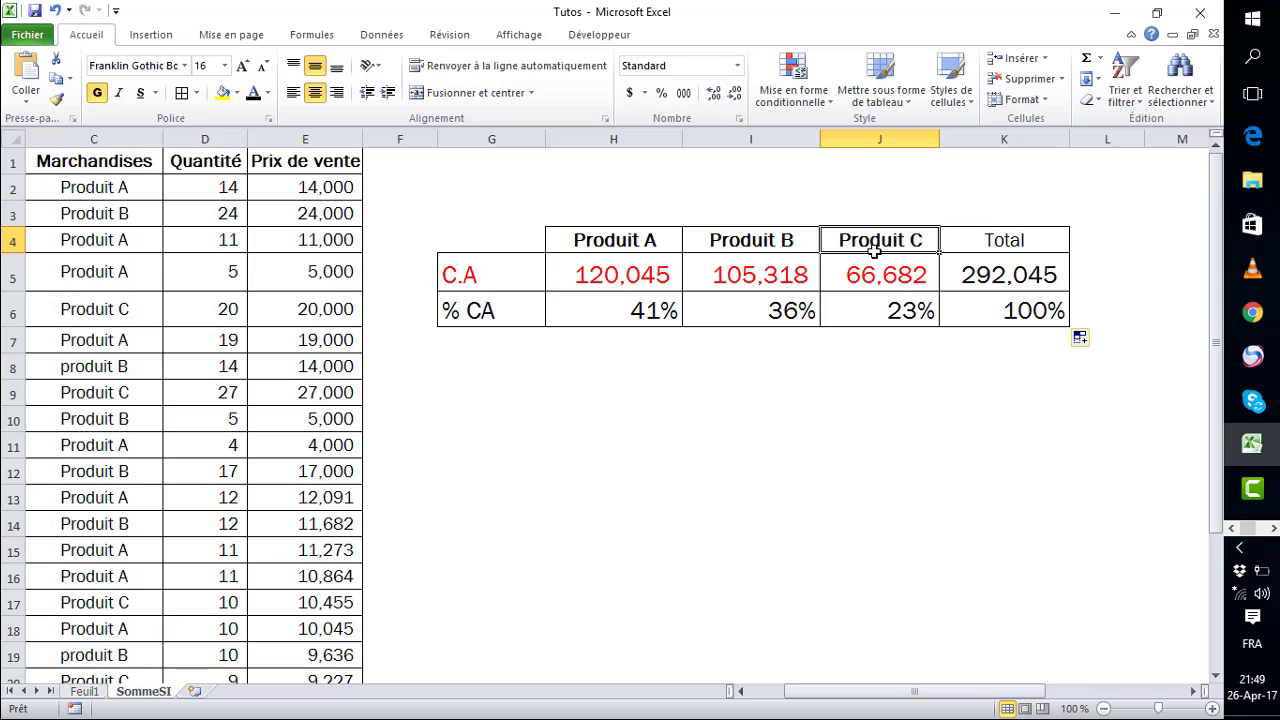
left_click(609, 297)
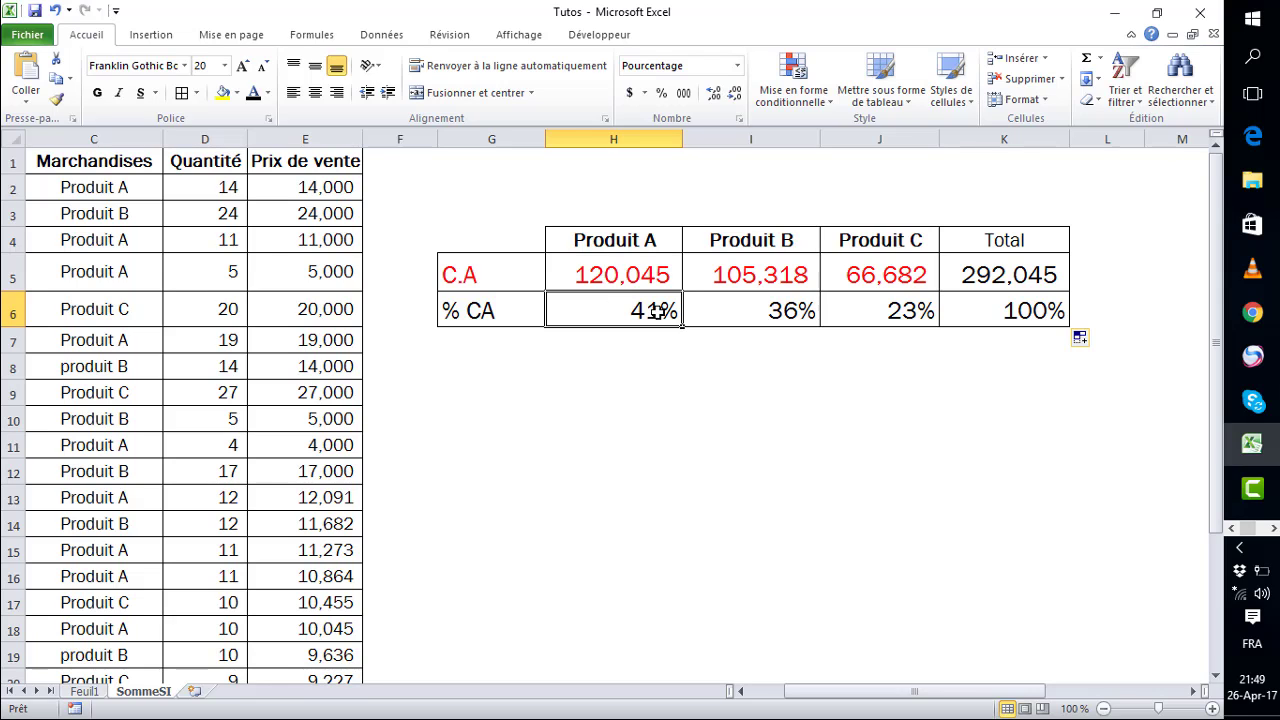
left_click(756, 442)
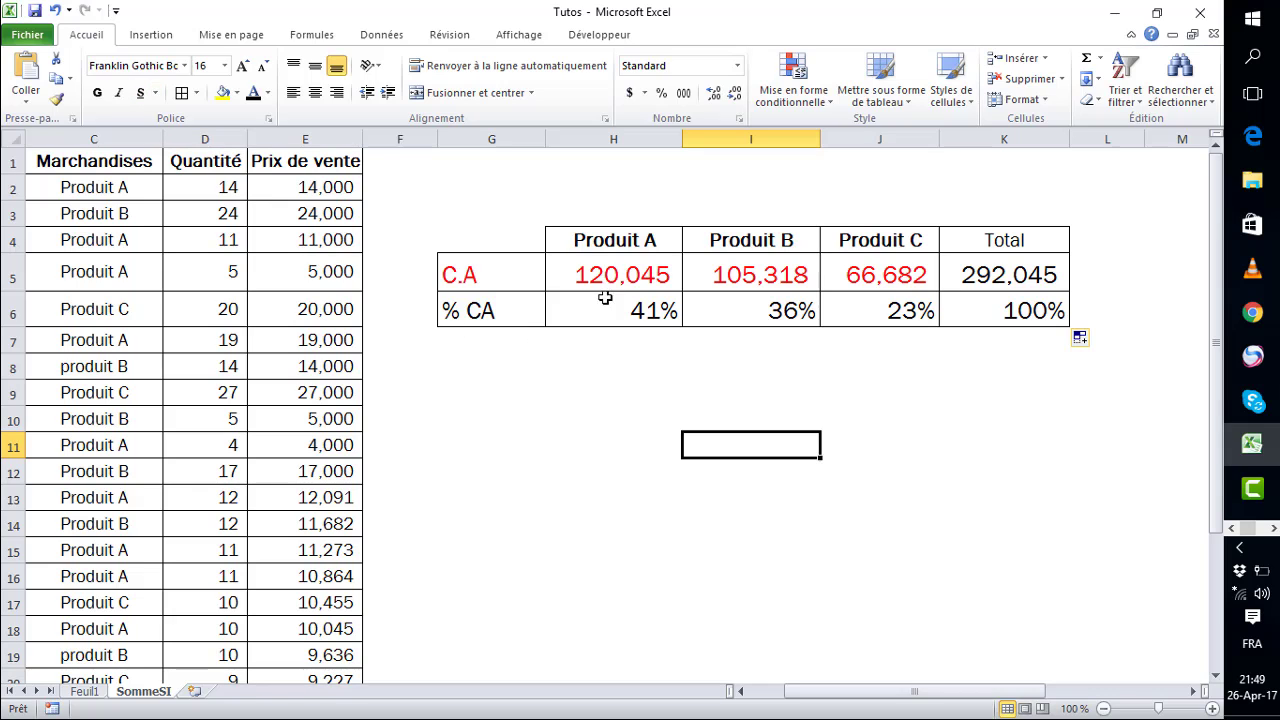
Step: Fill the three product turnover cells H5:J5 with the orange theme colour
left_click_drag(590, 268, 852, 267)
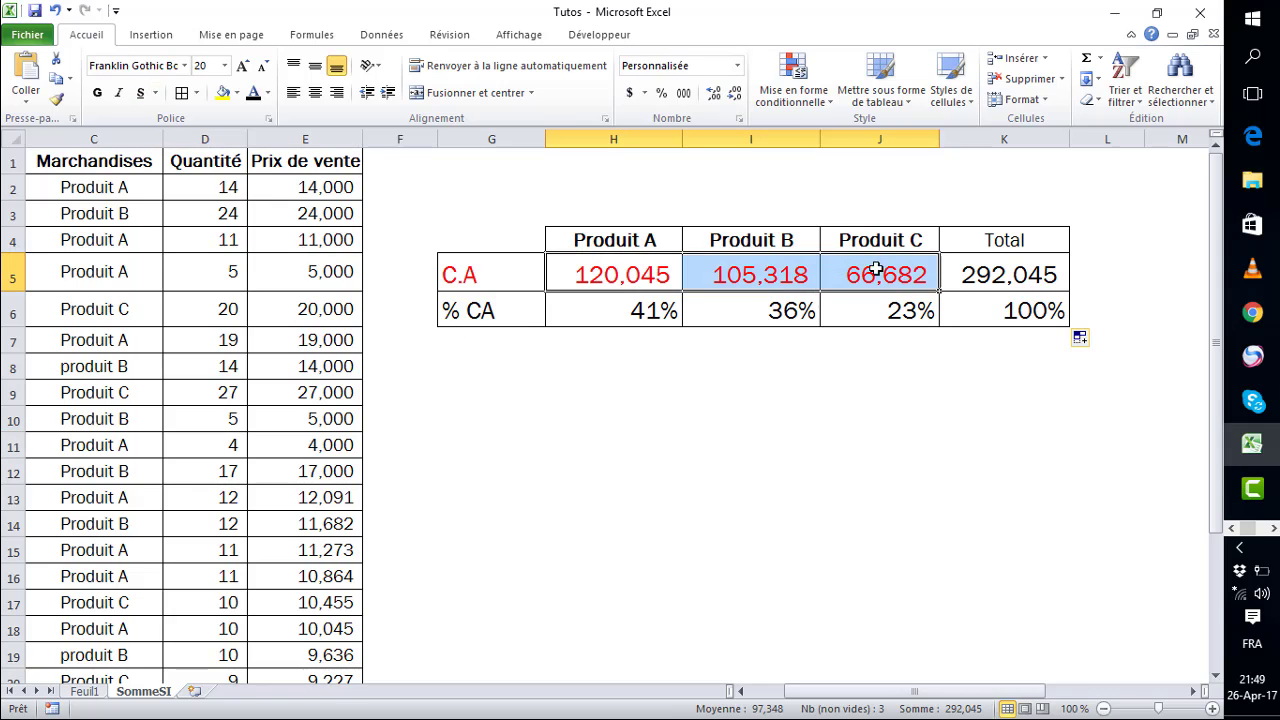
left_click(237, 93)
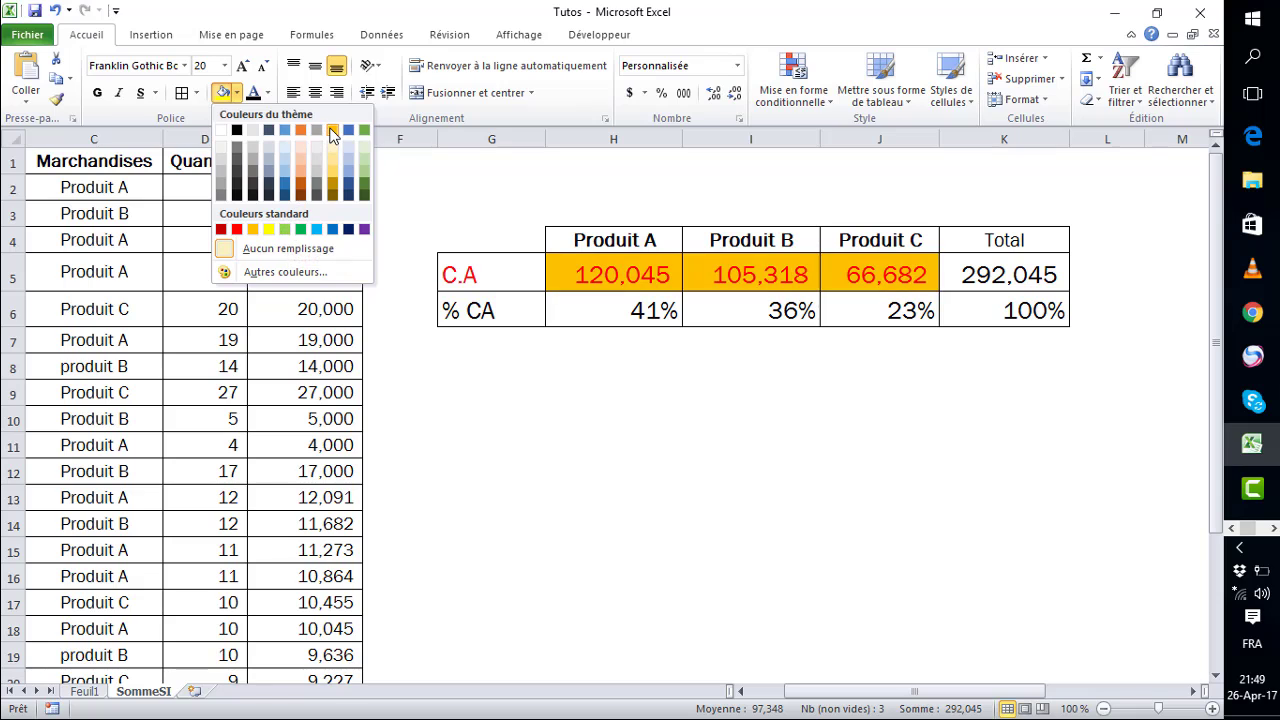
left_click(301, 131)
left_click(728, 350)
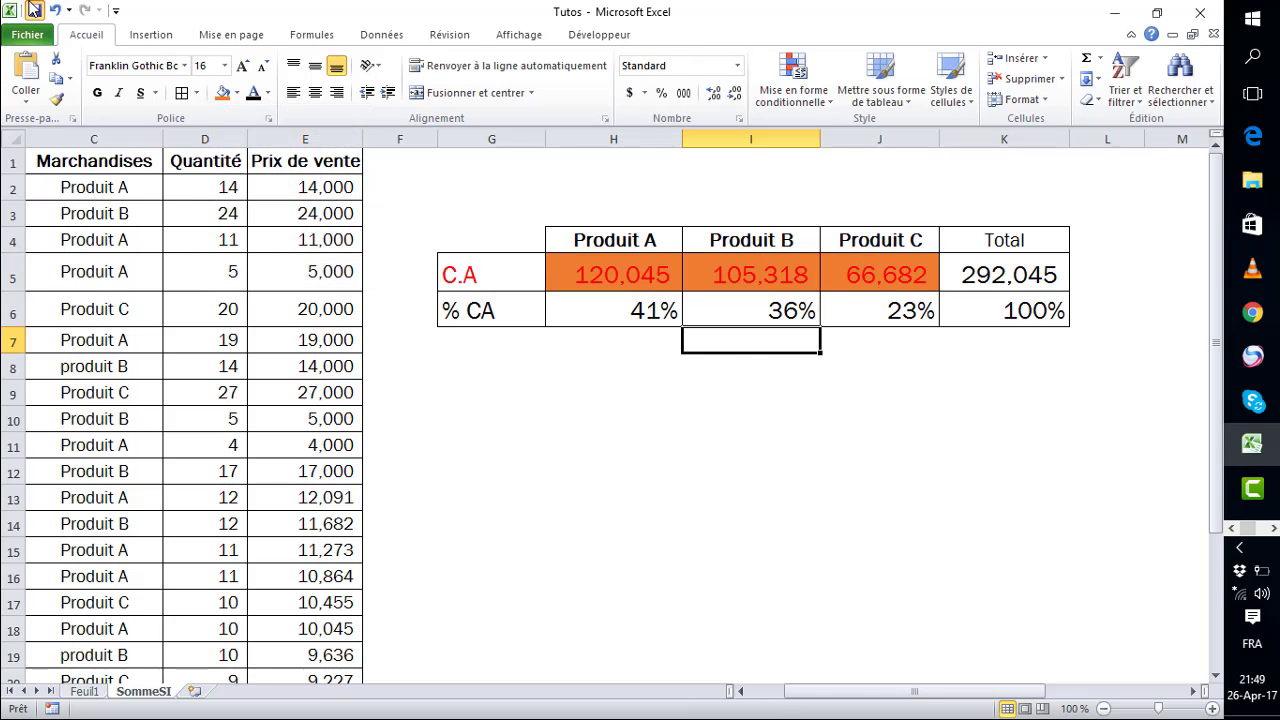
left_click(583, 390)
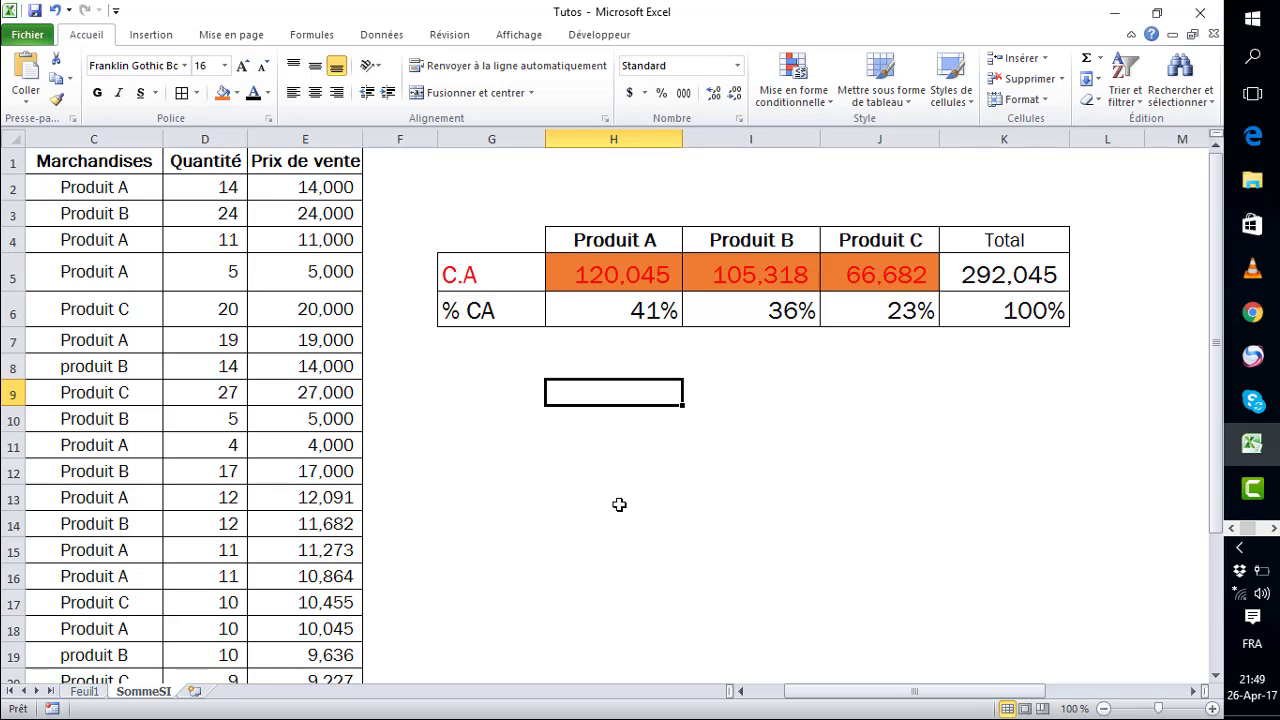
mouse_move(819, 697)
left_mouse_down()
mouse_move(760, 693)
mouse_move(800, 702)
left_mouse_up()
left_click_drag(885, 697, 845, 697)
left_click(748, 566)
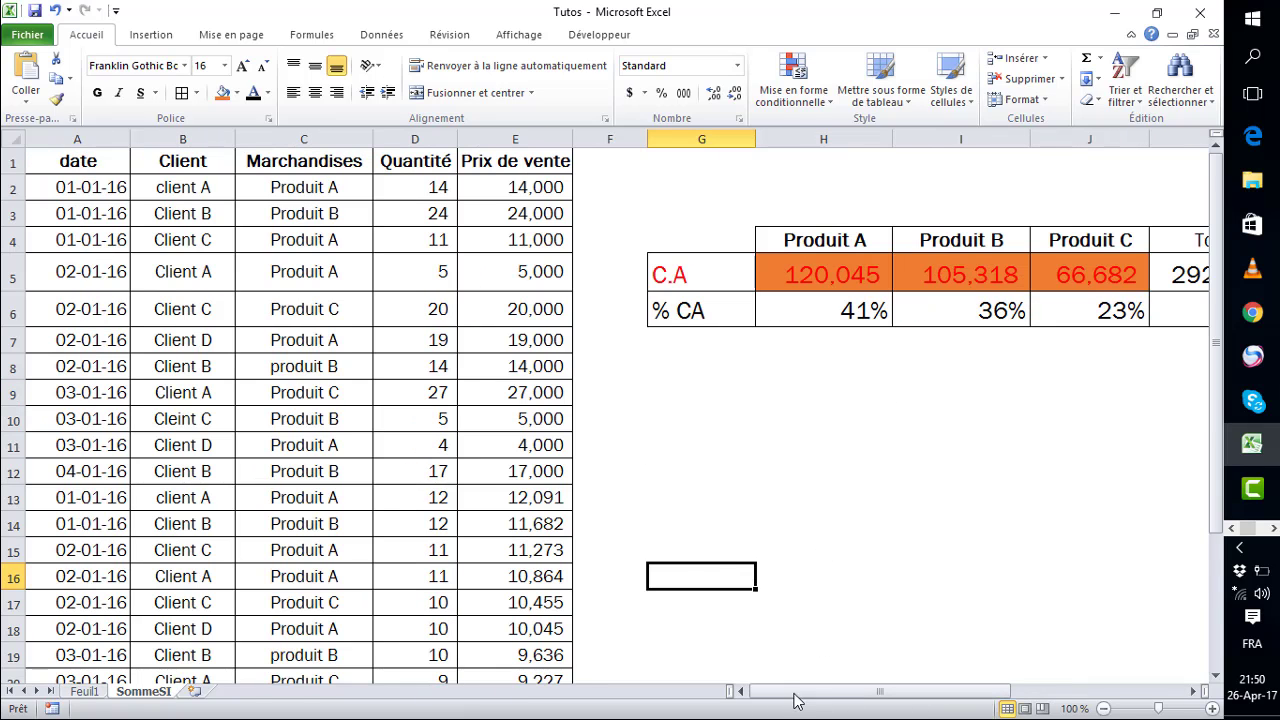
left_click_drag(800, 691, 835, 691)
left_click(867, 466)
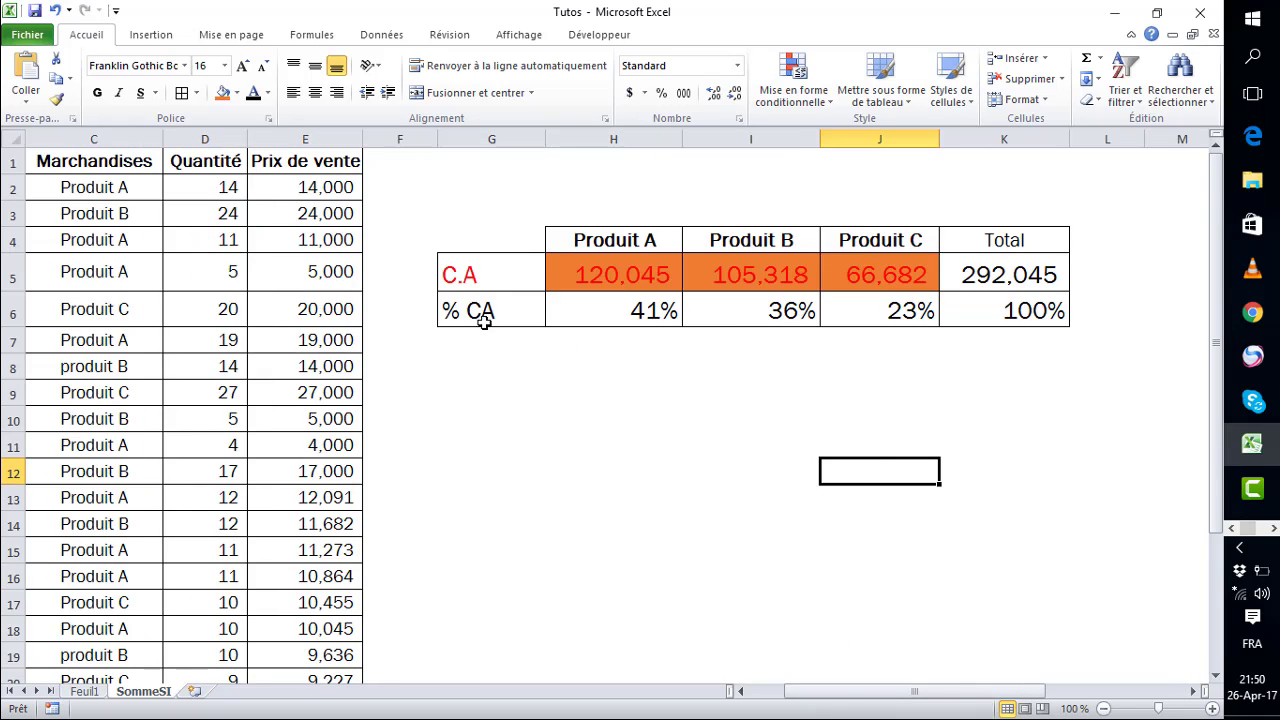